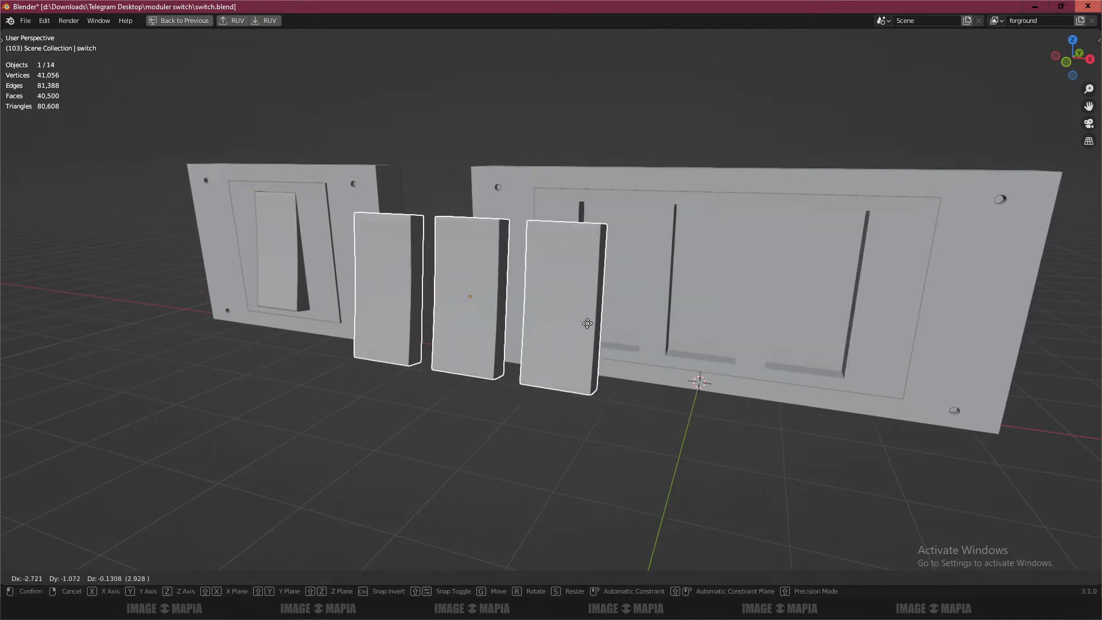
# - Try moving the three joined rockers and the single rocker out of their switch boards
pyautogui.rightClick(672, 303)
pyautogui.click(307, 244)
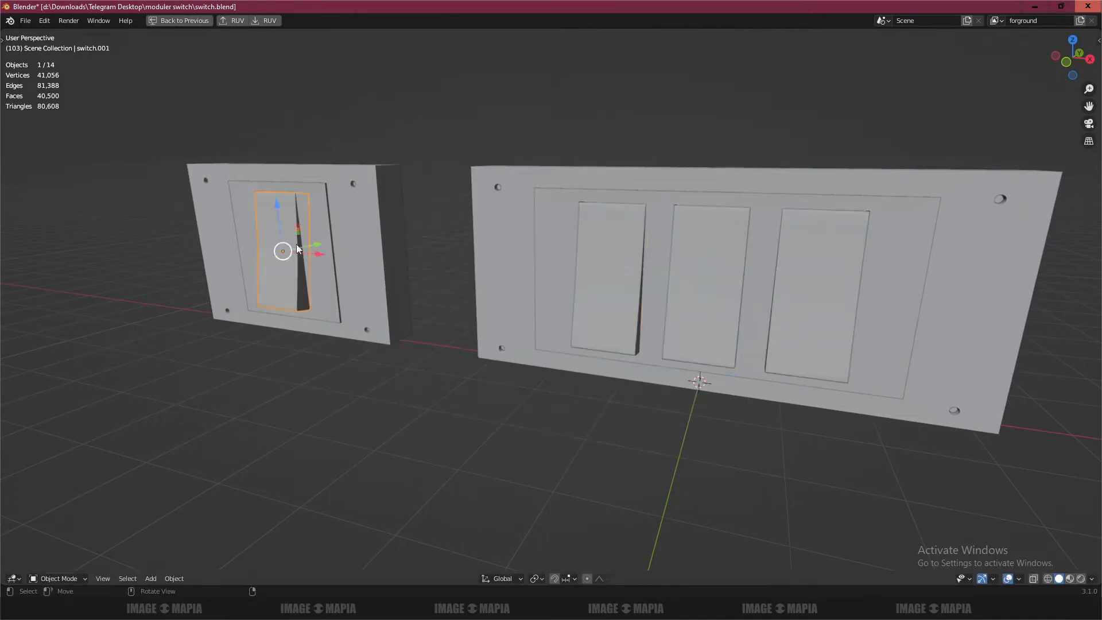
pyautogui.press('g')
pyautogui.rightClick(297, 259)
# - Set the solid viewport shading colour to Random and clear the selection
pyautogui.click(1019, 579)
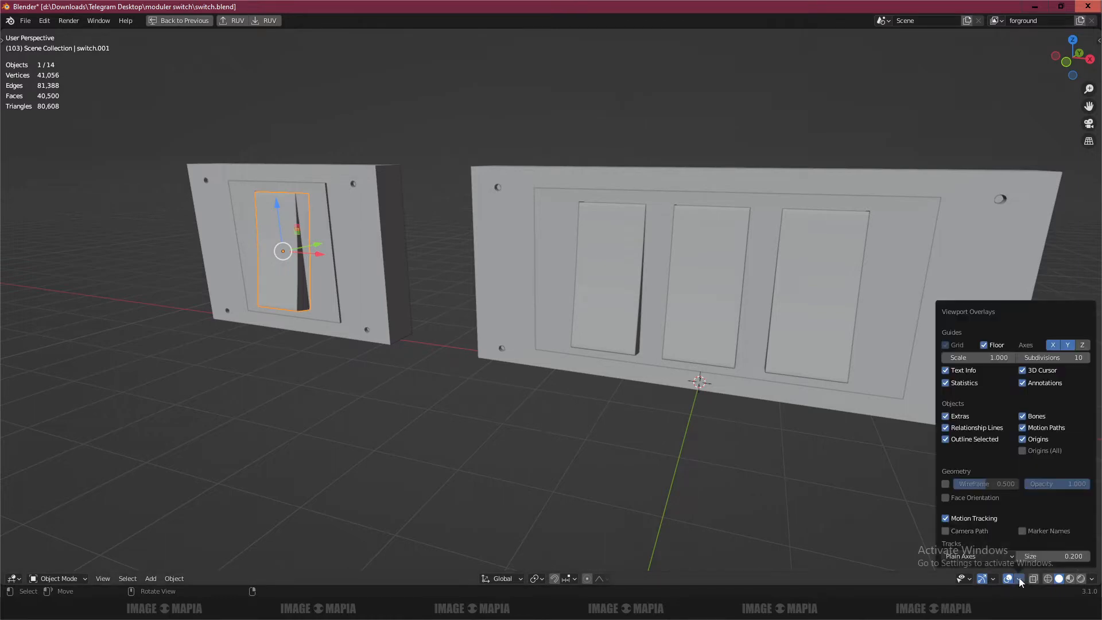
pyautogui.click(1092, 580)
pyautogui.click(1092, 580)
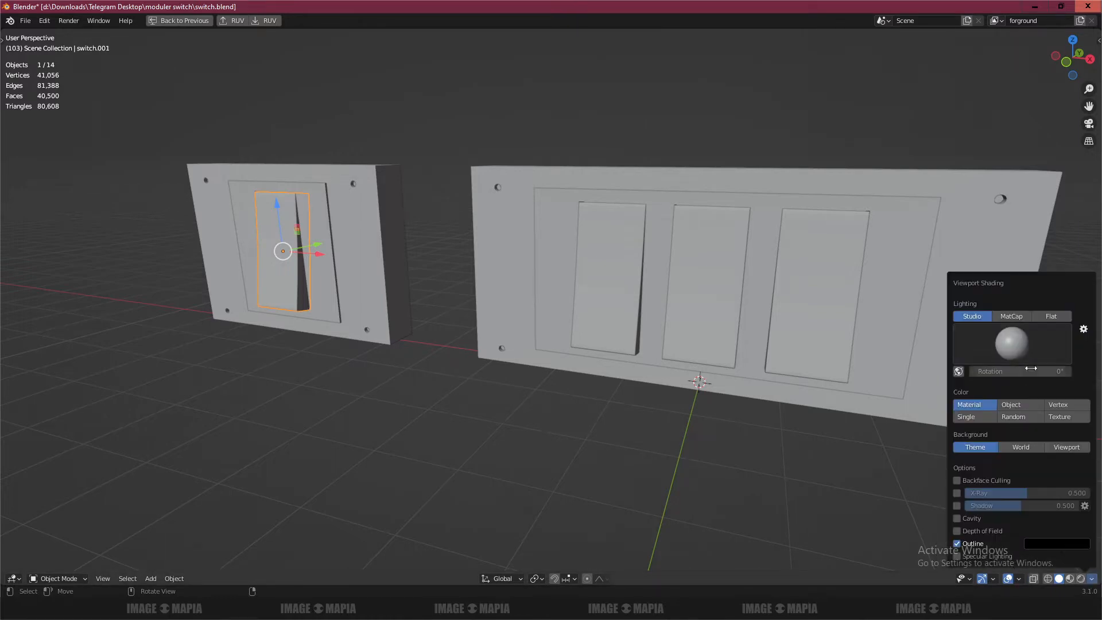
pyautogui.click(1013, 417)
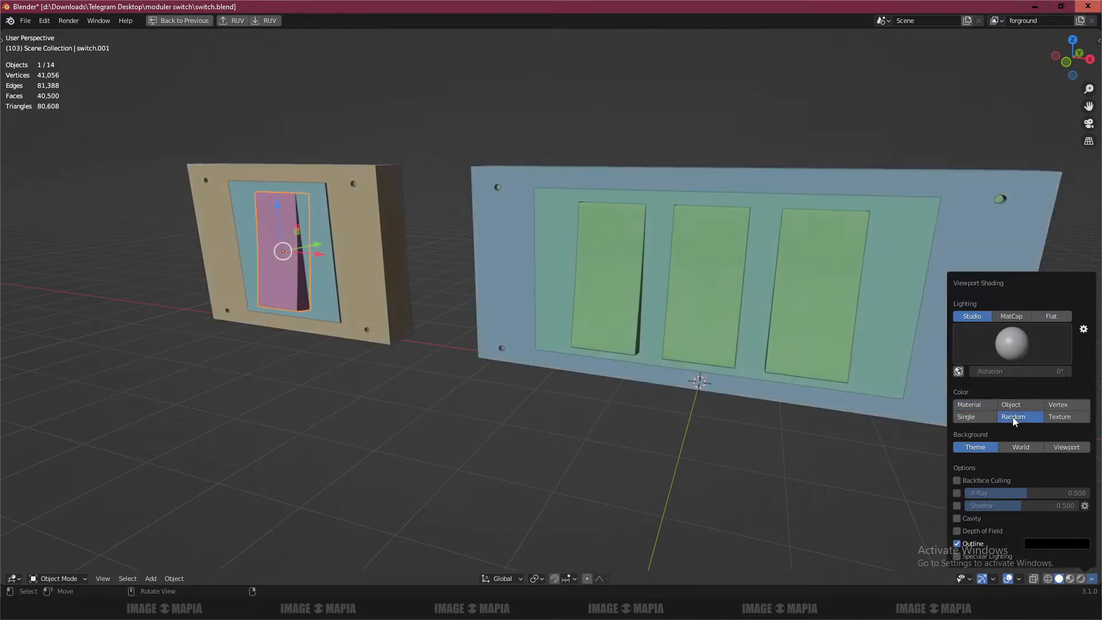
pyautogui.hotkey('alt', 'a')
pyautogui.moveTo(492, 299); pyautogui.dragTo(439, 264, button='middle')
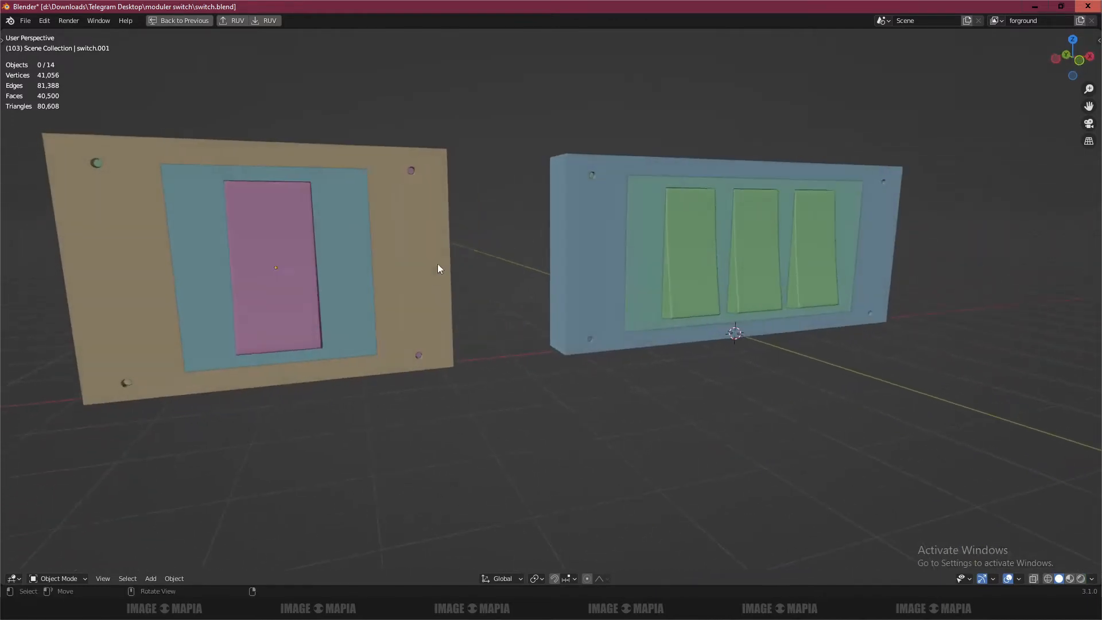
# - Try moving the single-switch outer board away from its screws and inner frame, and undo the move
pyautogui.click(412, 173)
pyautogui.moveTo(425, 242); pyautogui.dragTo(580, 285, button='middle')
pyautogui.scroll(5, 644, 297)
pyautogui.moveTo(643, 298); pyautogui.dragTo(598, 303, button='middle')
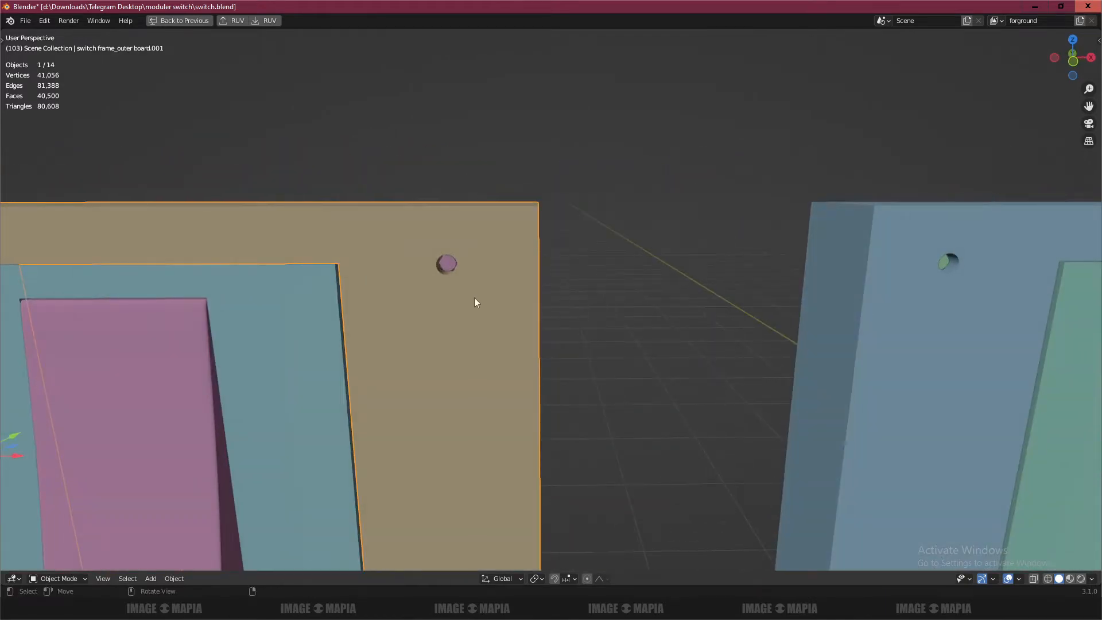
pyautogui.moveTo(468, 311); pyautogui.dragTo(425, 440)
pyautogui.moveTo(425, 440); pyautogui.dragTo(404, 360, button='middle')
pyautogui.scroll(2, 526, 394)
pyautogui.moveTo(546, 441); pyautogui.dragTo(480, 347, button='middle')
pyautogui.scroll(-5, 481, 348)
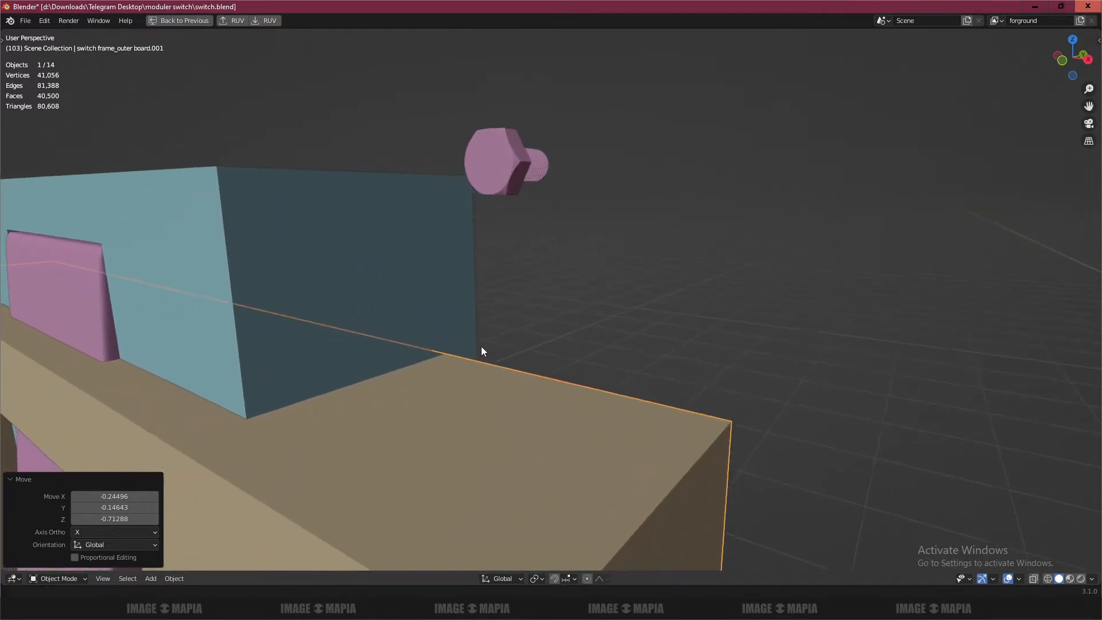
pyautogui.hotkey('ctrl', 'z')
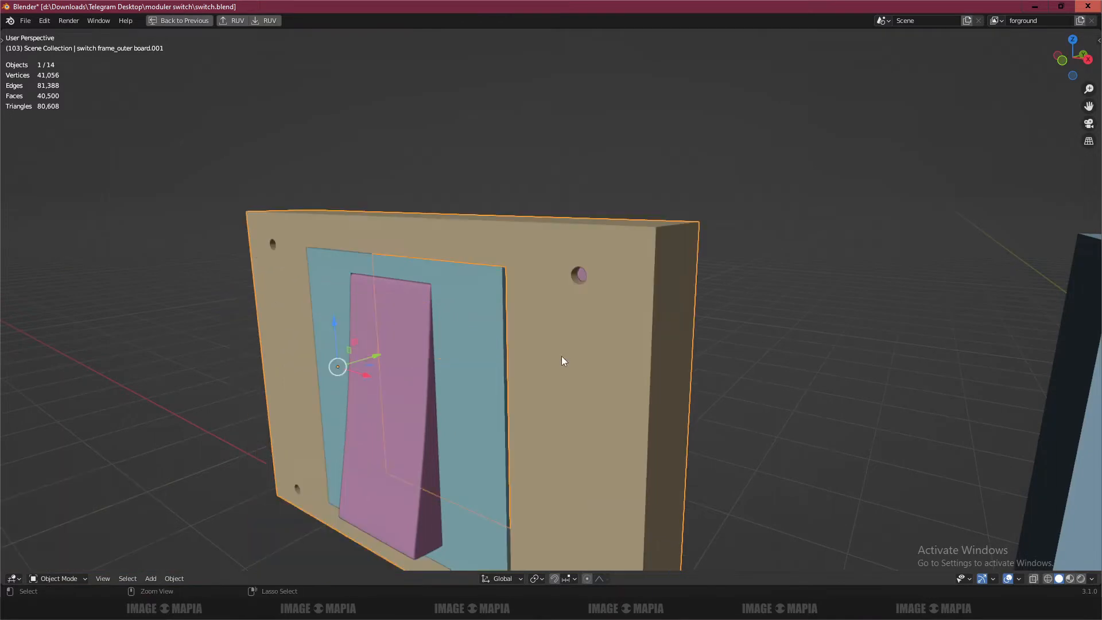
# - Try rotating the outer board of the three-switch model
pyautogui.hotkey('alt', 'a')
pyautogui.scroll(-2, 608, 377)
pyautogui.keyDown('shift'); pyautogui.moveTo(773, 348); pyautogui.dragTo(712, 343, button='middle'); pyautogui.keyUp('shift')
pyautogui.click(493, 255)
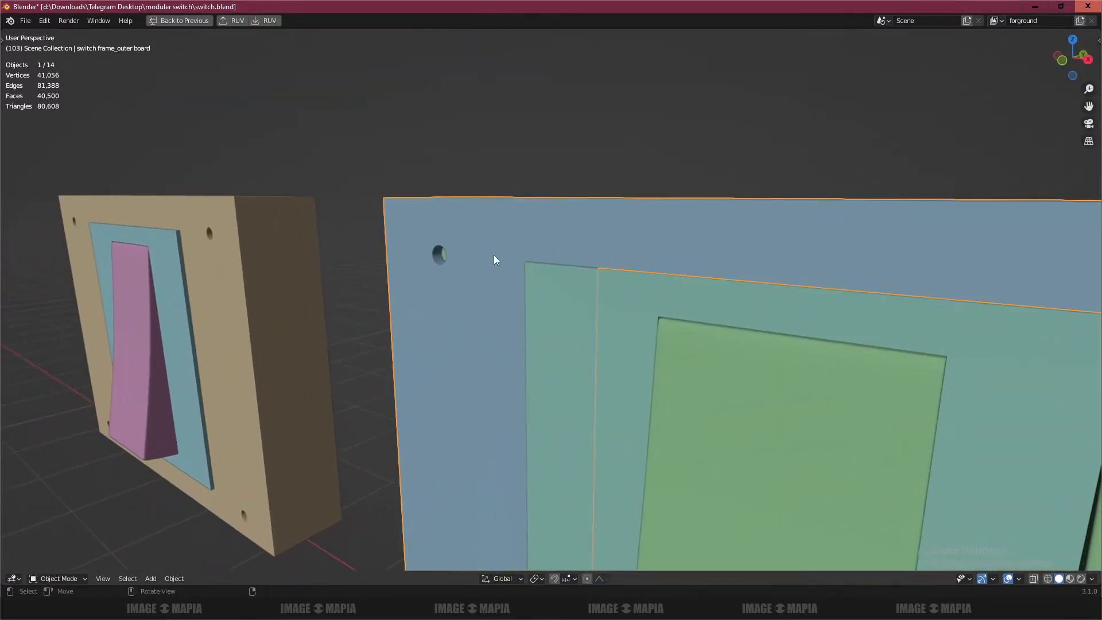
pyautogui.press('r')
pyautogui.press('Escape')
pyautogui.hotkey('alt', 'a')
# - Try moving the inner frame of the three-switch model out of its outer board
pyautogui.scroll(-2, 687, 422)
pyautogui.moveTo(585, 385); pyautogui.dragTo(636, 374, button='middle')
pyautogui.keyDown('shift'); pyautogui.moveTo(636, 374); pyautogui.dragTo(573, 331, button='middle'); pyautogui.keyUp('shift')
pyautogui.click(553, 310)
pyautogui.press('g')
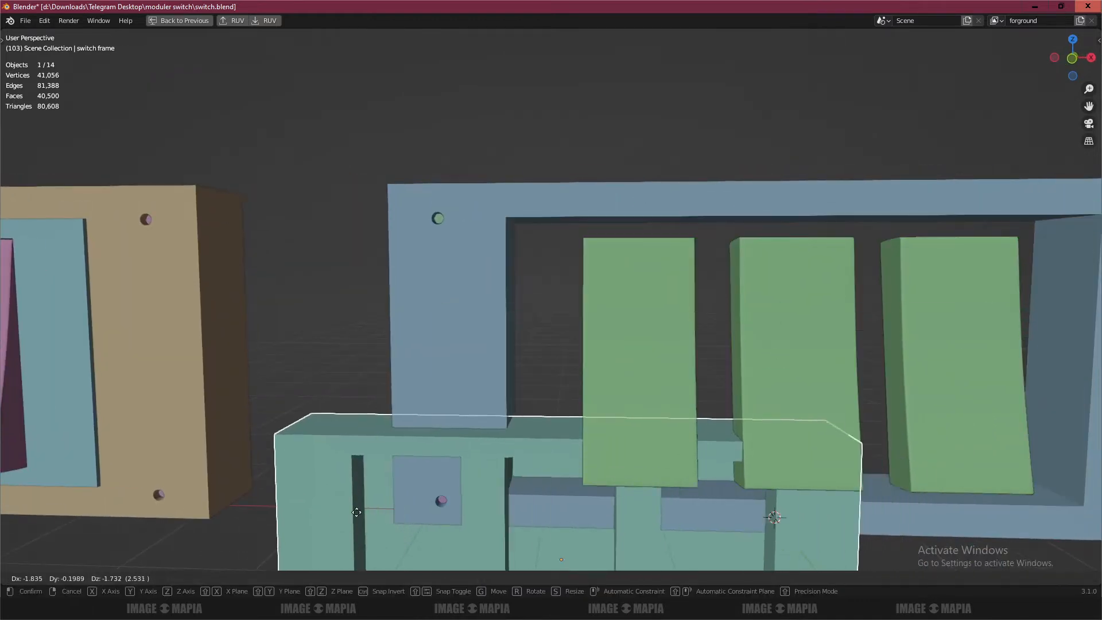
pyautogui.press('Escape')
pyautogui.hotkey('alt', 'a')
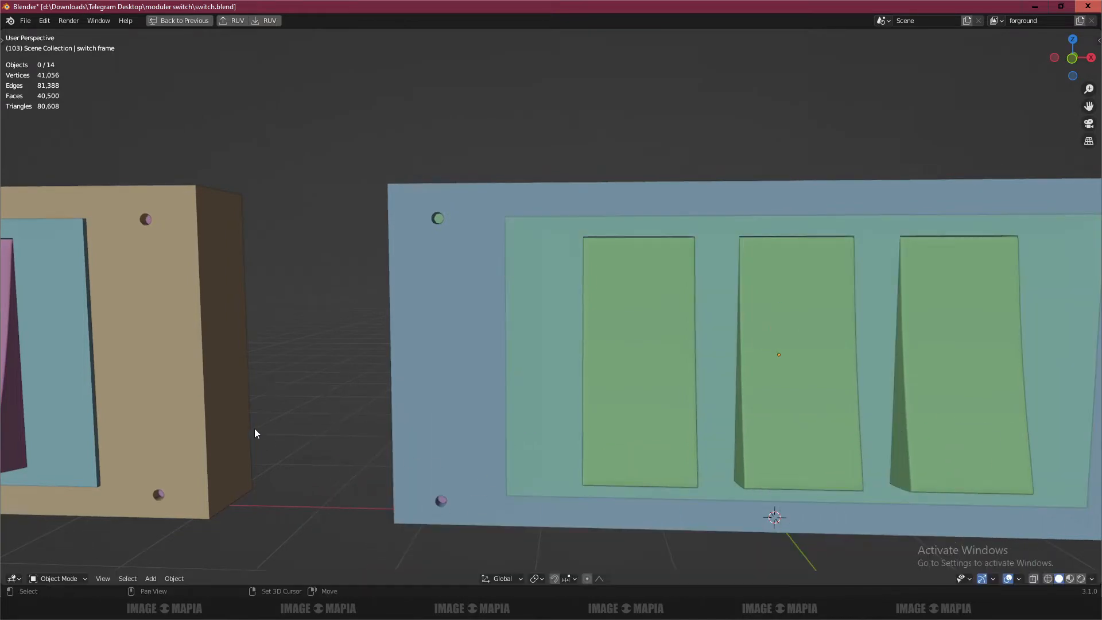
# - Try moving the inner frame of the single-switch model within its outer board
pyautogui.keyDown('shift'); pyautogui.moveTo(256, 431); pyautogui.dragTo(640, 407, button='middle'); pyautogui.keyUp('shift')
pyautogui.click(549, 341)
pyautogui.press('g')
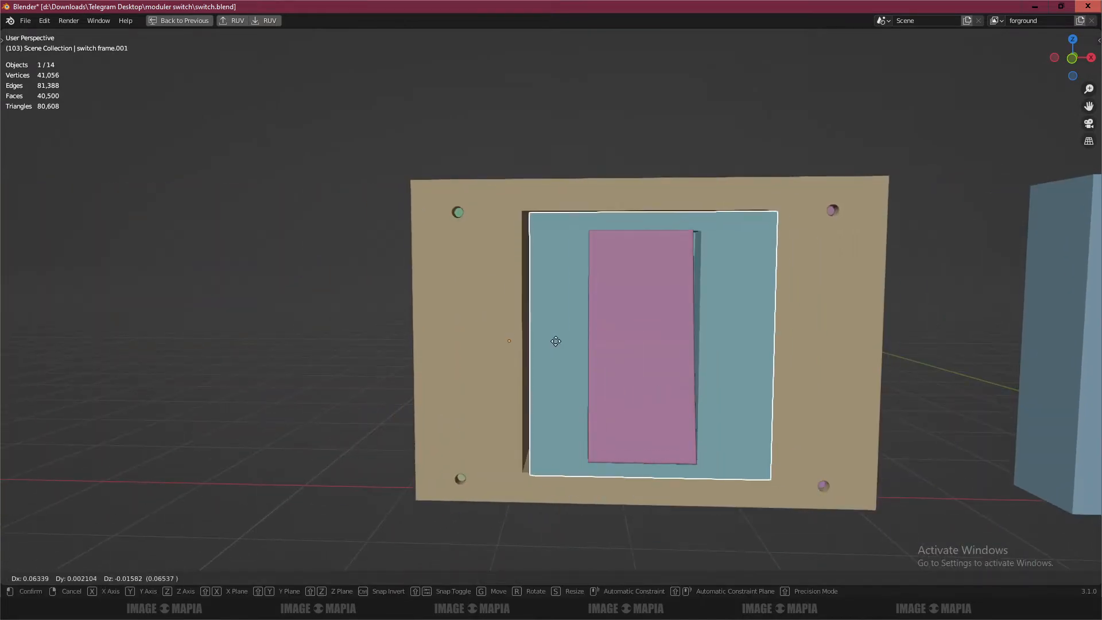
pyautogui.rightClick(555, 340)
pyautogui.moveTo(501, 348); pyautogui.dragTo(613, 388, button='middle')
pyautogui.scroll(3, 692, 315)
pyautogui.hotkey('alt', 'a')
# - Turn on the wireframe overlay for all objects in the viewport
pyautogui.scroll(1, 769, 313)
pyautogui.scroll(2, 769, 313)
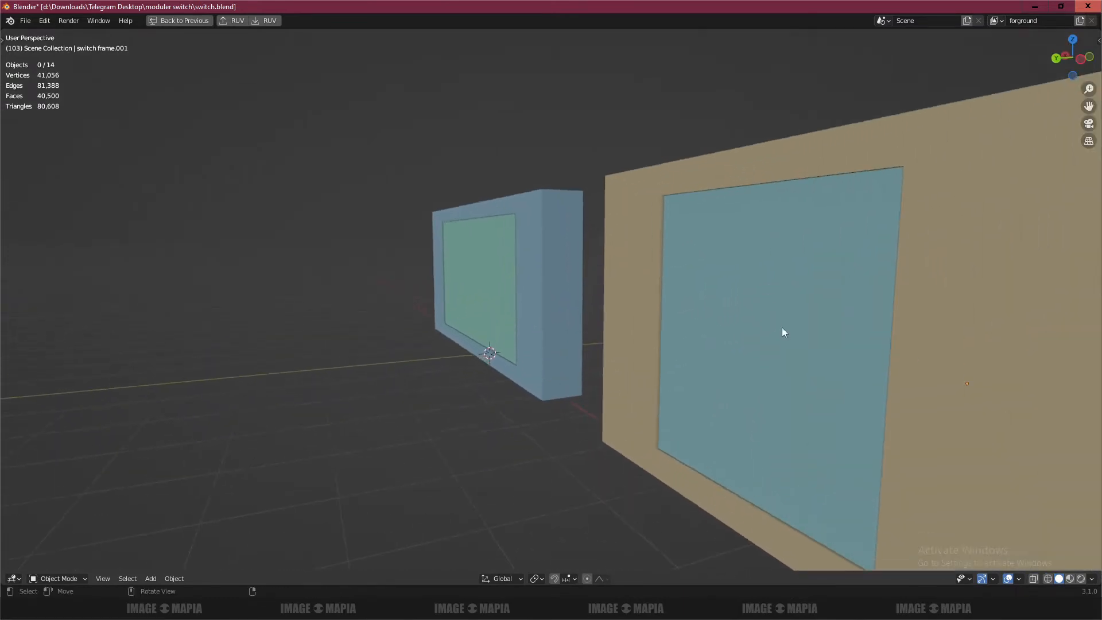
pyautogui.moveTo(814, 343); pyautogui.dragTo(577, 329, button='middle')
pyautogui.moveTo(682, 339); pyautogui.dragTo(615, 337, button='middle')
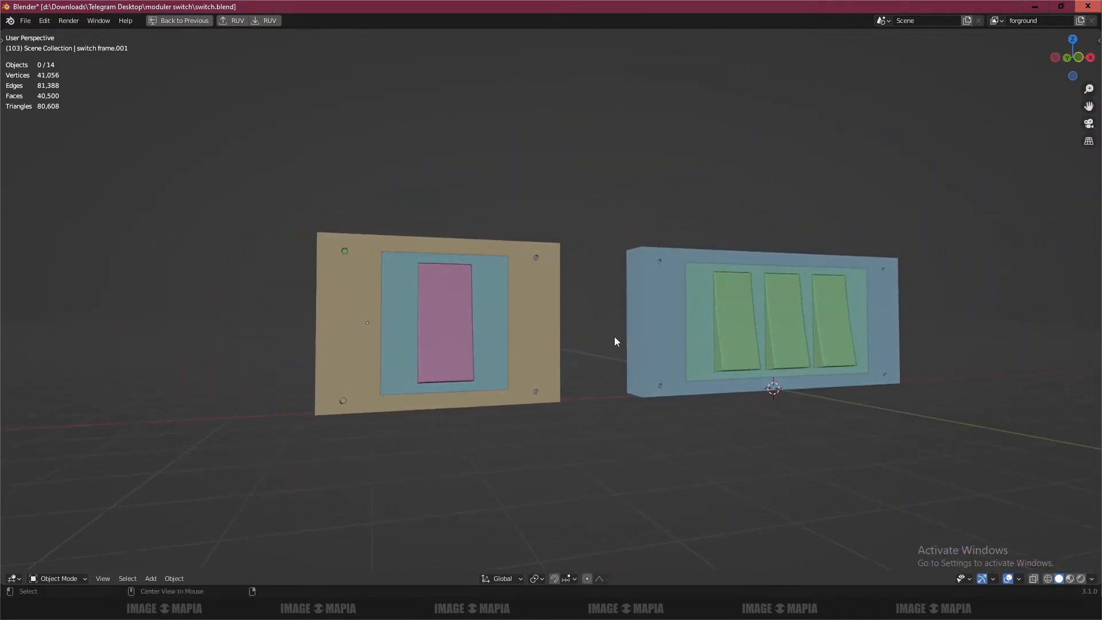
pyautogui.click(551, 319)
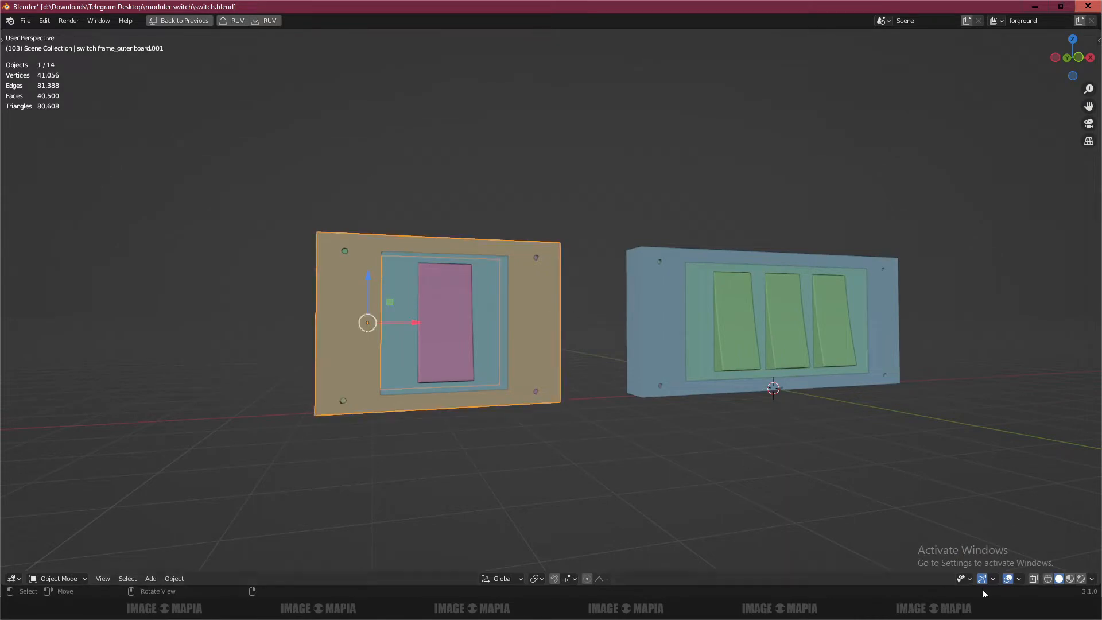
pyautogui.click(1092, 578)
pyautogui.click(1020, 578)
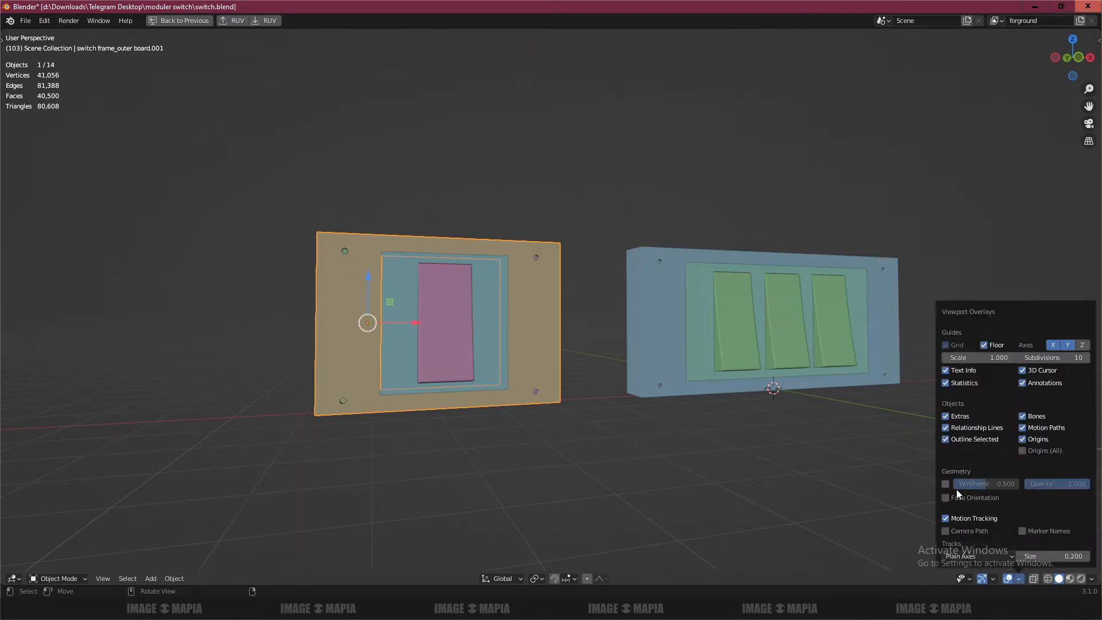
pyautogui.click(942, 483)
pyautogui.scroll(8, 481, 315)
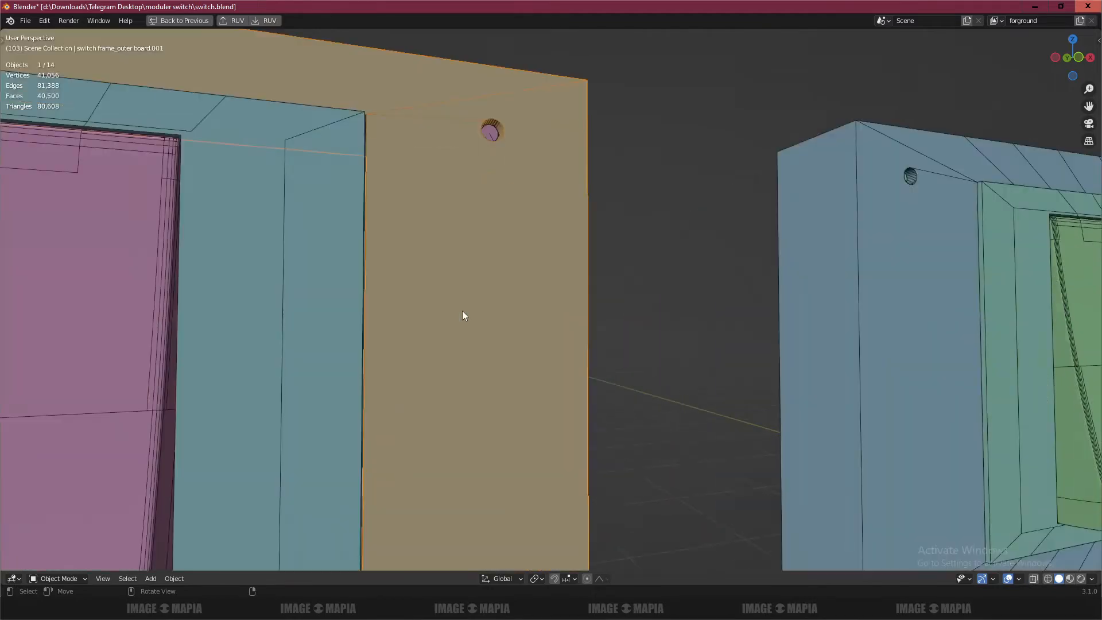
# - Try moving the single rocker out of its frame and undo the move
pyautogui.hotkey('alt', 'a')
pyautogui.moveTo(360, 342); pyautogui.dragTo(515, 357, button='middle')
pyautogui.scroll(-3, 407, 347)
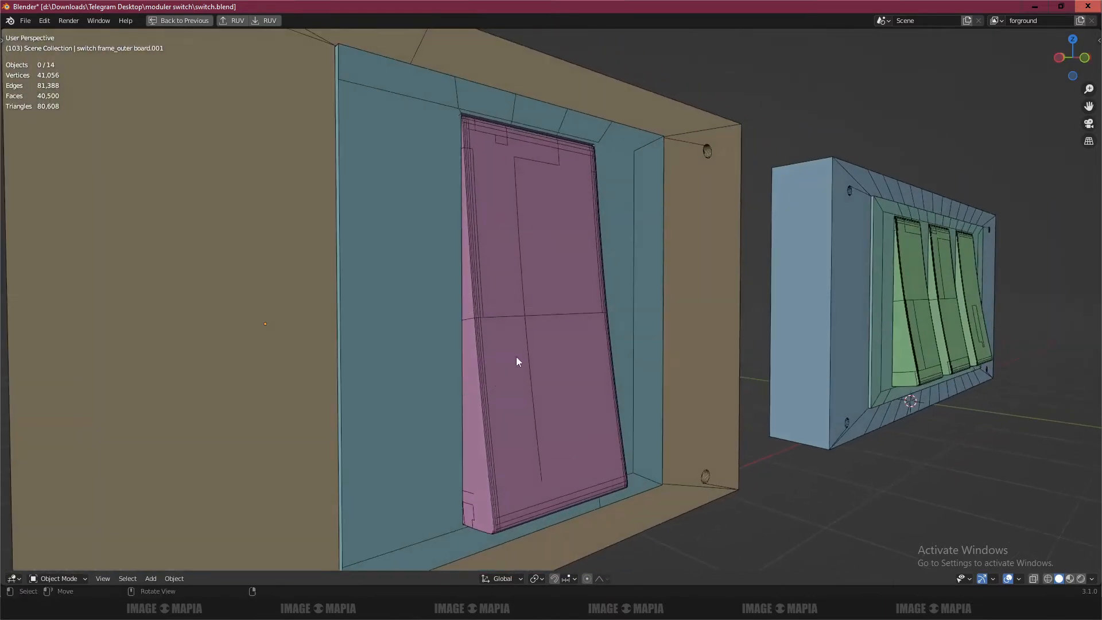
pyautogui.click(518, 356)
pyautogui.press('g')
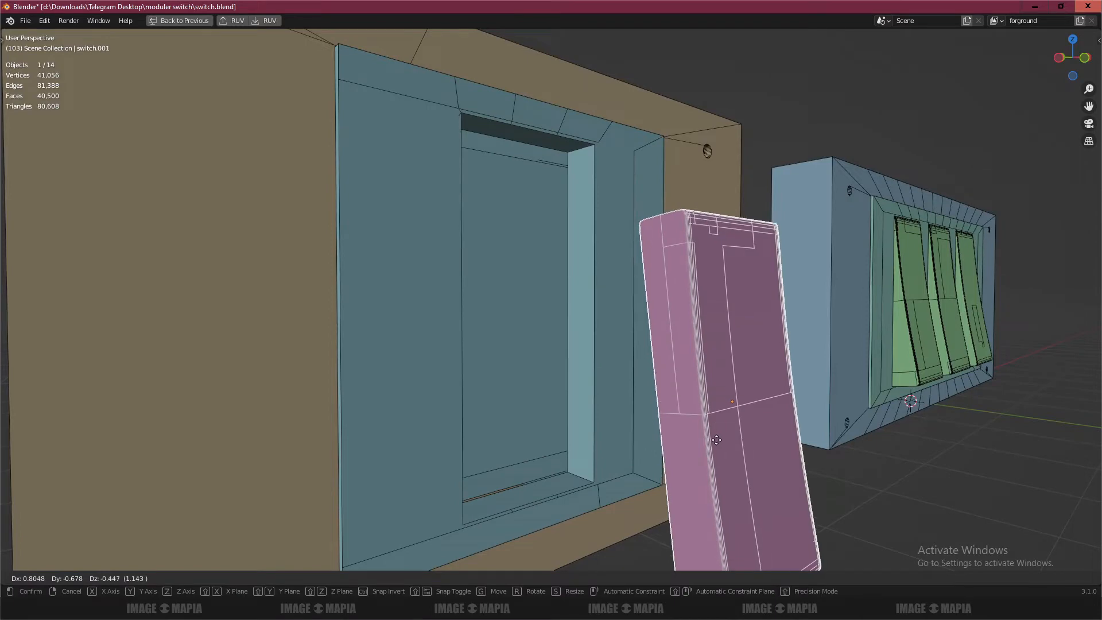
pyautogui.press('Escape')
pyautogui.press('g')
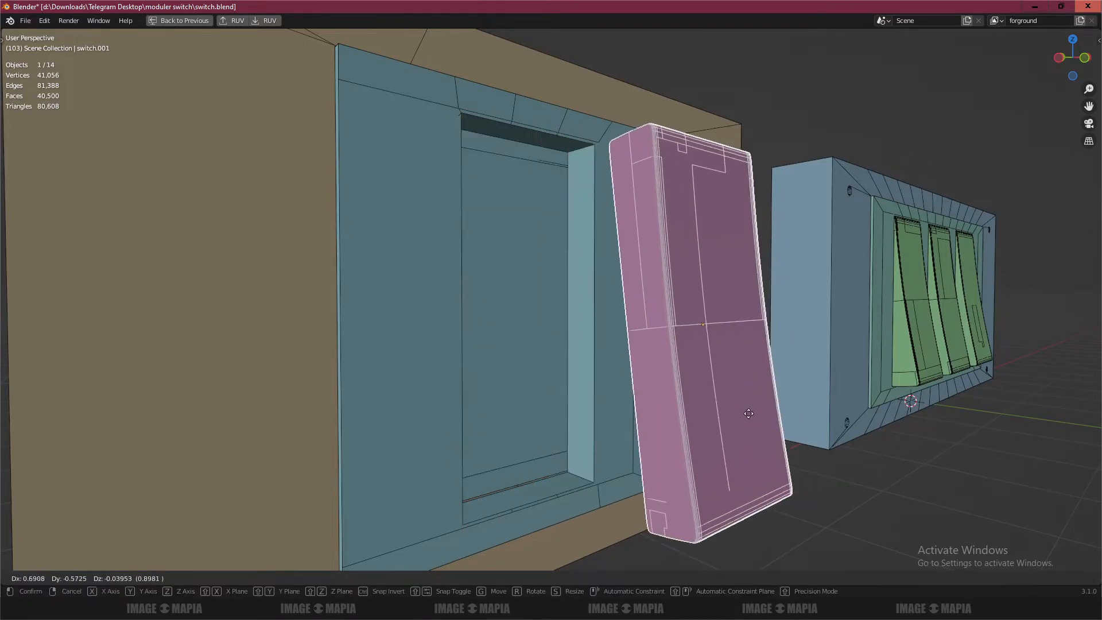
pyautogui.click(739, 408)
pyautogui.moveTo(738, 408); pyautogui.dragTo(675, 412, button='middle')
pyautogui.hotkey('ctrl', 'z')
pyautogui.hotkey('ctrl', 'z')
pyautogui.scroll(-4, 675, 412)
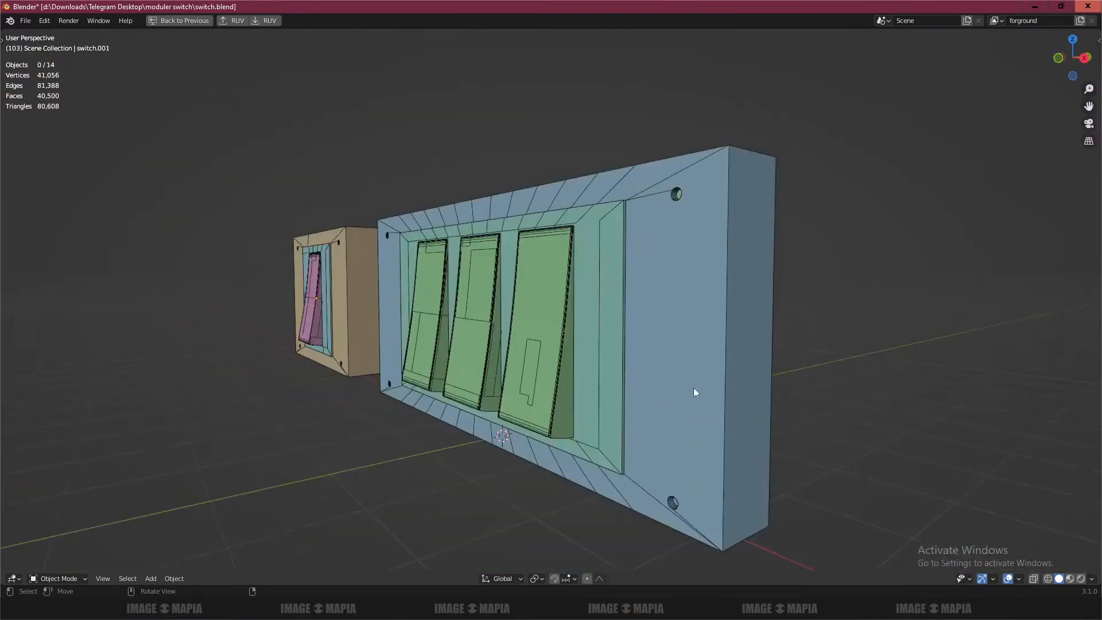
# - Try moving the three-switch inner frame away as seen from the back of the model
pyautogui.scroll(2, 645, 322)
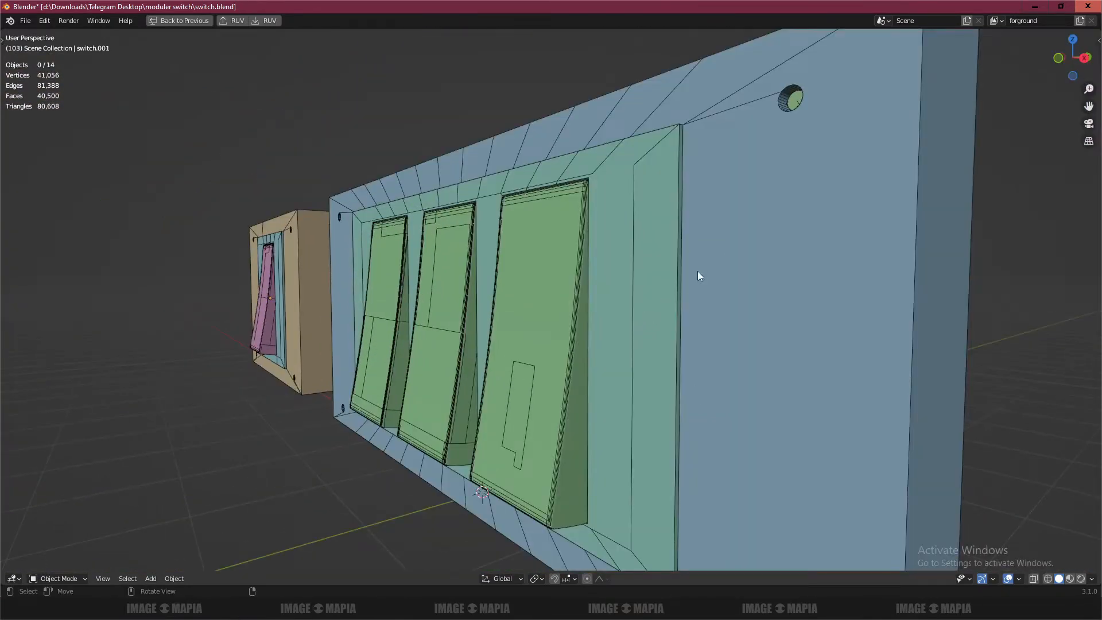
pyautogui.moveTo(698, 272); pyautogui.dragTo(515, 359, button='middle')
pyautogui.scroll(3, 494, 333)
pyautogui.scroll(-2, 493, 334)
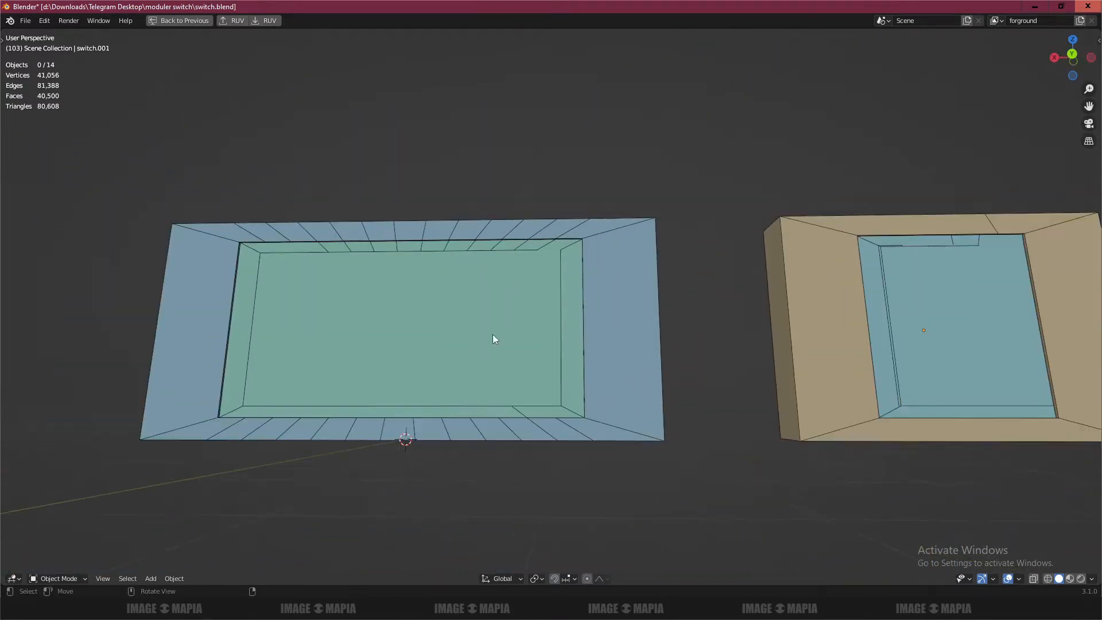
pyautogui.scroll(1, 388, 324)
pyautogui.click(388, 324)
pyautogui.press('g')
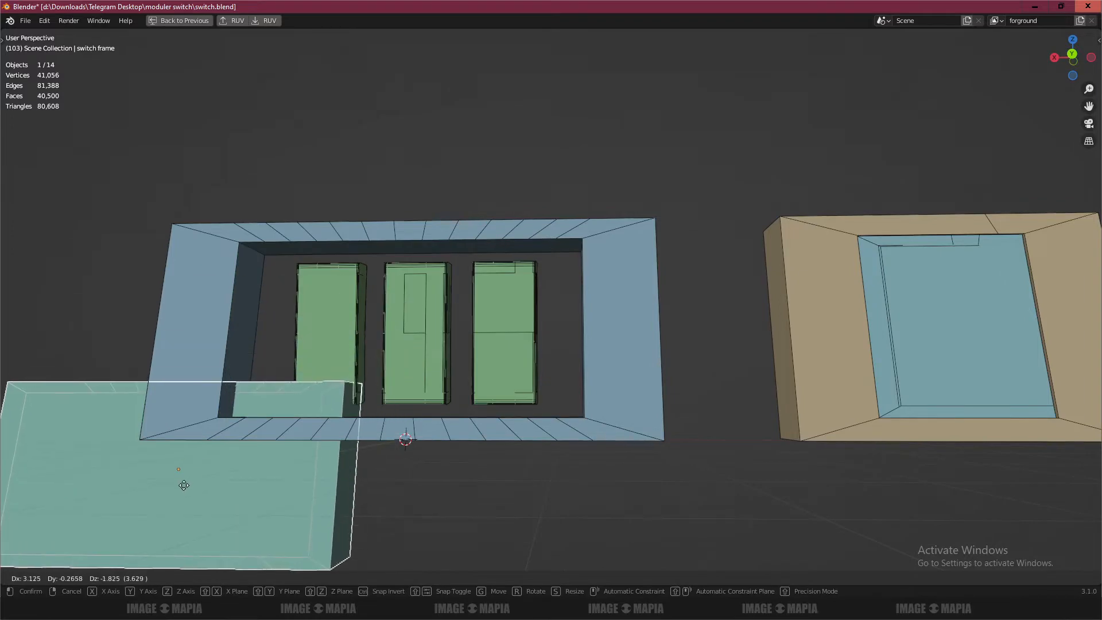
pyautogui.press('Escape')
# - Clear the selection and turn off the wireframe overlay
pyautogui.moveTo(179, 418); pyautogui.dragTo(551, 401, button='middle')
pyautogui.scroll(4, 587, 353)
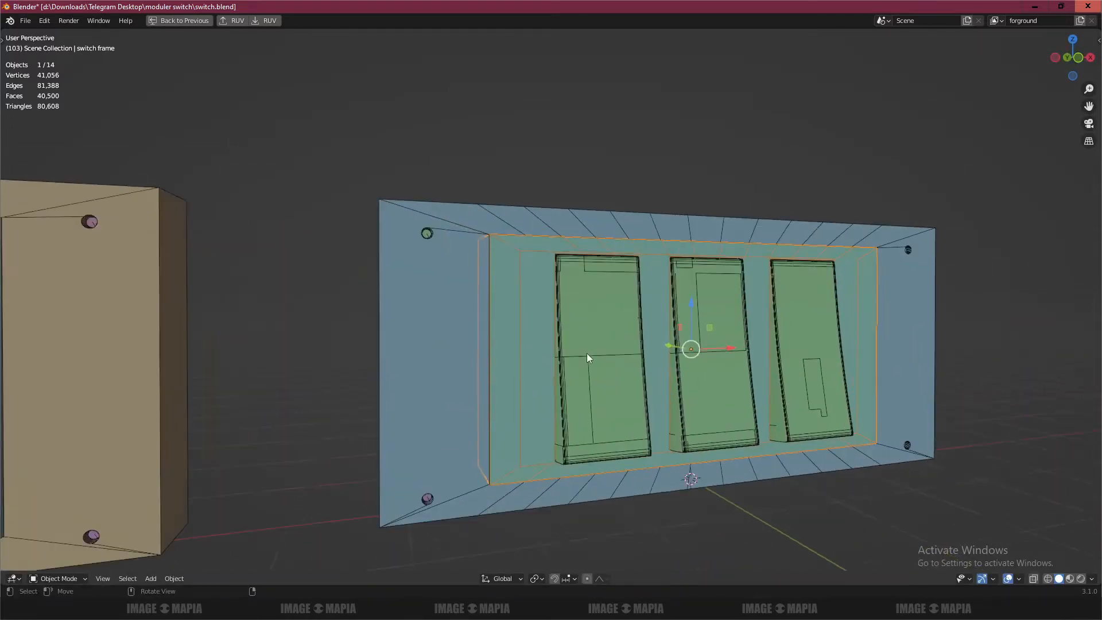
pyautogui.hotkey('alt', 'a')
pyautogui.moveTo(573, 353); pyautogui.dragTo(630, 354, button='middle')
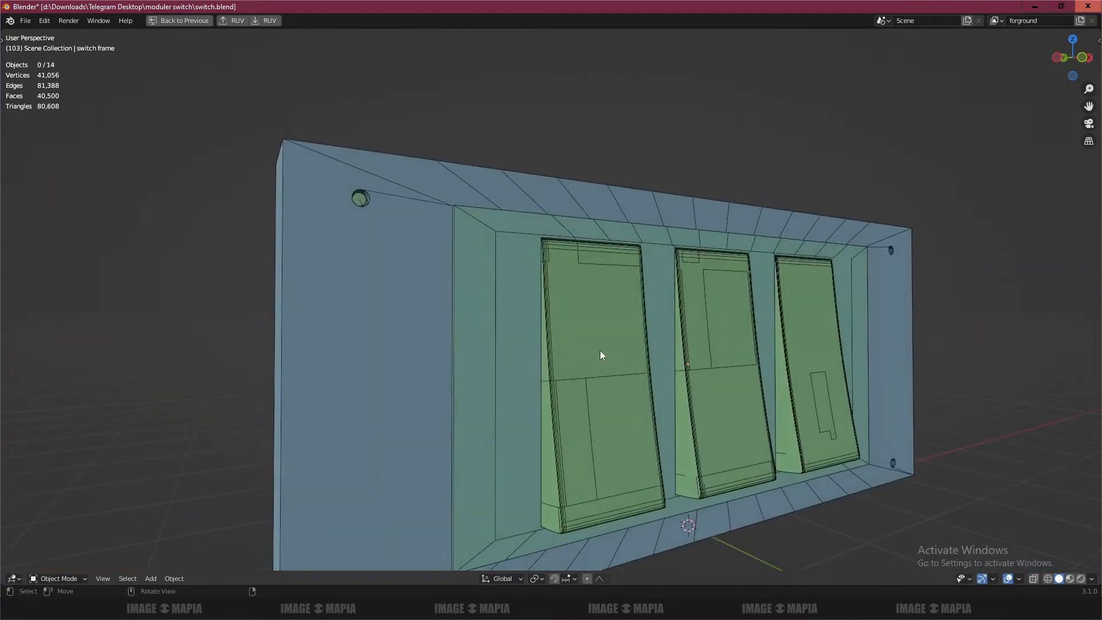
pyautogui.click(1017, 580)
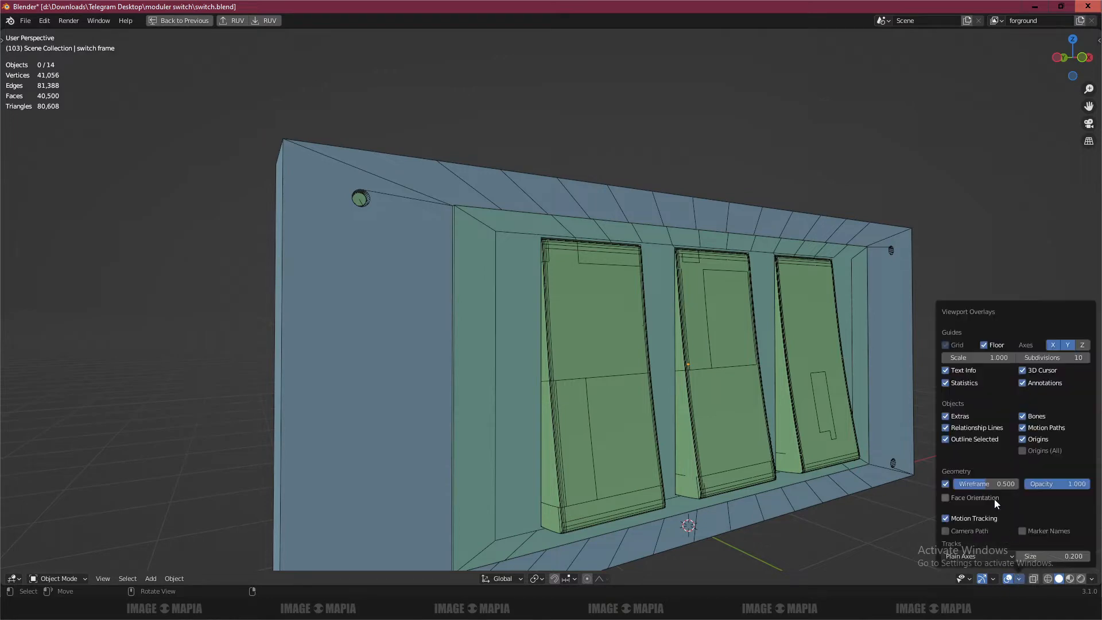
pyautogui.click(946, 486)
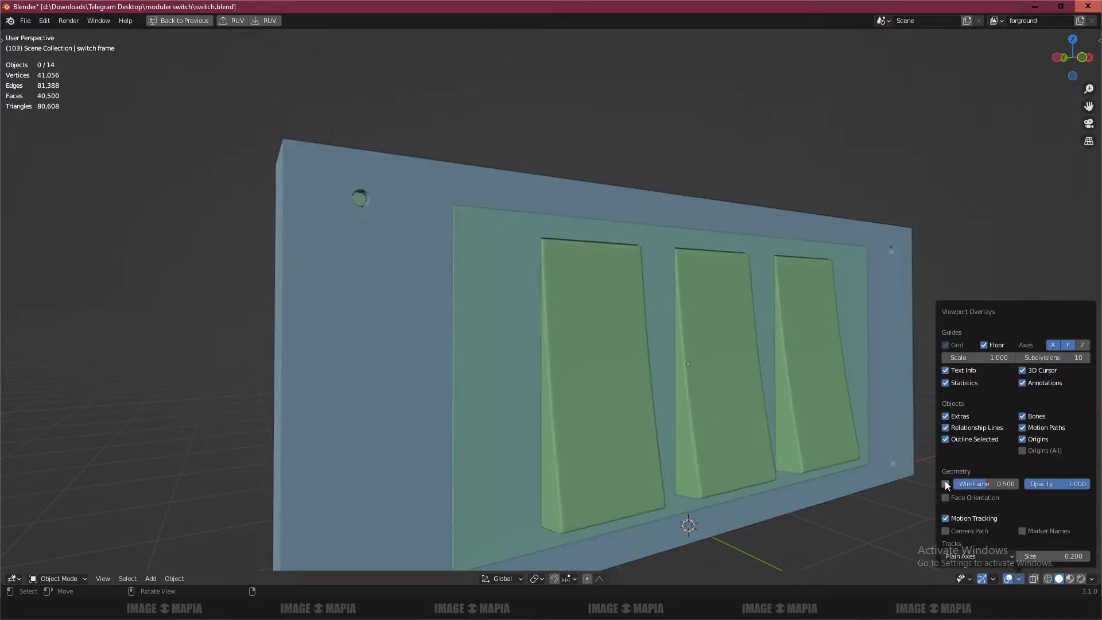
pyautogui.moveTo(688, 367)
pyautogui.mouseDown(button='middle')
pyautogui.moveTo(594, 371)
pyautogui.moveTo(706, 361)
pyautogui.mouseUp(button='middle')
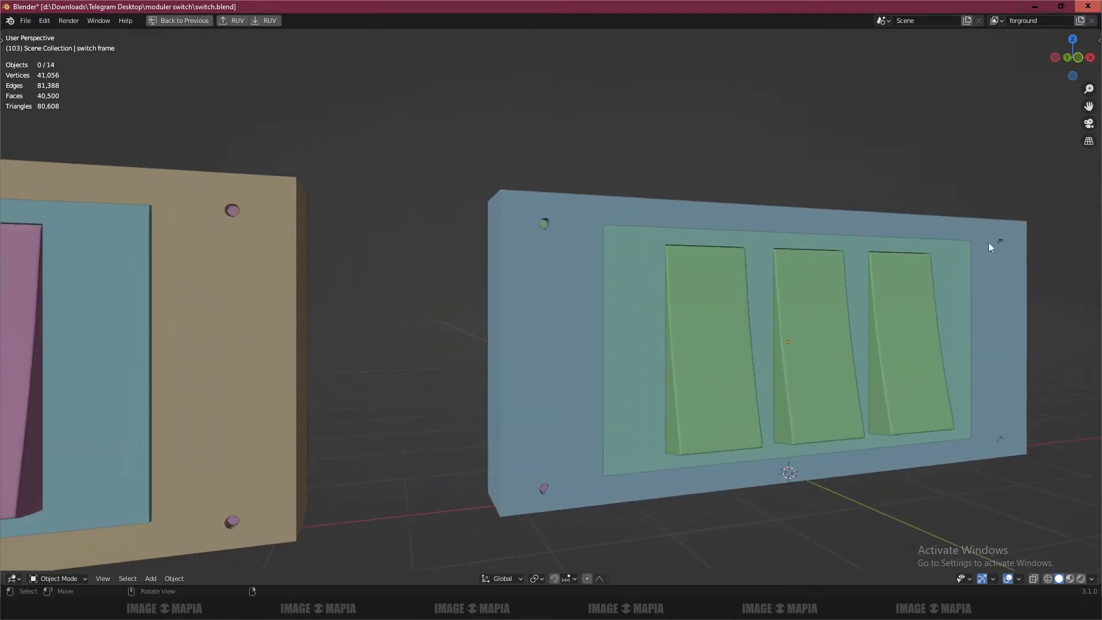
# - Switch the viewport to Material Preview shading and reveal all hidden objects with nothing selected
pyautogui.click(1070, 579)
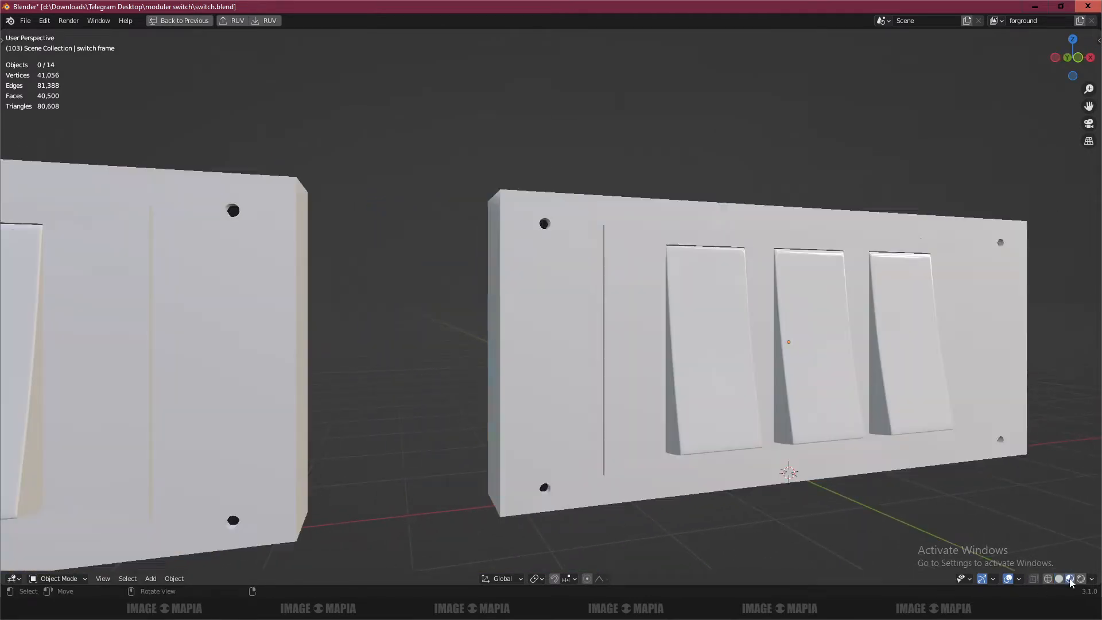
pyautogui.moveTo(818, 464); pyautogui.dragTo(725, 435, button='middle')
pyautogui.scroll(-2, 726, 435)
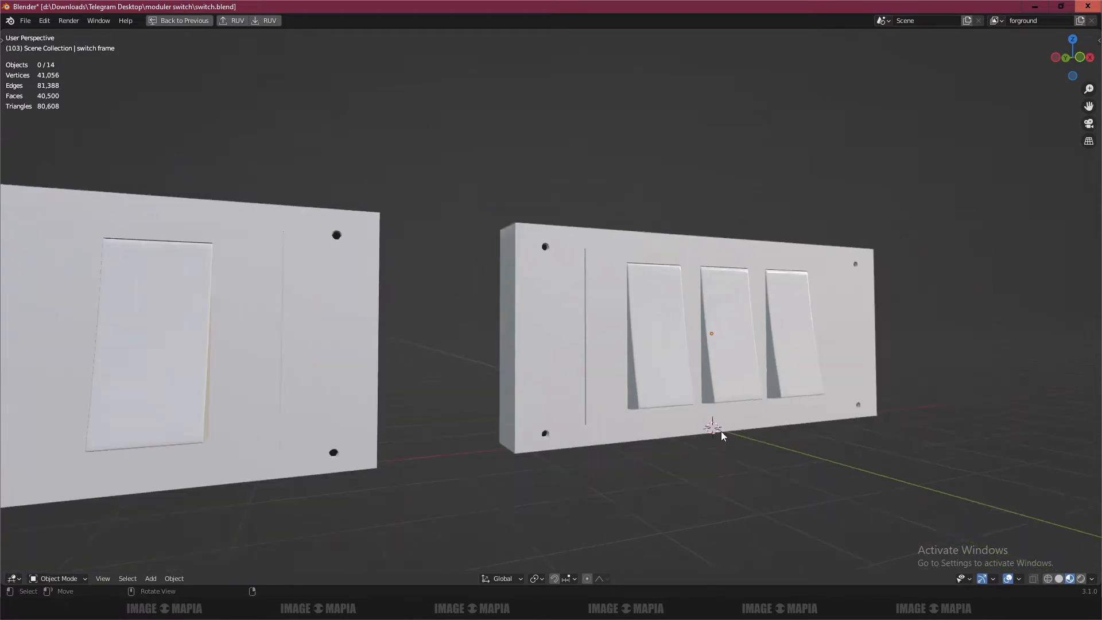
pyautogui.hotkey('alt', 'h')
pyautogui.hotkey('alt', 'a')
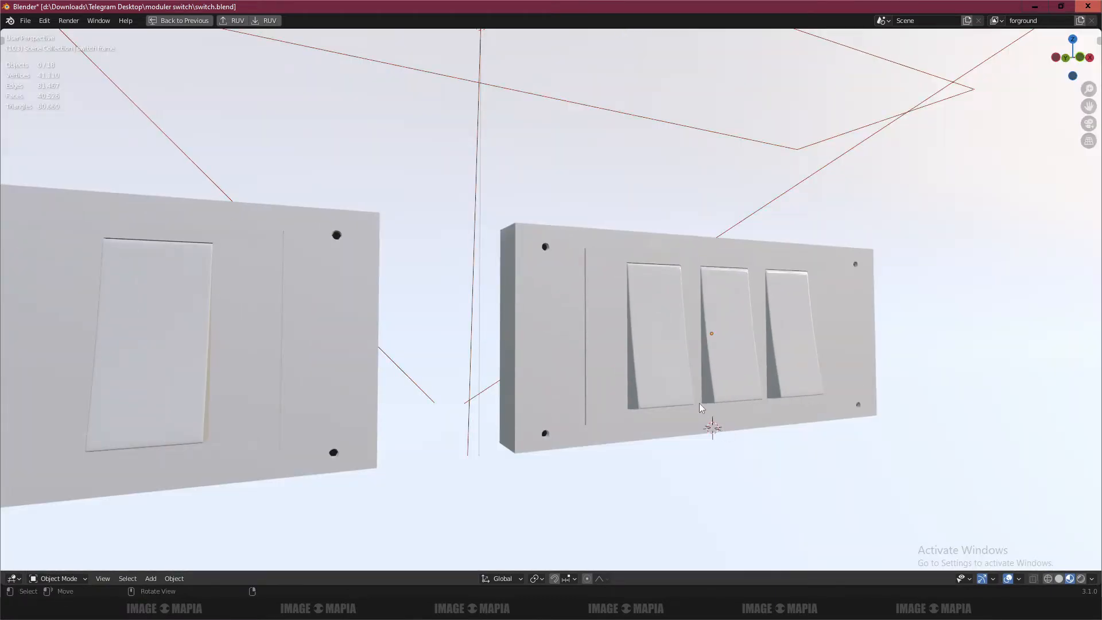
# - Display both switch boards in Rendered viewport shading
pyautogui.scroll(-2, 596, 403)
pyautogui.scroll(2, 590, 402)
pyautogui.moveTo(590, 401); pyautogui.dragTo(693, 418, button='middle')
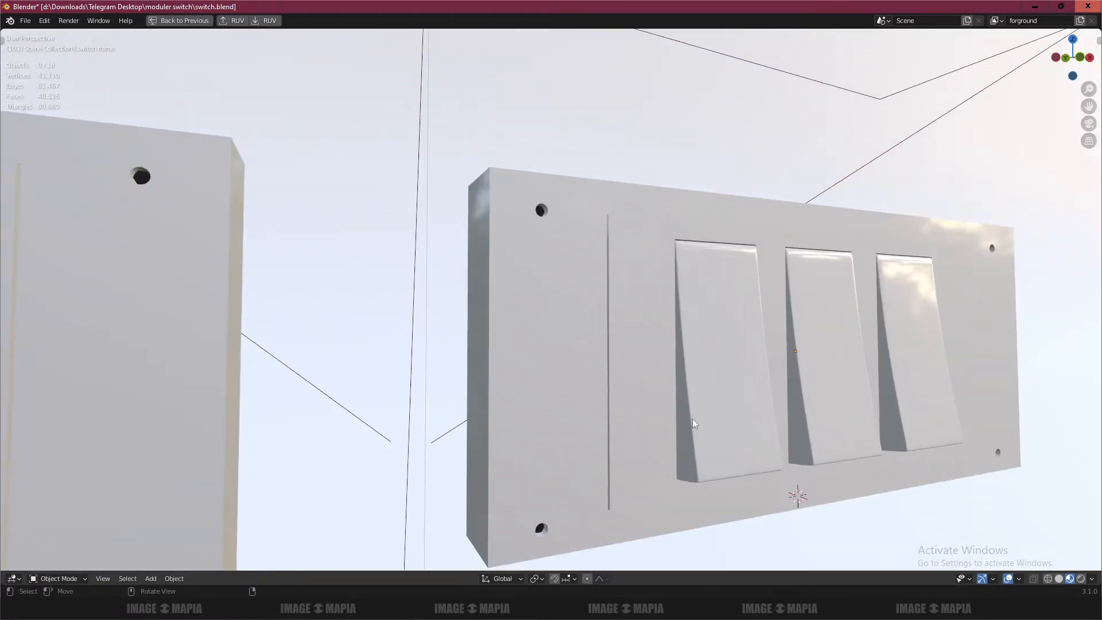
pyautogui.scroll(2, 649, 383)
pyautogui.moveTo(649, 383); pyautogui.dragTo(940, 472, button='middle')
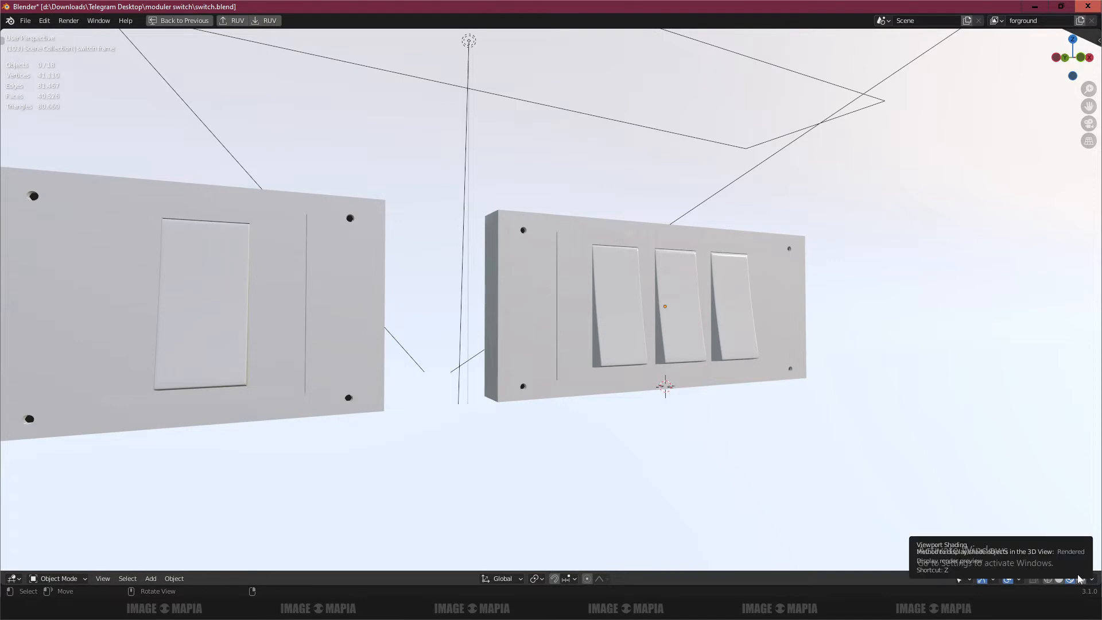
pyautogui.click(1080, 578)
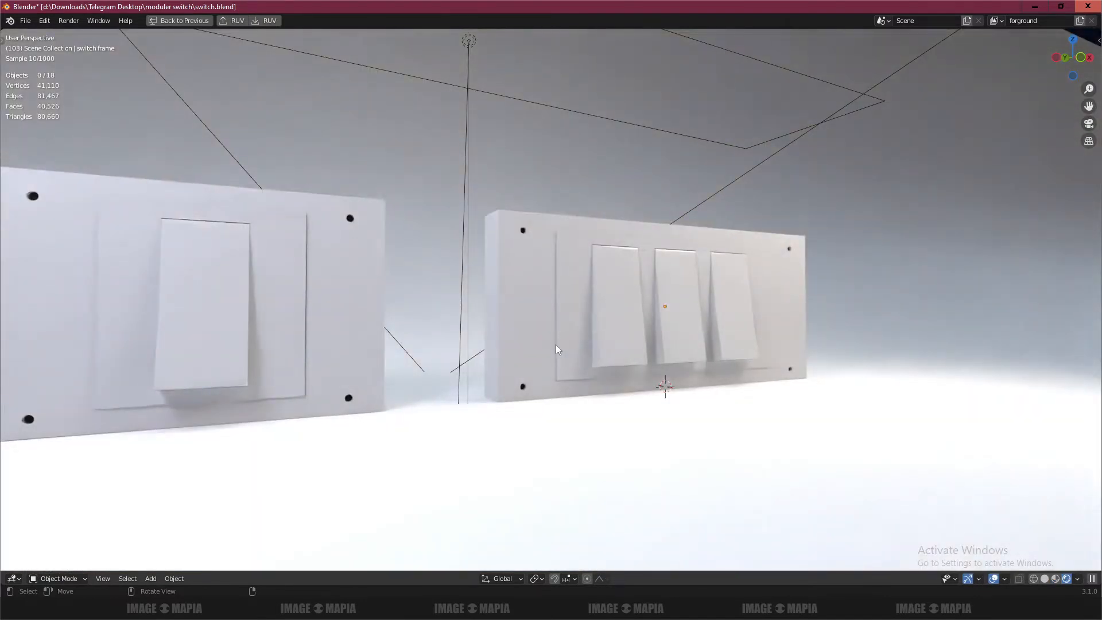
# - Turn off the viewport overlays and inspect both rendered switch boards from the front and from a raised side angle
pyautogui.click(994, 579)
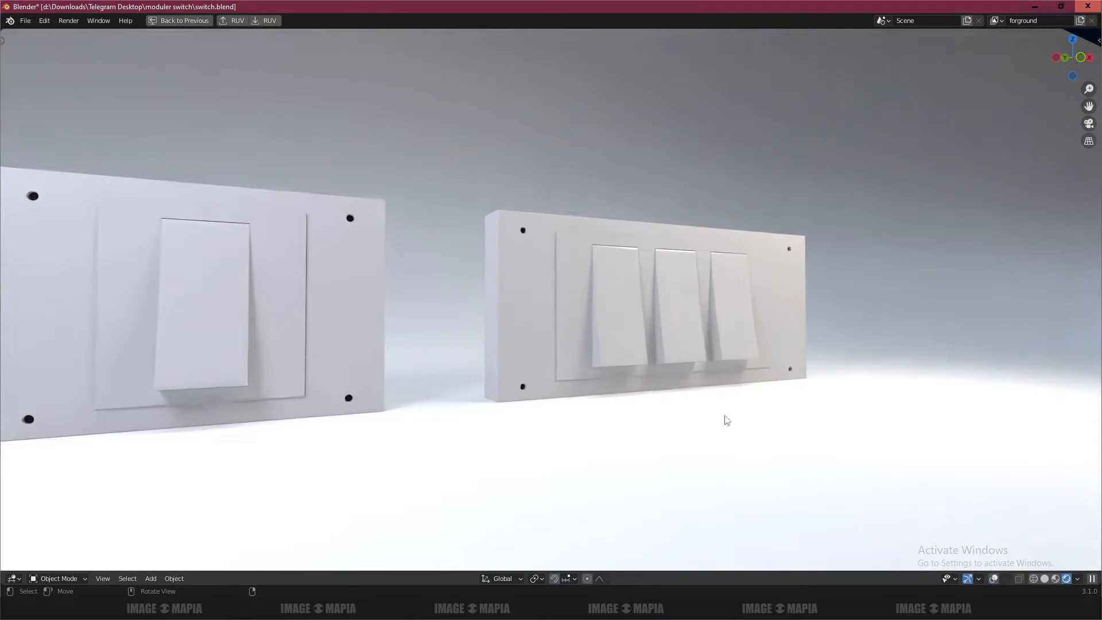
pyautogui.scroll(3, 551, 311)
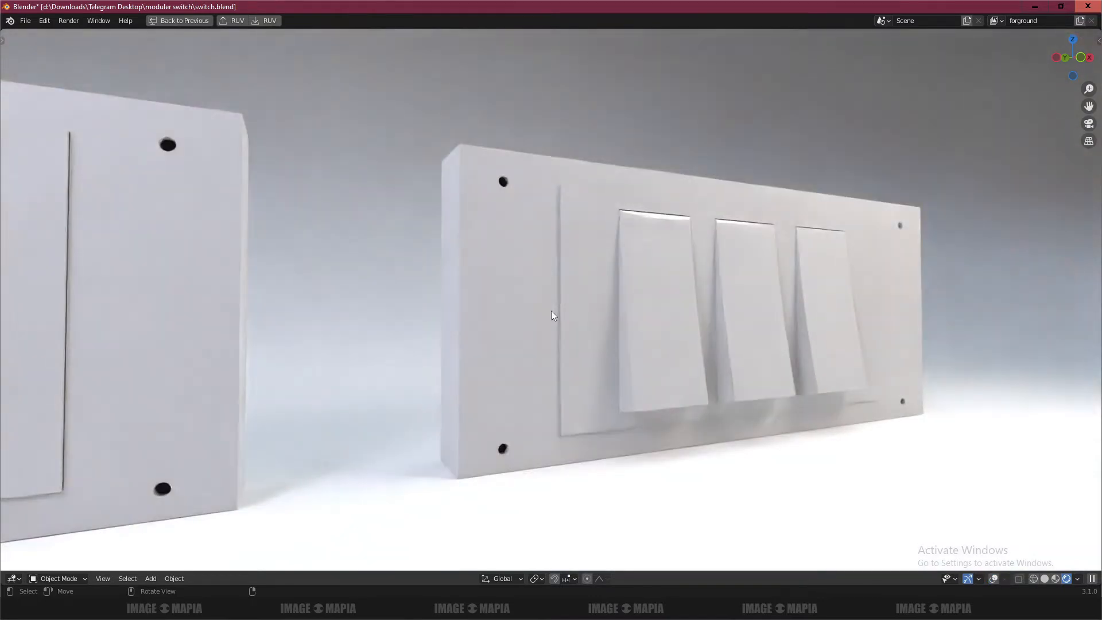
pyautogui.moveTo(543, 324)
pyautogui.mouseDown(button='middle')
pyautogui.moveTo(471, 319)
pyautogui.moveTo(652, 343)
pyautogui.moveTo(615, 319)
pyautogui.moveTo(645, 322)
pyautogui.moveTo(481, 298)
pyautogui.moveTo(502, 332)
pyautogui.moveTo(546, 331)
pyautogui.moveTo(530, 336)
pyautogui.mouseUp(button='middle')
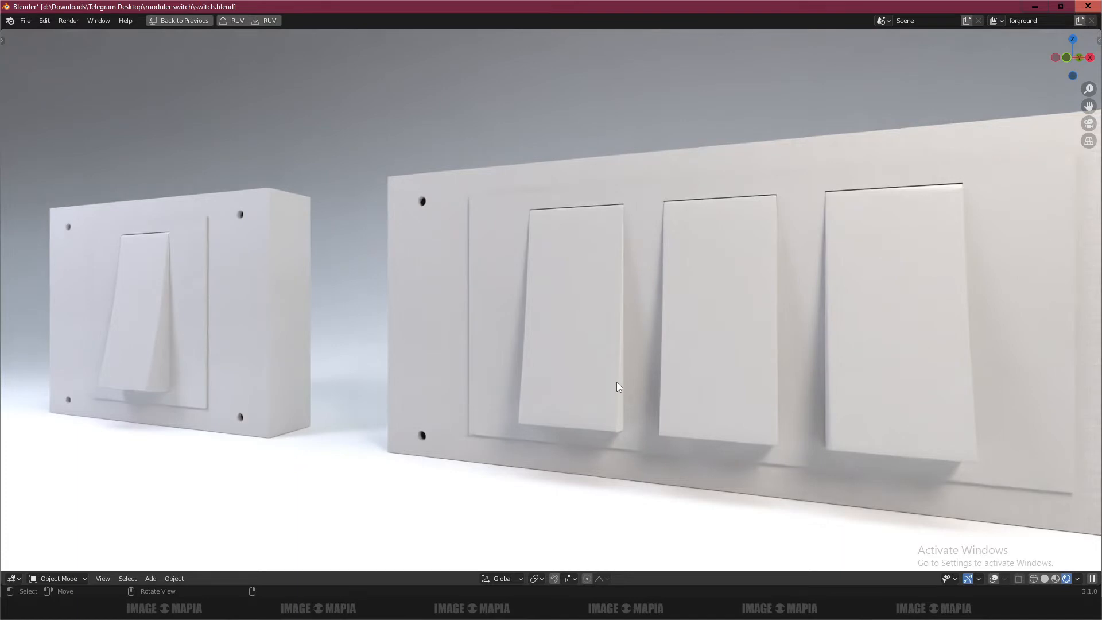
pyautogui.scroll(-1, 613, 382)
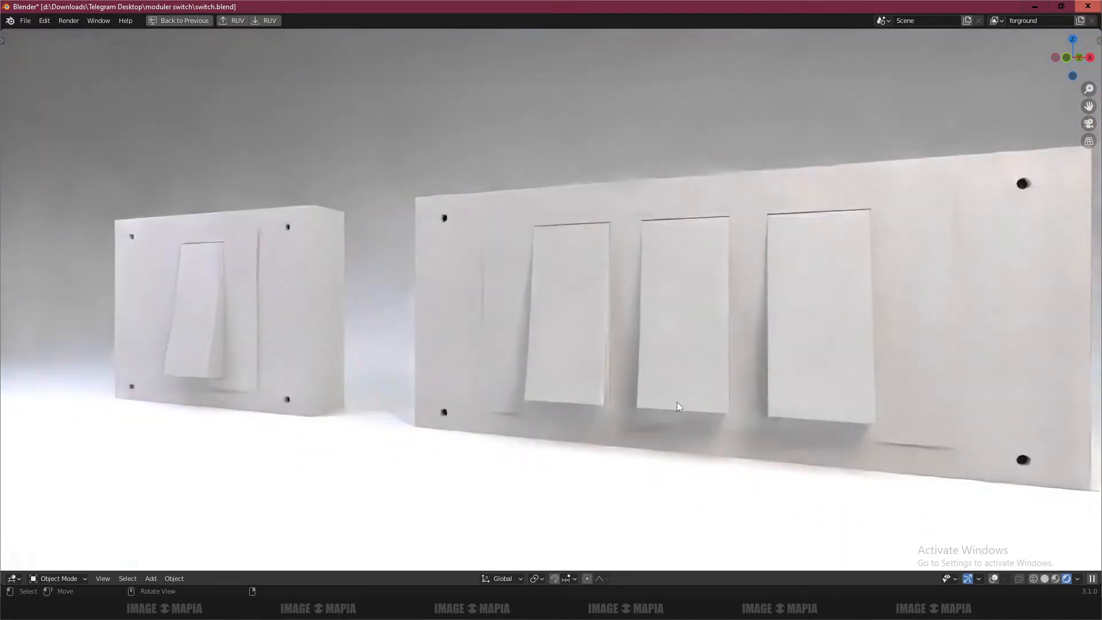
pyautogui.moveTo(606, 405); pyautogui.dragTo(549, 436, button='middle')
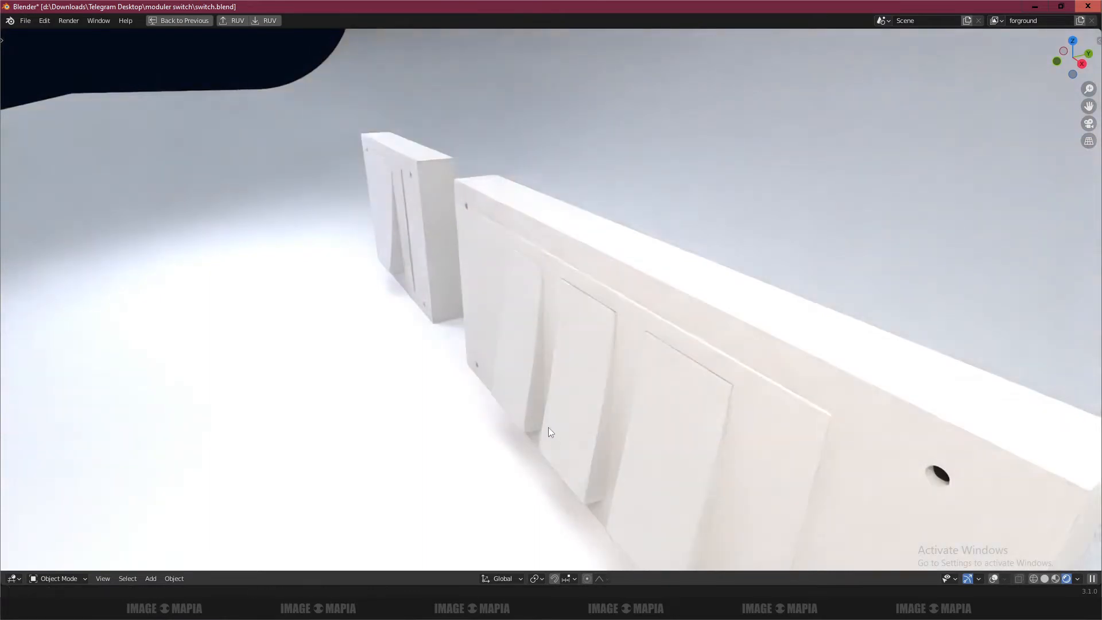
pyautogui.scroll(-1, 498, 400)
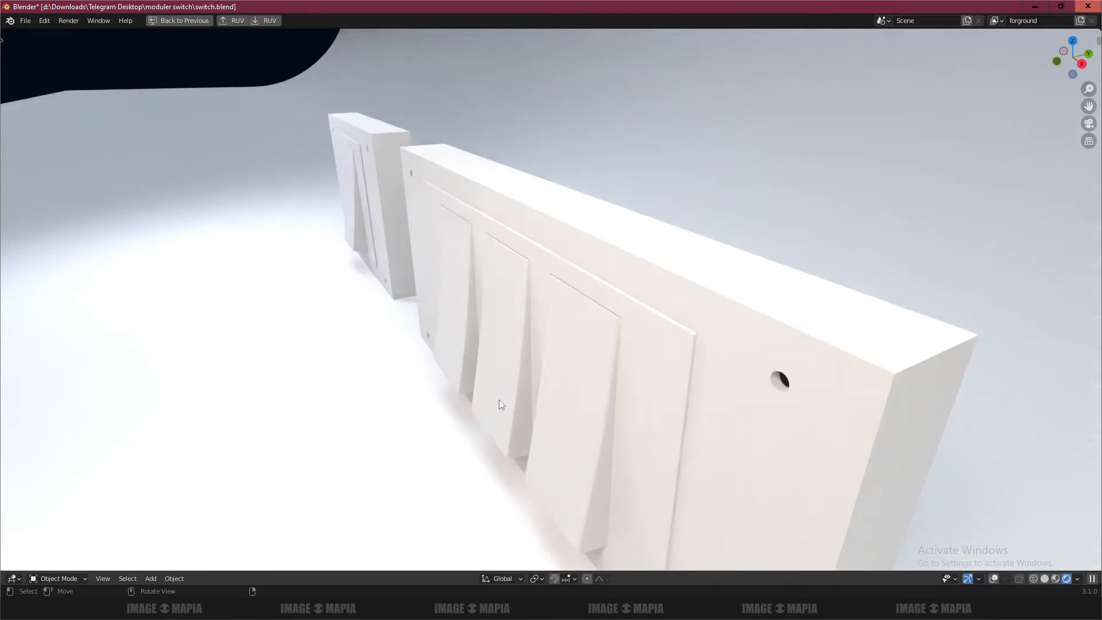
# - Temporarily hide the three-switch outer board to view the parts inside it, and reveal it again with nothing selected
pyautogui.click(744, 327)
pyautogui.press('h')
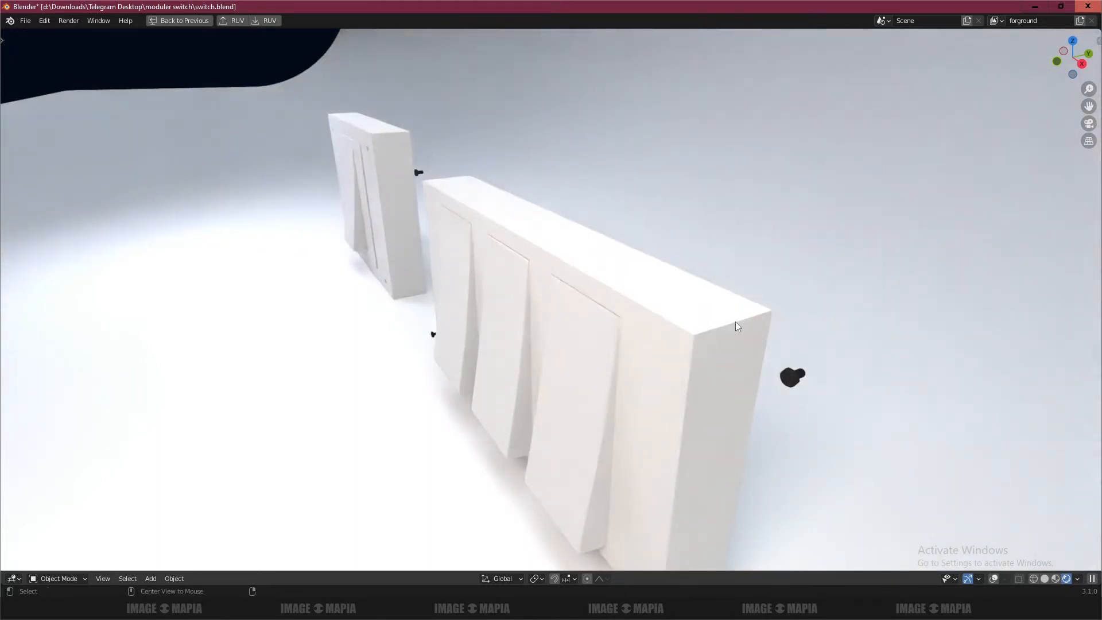
pyautogui.hotkey('alt', 'h')
pyautogui.hotkey('alt', 'a')
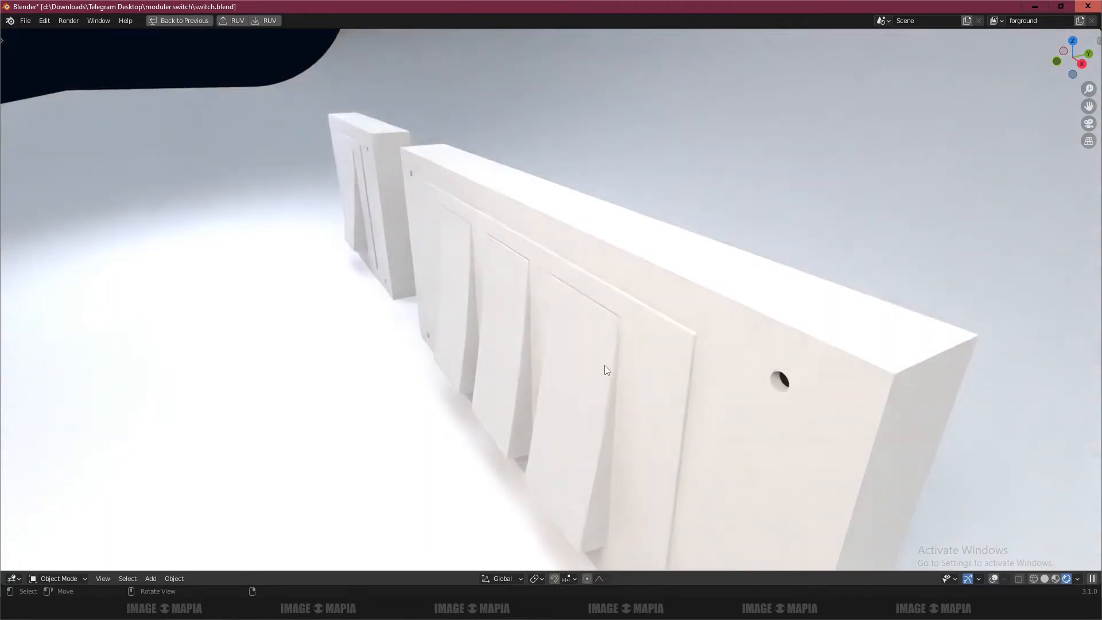
# - Examine the rendered three-switch and single-switch boards up close and from the side, including their surface reflections and screw holes
pyautogui.scroll(5, 604, 371)
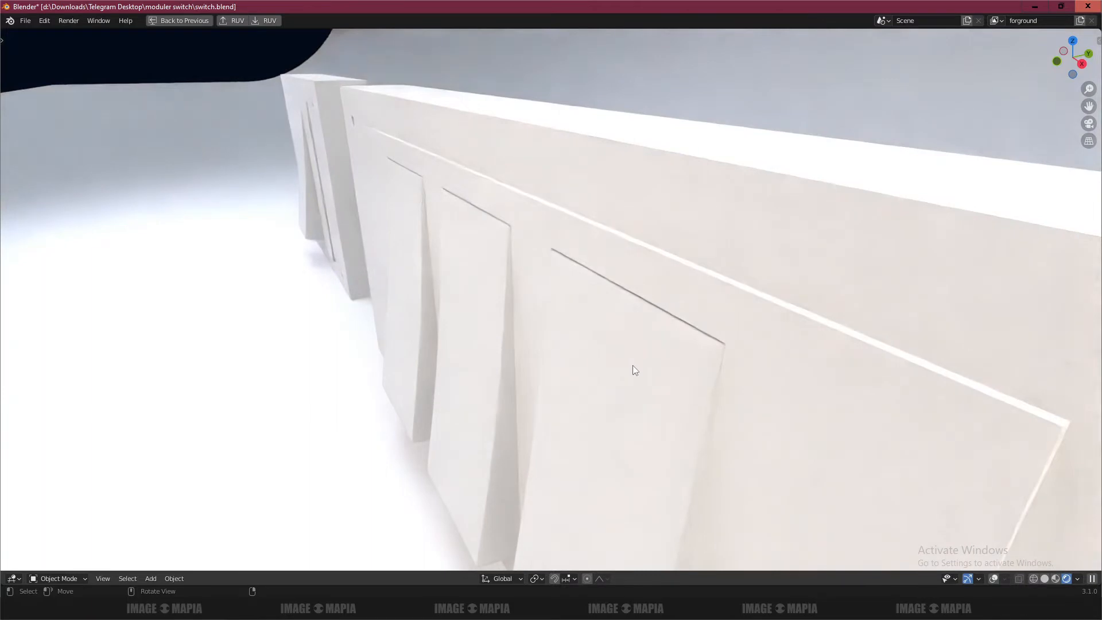
pyautogui.moveTo(633, 365); pyautogui.dragTo(766, 340, button='middle')
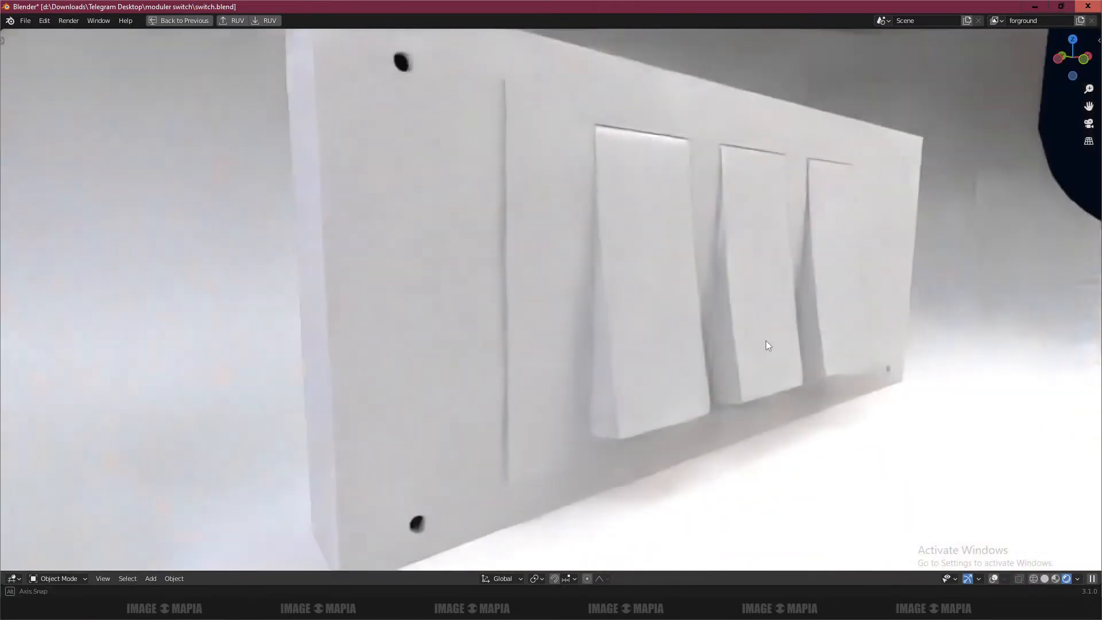
pyautogui.scroll(-5, 611, 371)
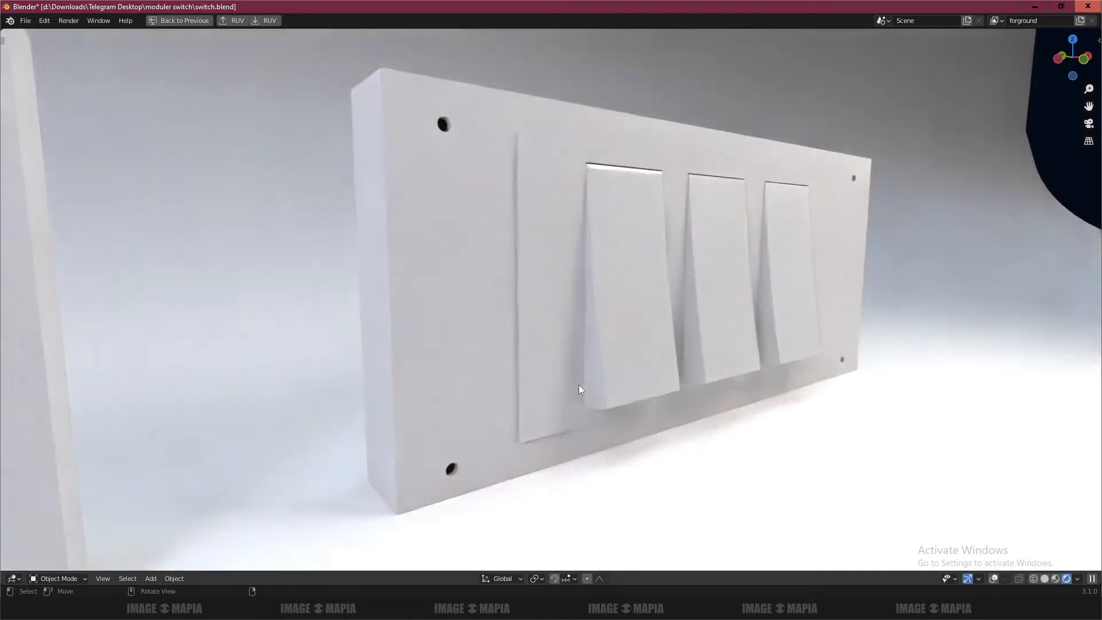
pyautogui.moveTo(622, 373); pyautogui.dragTo(729, 360, button='middle')
pyautogui.moveTo(747, 346); pyautogui.dragTo(842, 341, button='middle')
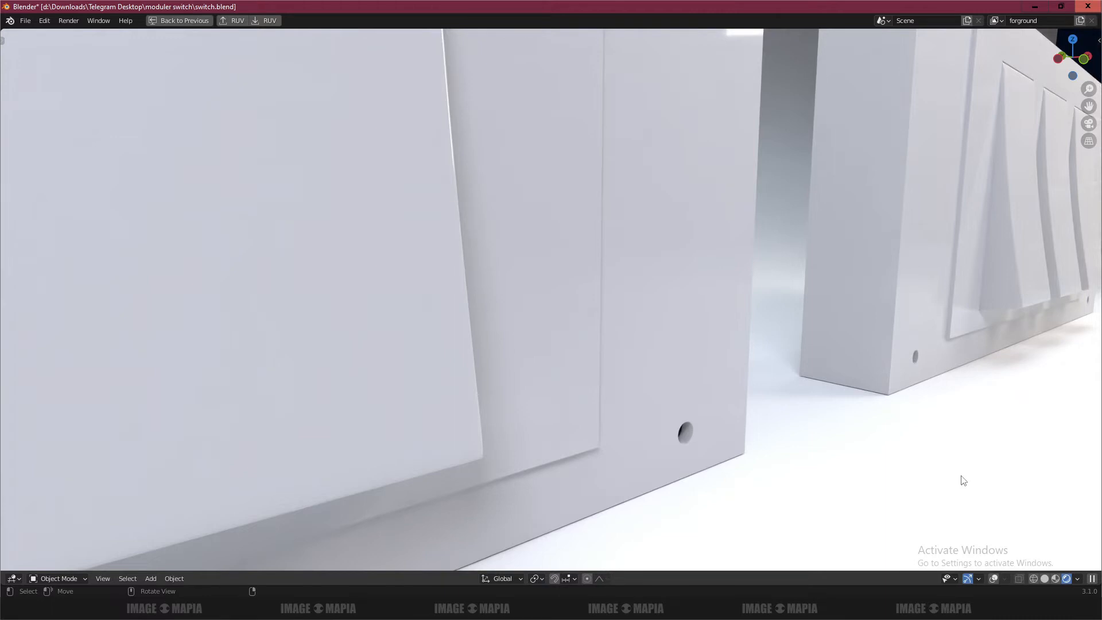
pyautogui.scroll(-2, 963, 481)
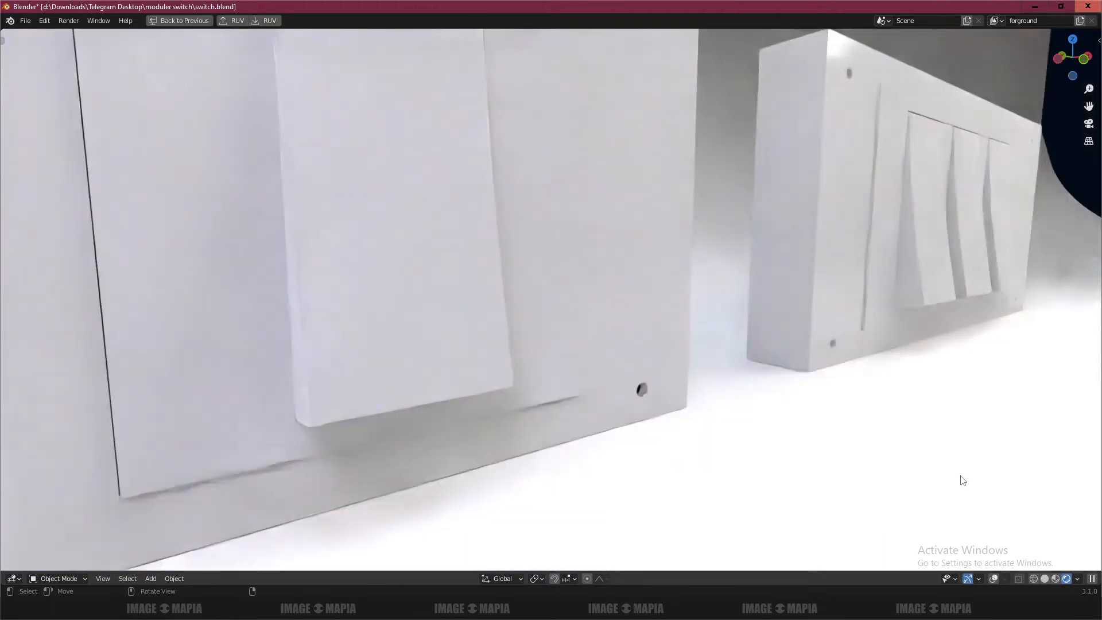
pyautogui.scroll(-2, 930, 473)
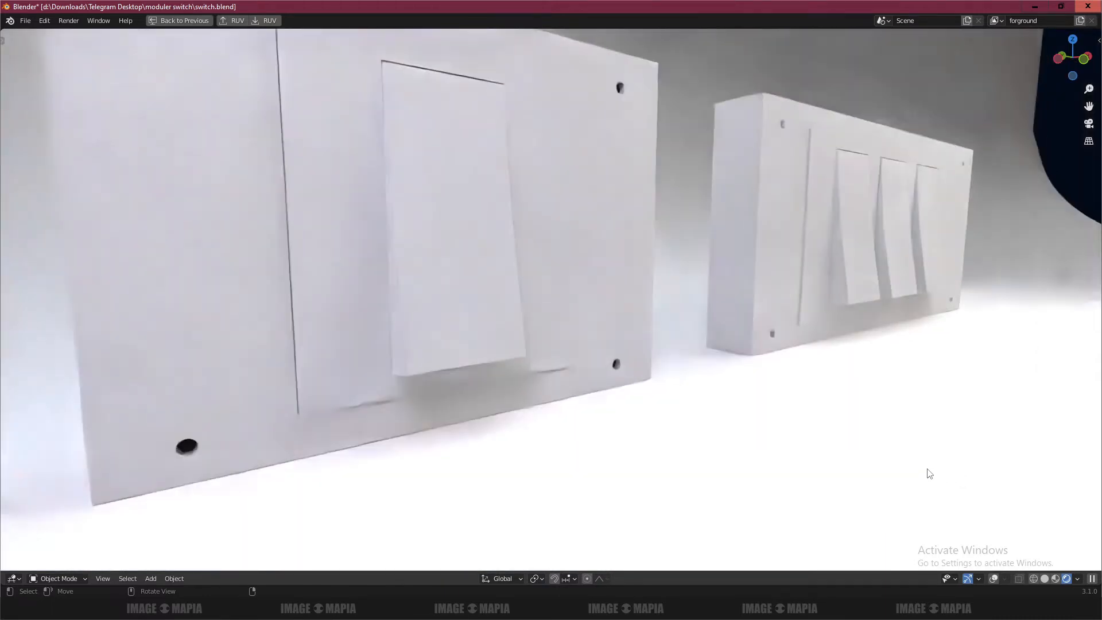
pyautogui.moveTo(928, 469); pyautogui.dragTo(947, 468, button='middle')
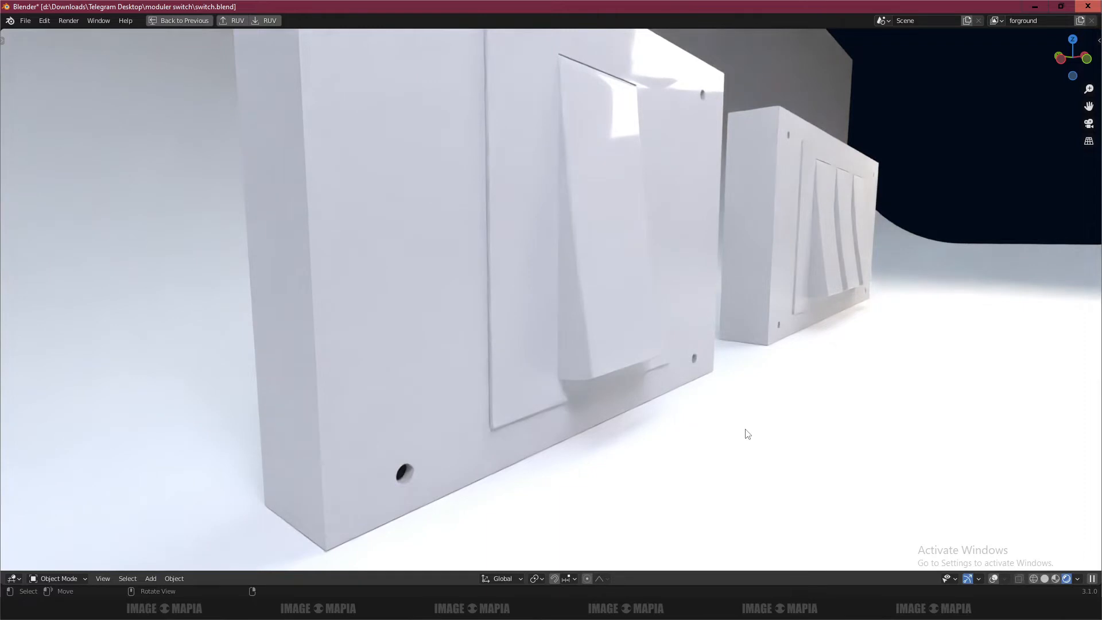
pyautogui.moveTo(741, 436); pyautogui.dragTo(796, 473, button='middle')
pyautogui.scroll(-4, 794, 469)
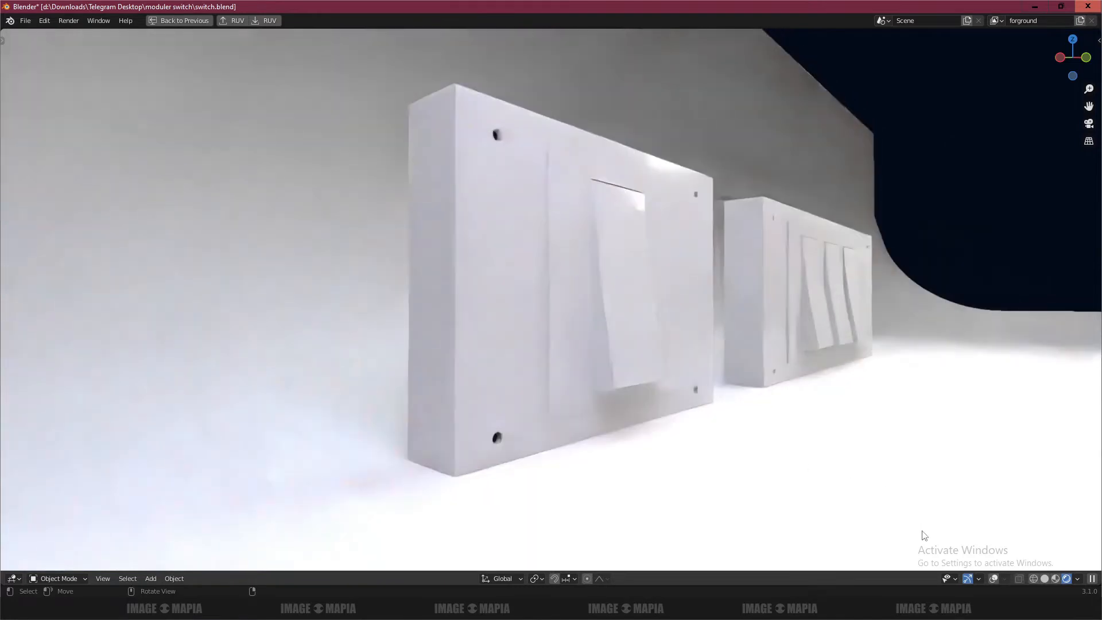
# - Return to Material Preview shading, restore the full workspace layout, and enlarge the node editor with its sidebar hidden and the single switch selected
pyautogui.click(1056, 579)
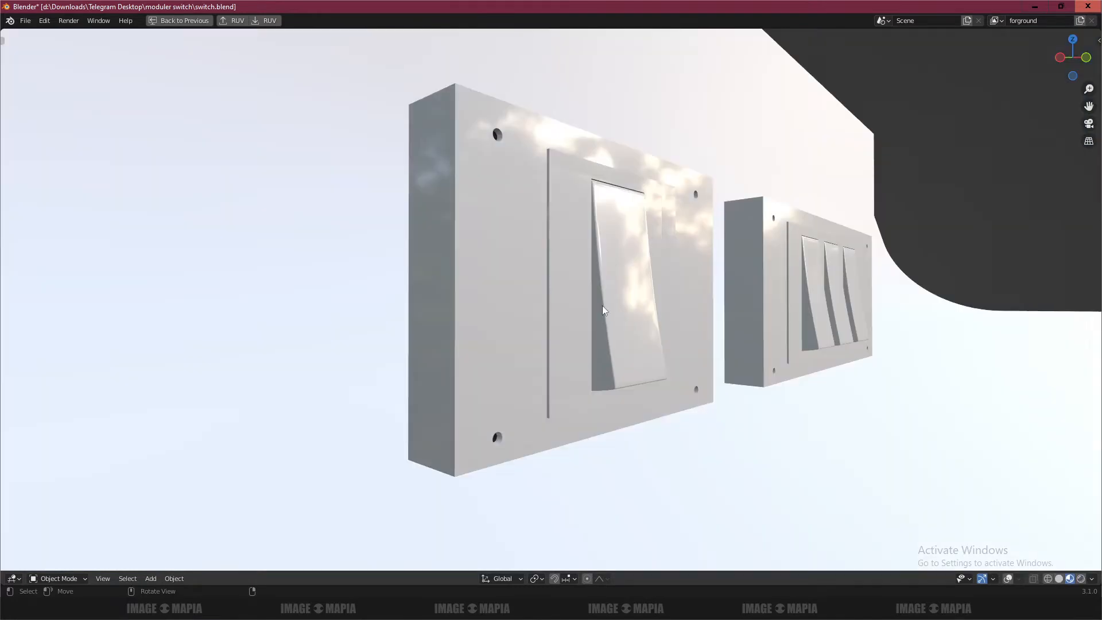
pyautogui.hotkey('ctrl', 'space')
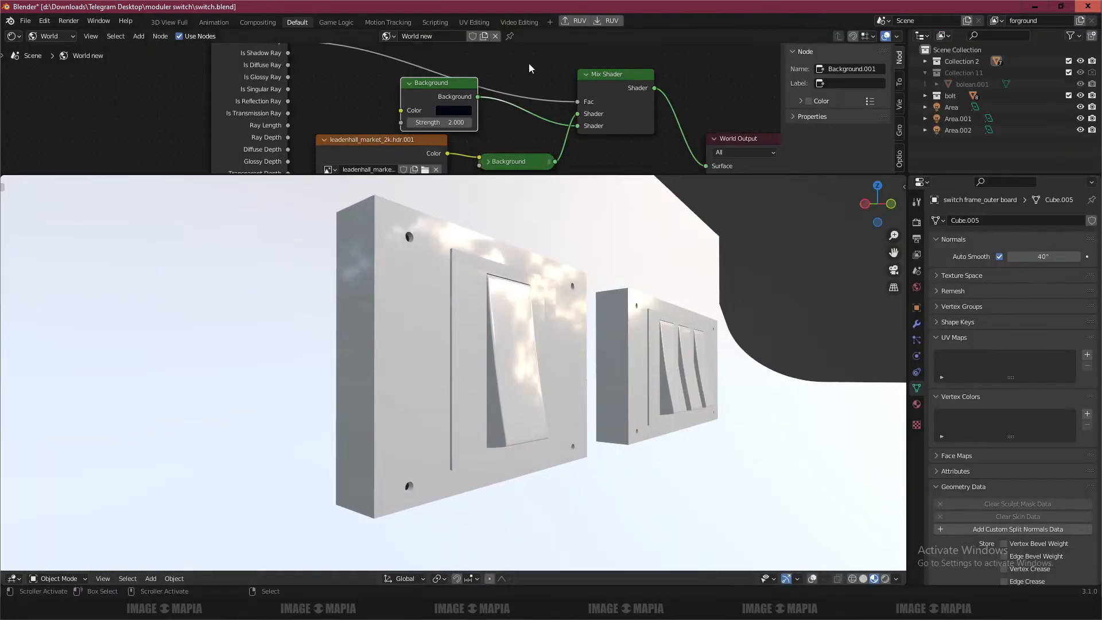
pyautogui.moveTo(605, 173); pyautogui.dragTo(605, 402)
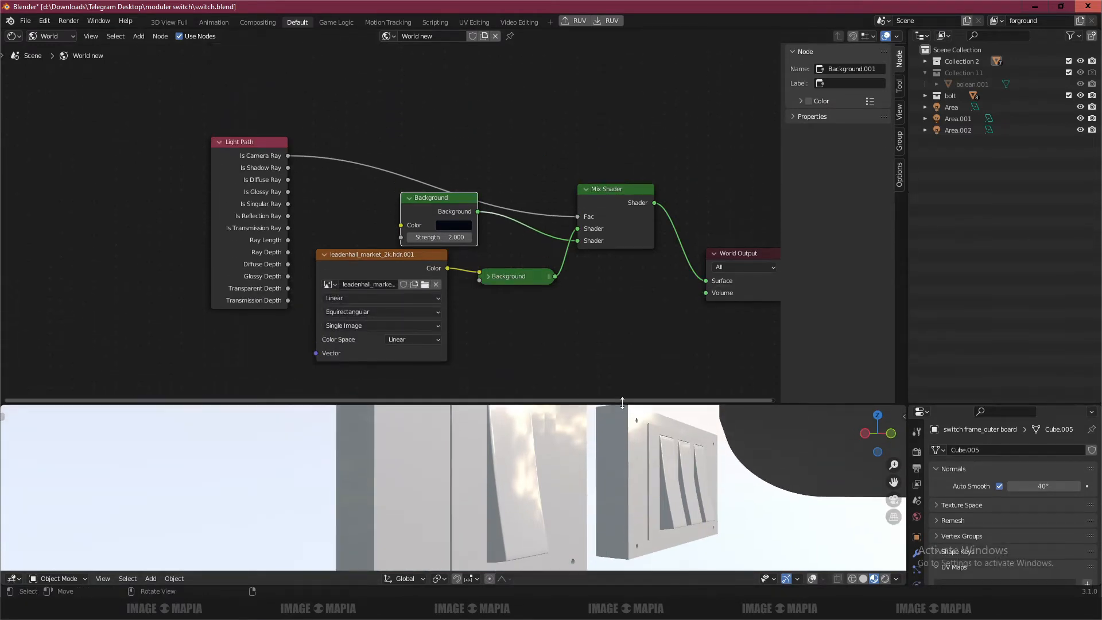
pyautogui.click(515, 457)
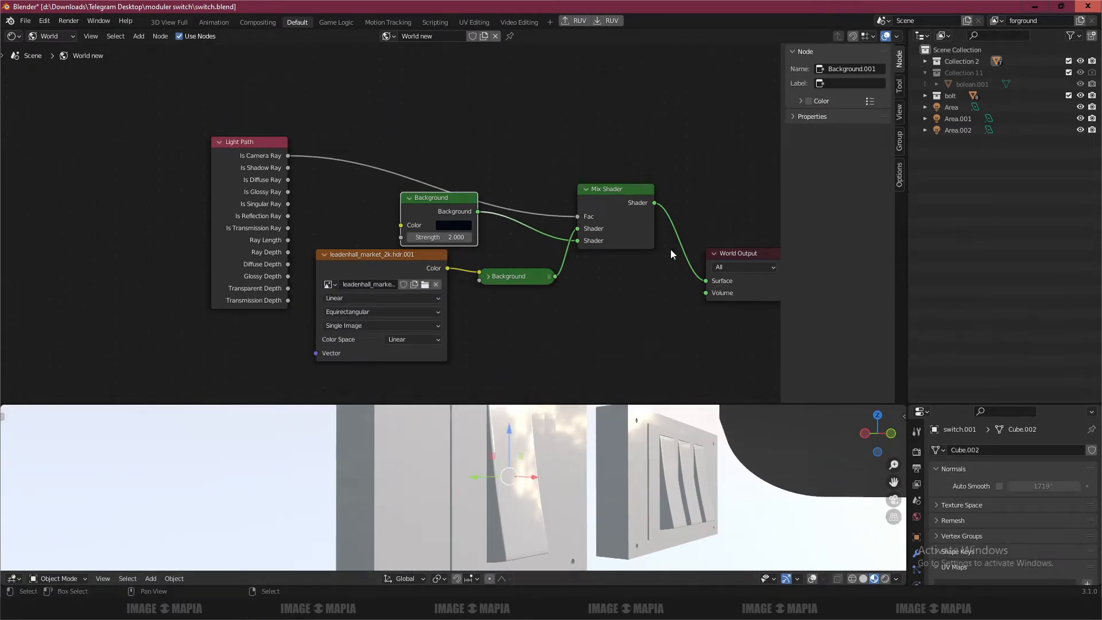
pyautogui.press('n')
pyautogui.moveTo(513, 258); pyautogui.dragTo(507, 265, button='middle')
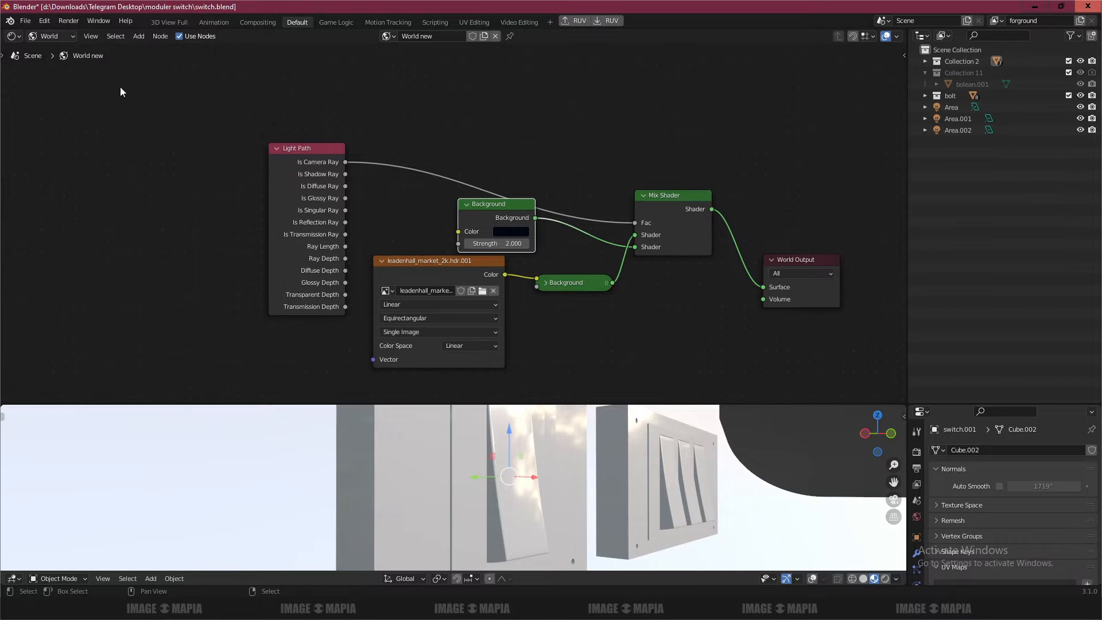
# - Spread out the world's Light Path, environment texture and Background nodes, and expand the collapsed Background node
pyautogui.click(51, 36)
pyautogui.click(56, 59)
pyautogui.scroll(2, 479, 239)
pyautogui.moveTo(480, 238); pyautogui.dragTo(439, 212, button='middle')
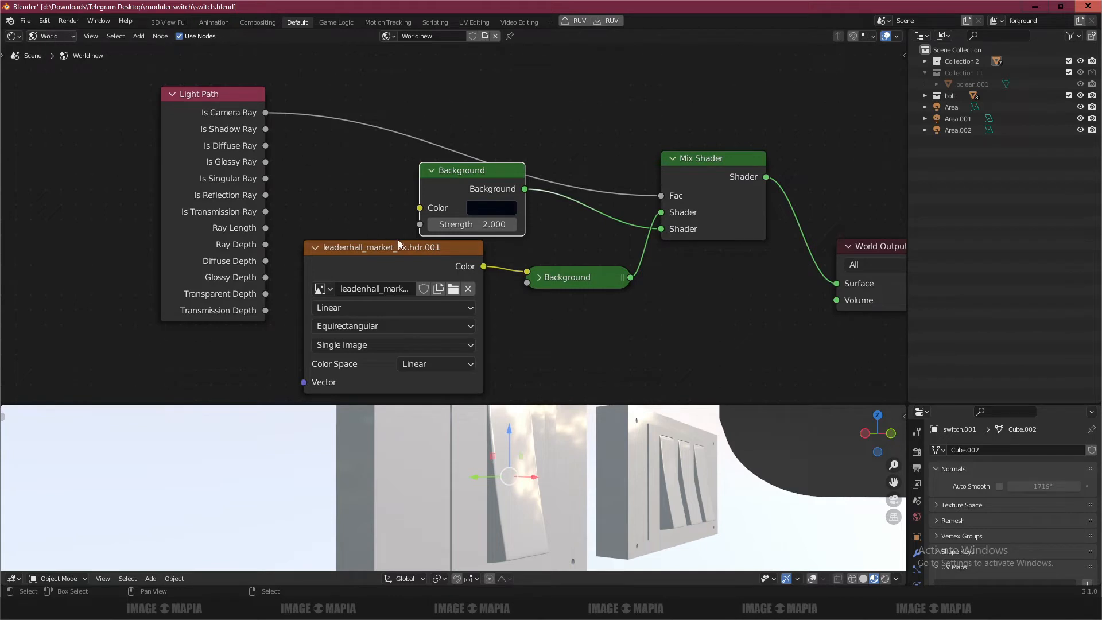
pyautogui.moveTo(400, 244); pyautogui.dragTo(372, 268)
pyautogui.click(557, 281)
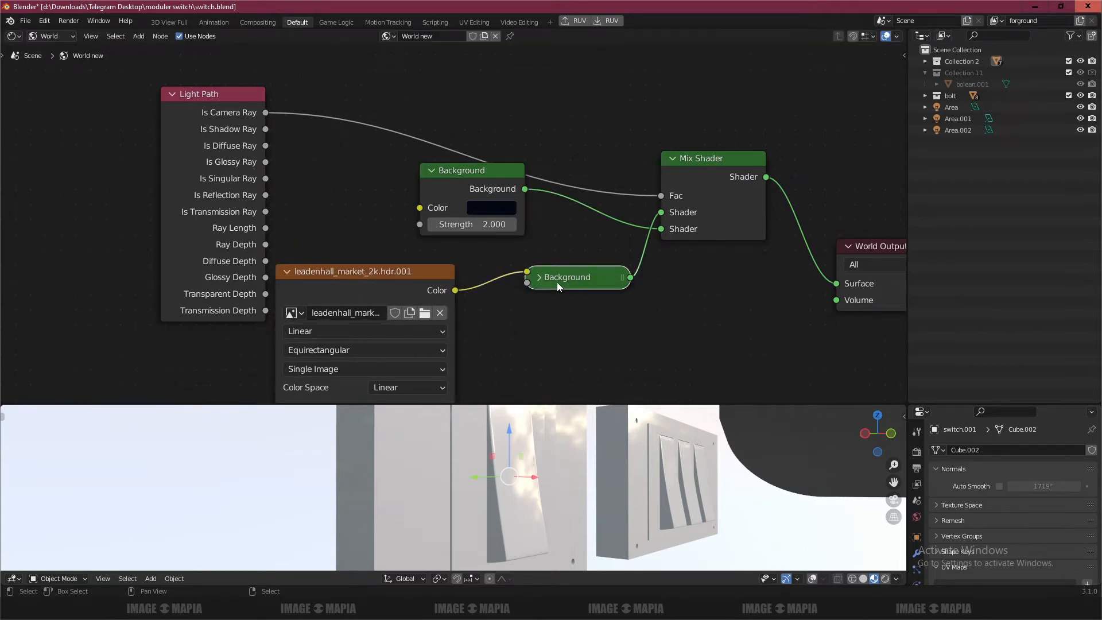
pyautogui.press('h')
pyautogui.moveTo(478, 173)
pyautogui.mouseDown()
pyautogui.moveTo(566, 109)
pyautogui.moveTo(510, 180)
pyautogui.moveTo(473, 186)
pyautogui.mouseUp()
pyautogui.click(201, 99)
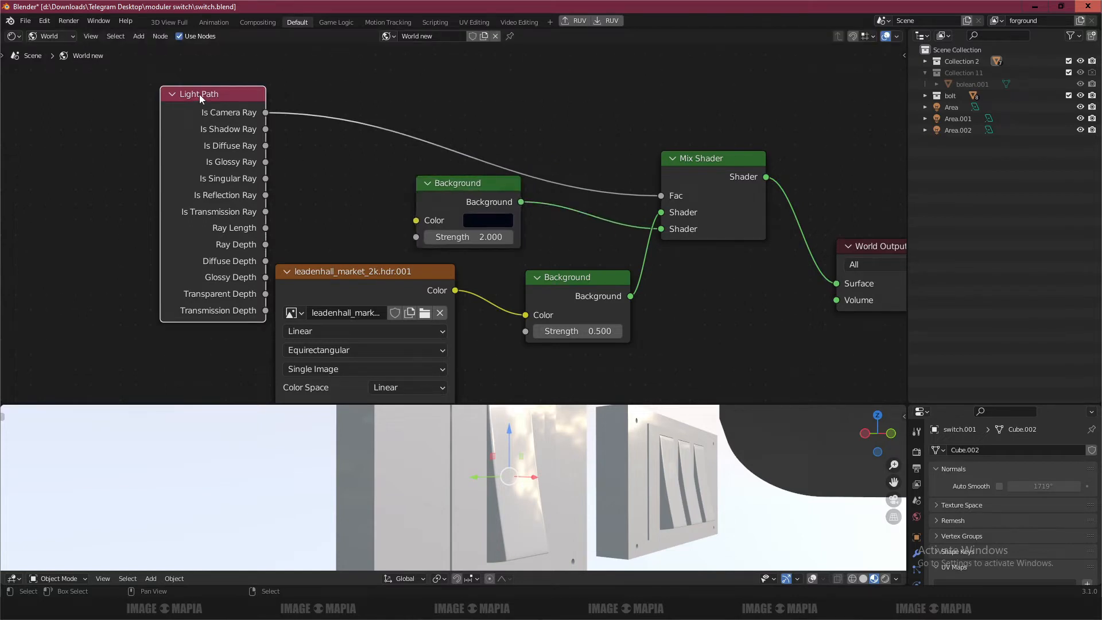
pyautogui.moveTo(201, 99); pyautogui.dragTo(187, 71)
pyautogui.click(579, 282)
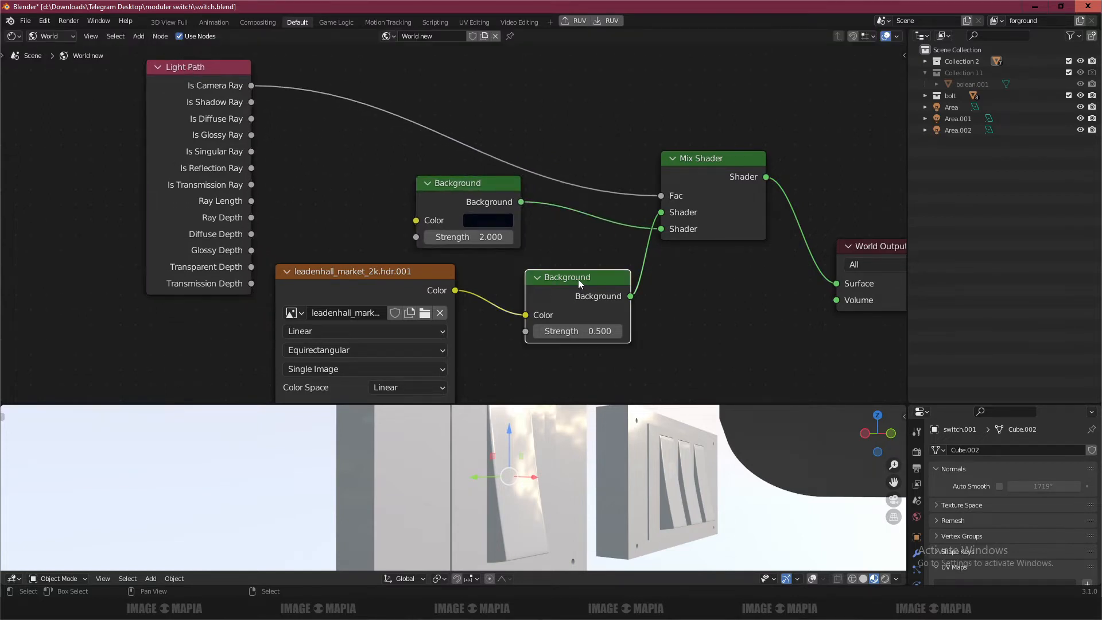
pyautogui.moveTo(580, 282); pyautogui.dragTo(557, 277)
# - Switch the node editor to object shaders and frame the selected switch's plastic material nodes
pyautogui.click(50, 36)
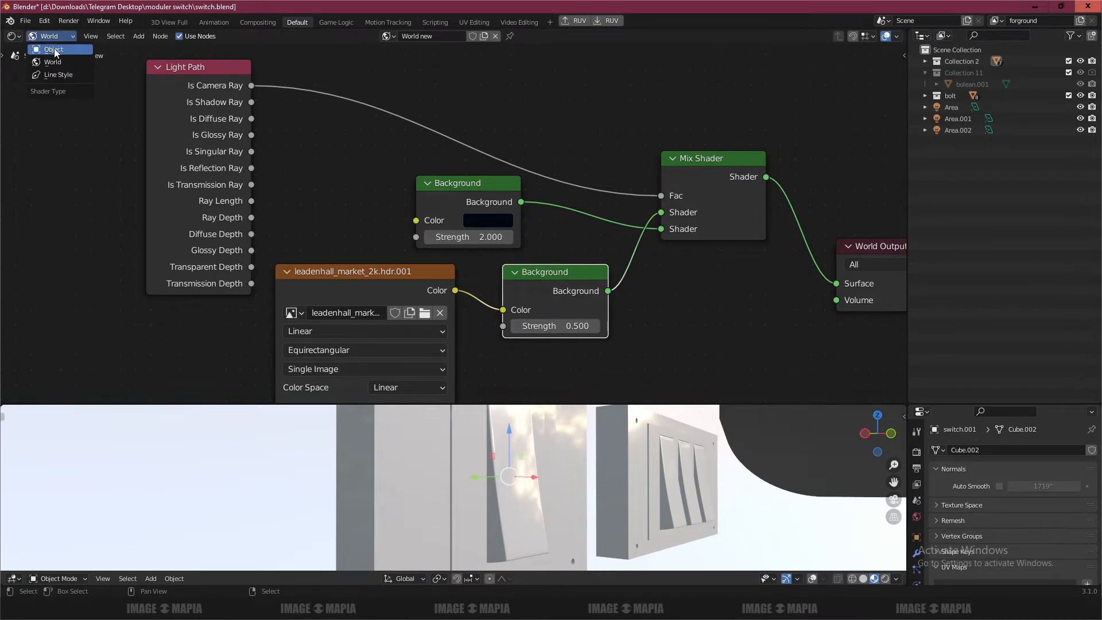
pyautogui.click(55, 51)
pyautogui.scroll(2, 388, 265)
pyautogui.moveTo(376, 262); pyautogui.dragTo(433, 242, button='middle')
pyautogui.scroll(-2, 503, 258)
pyautogui.scroll(-2, 453, 246)
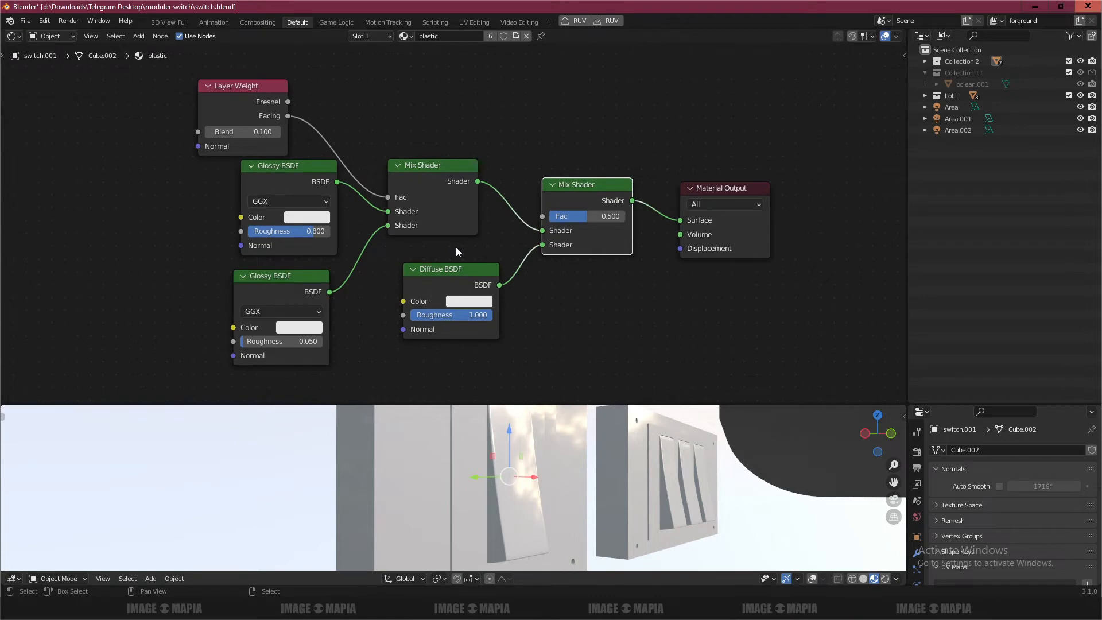
# - Check the material nodes of the ground, the three-switch board and the single-switch outer board
pyautogui.moveTo(570, 470); pyautogui.dragTo(576, 466, button='middle')
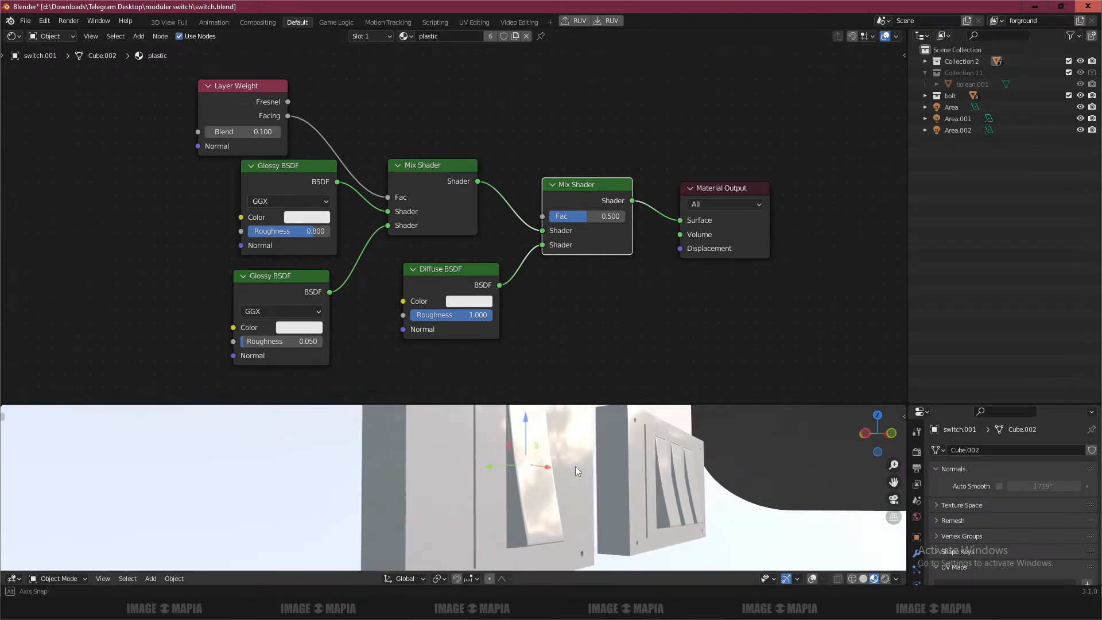
pyautogui.click(744, 521)
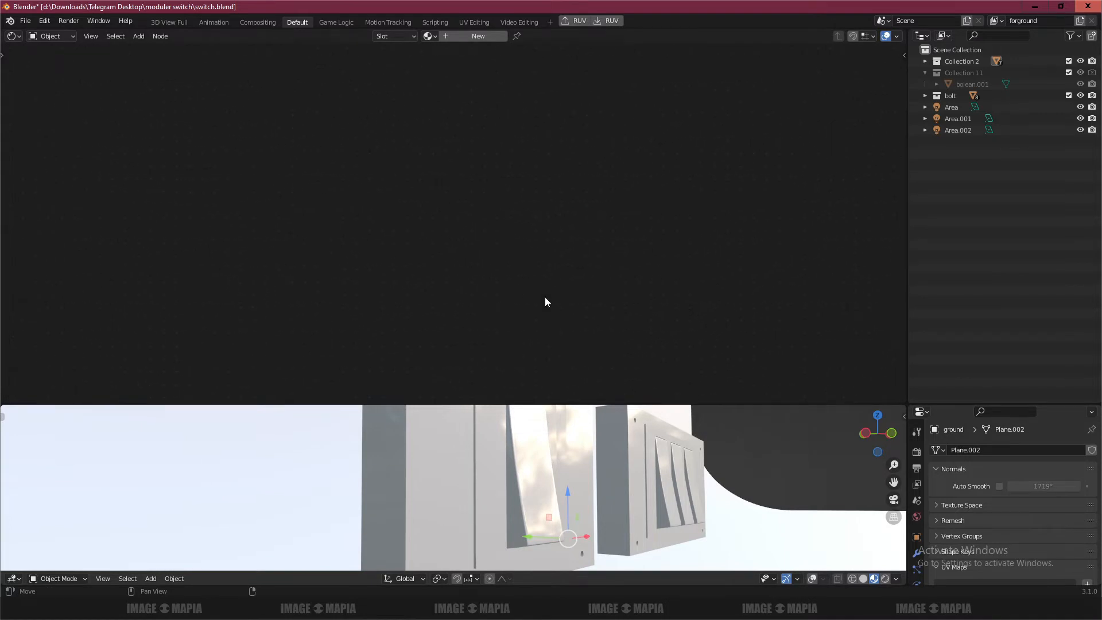
pyautogui.click(633, 455)
pyautogui.moveTo(460, 468); pyautogui.dragTo(442, 478, button='middle')
pyautogui.click(354, 455)
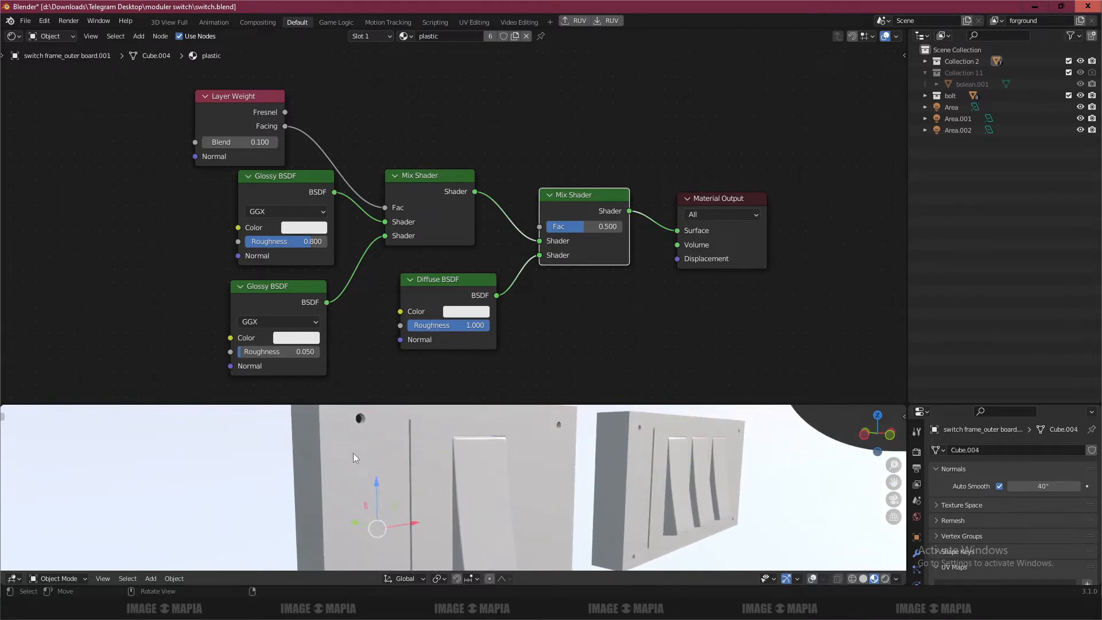
# - Hide the single-switch outer board and display the steel material nodes of its exposed upper bolt
pyautogui.press('h')
pyautogui.click(357, 421)
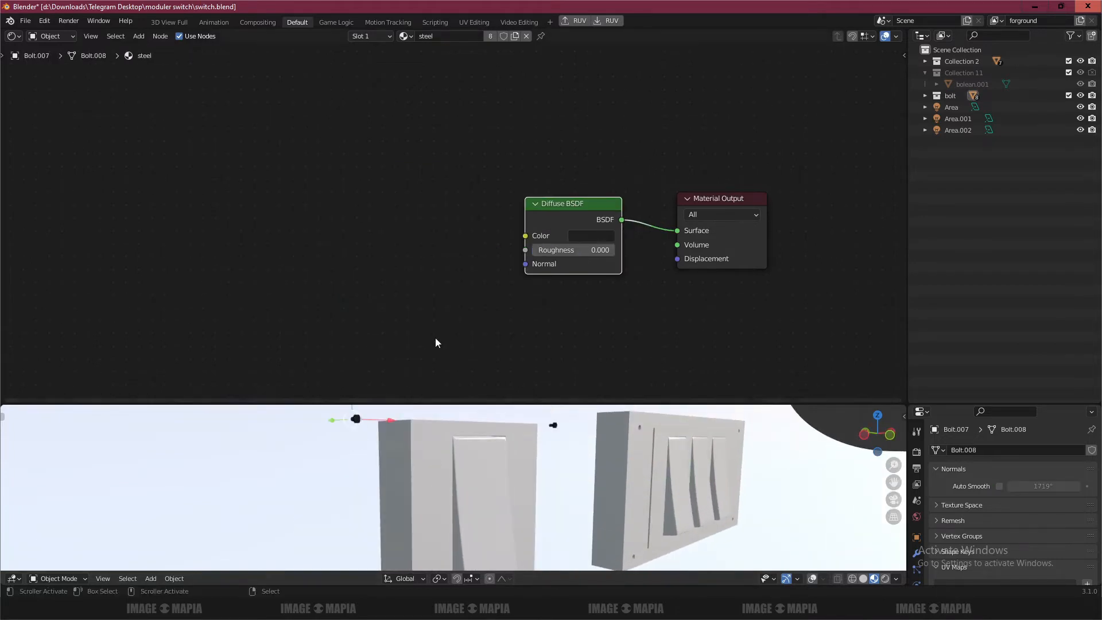
pyautogui.moveTo(564, 274); pyautogui.dragTo(450, 309, button='middle')
pyautogui.scroll(6, 451, 308)
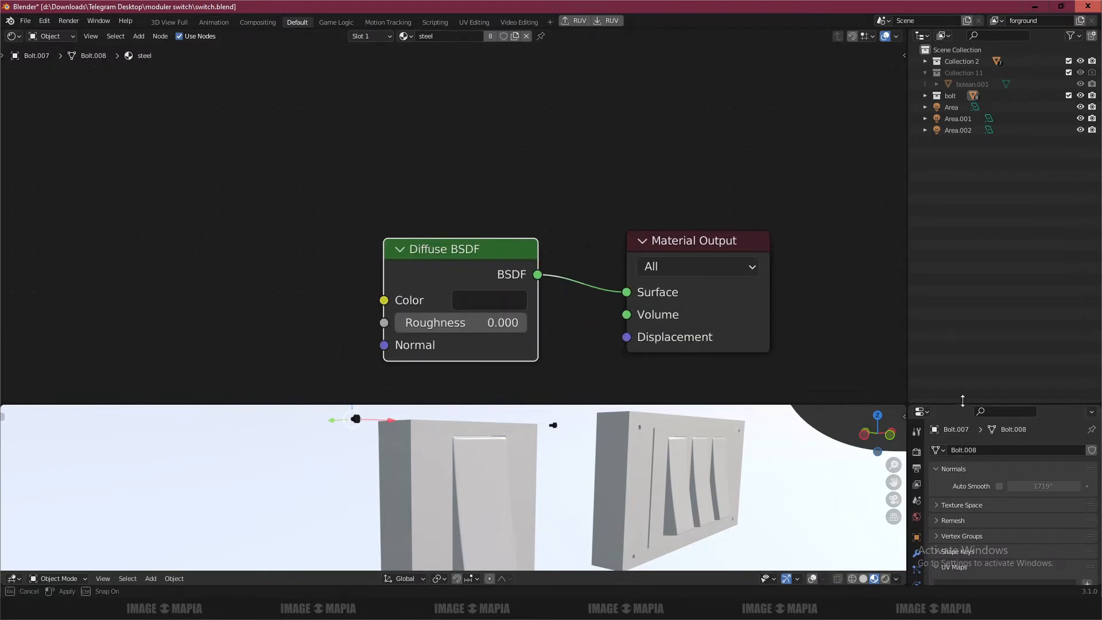
# - Enlarge the viewport and properties area, and show the material settings of the three-switch outer board and the exposed bolt
pyautogui.moveTo(967, 405); pyautogui.dragTo(884, 274)
pyautogui.click(631, 393)
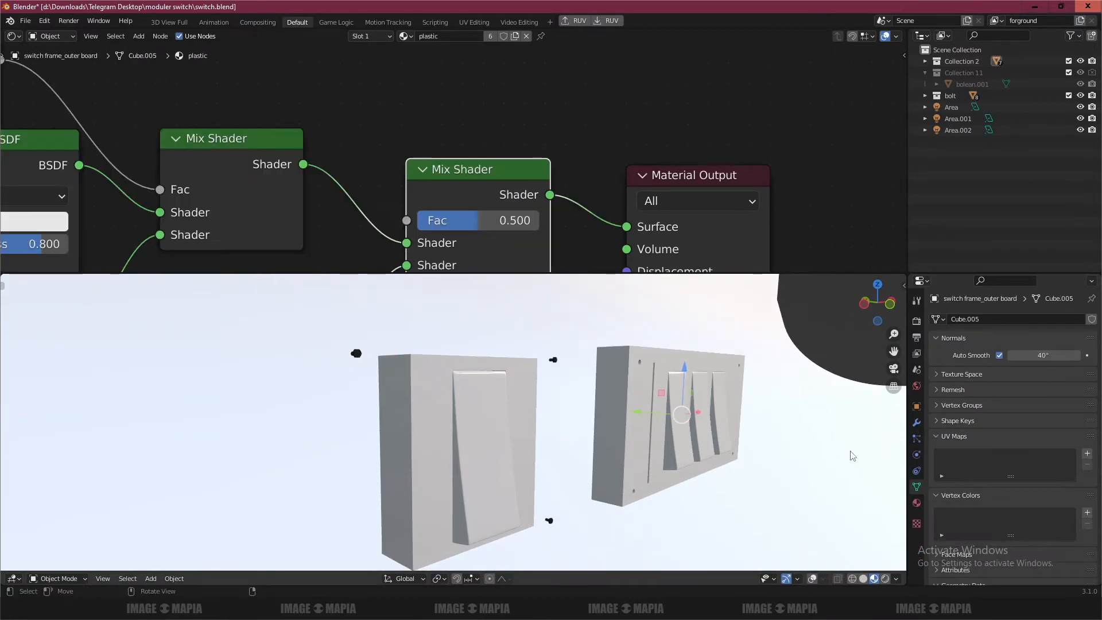
pyautogui.click(917, 503)
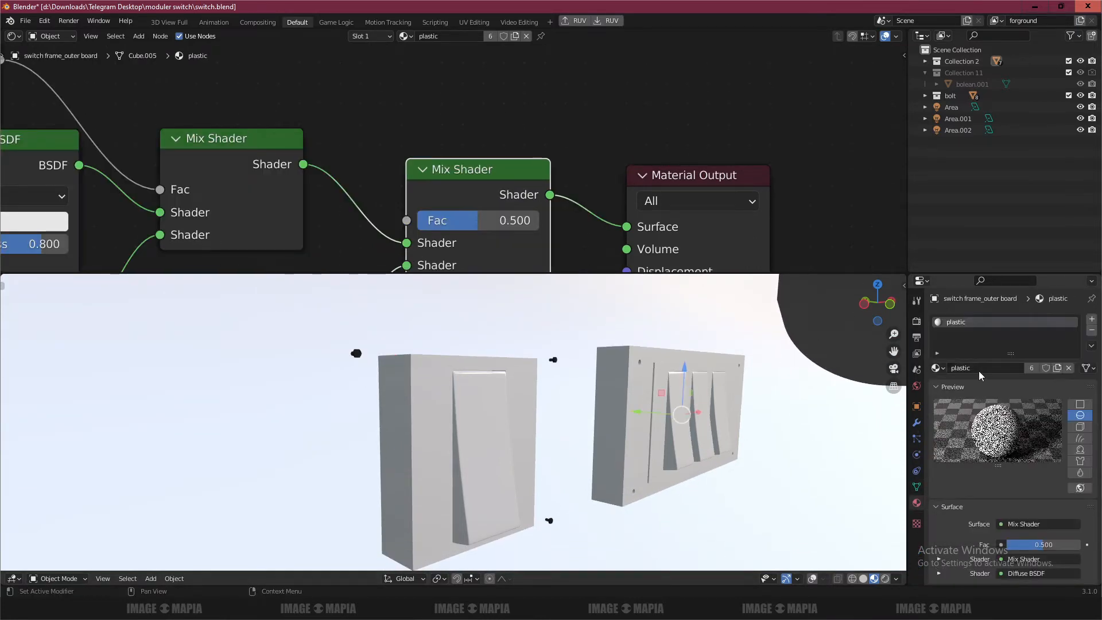
pyautogui.click(356, 353)
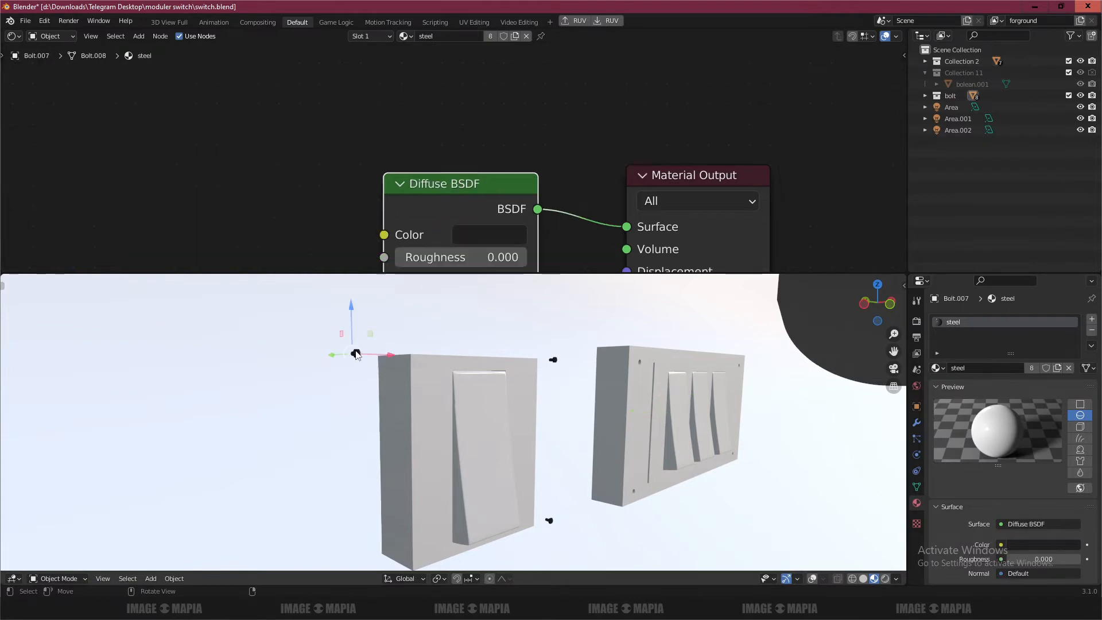
# - Rename the selected bolt's material as BLACK steel and unhide the single-switch outer board
pyautogui.click(971, 368)
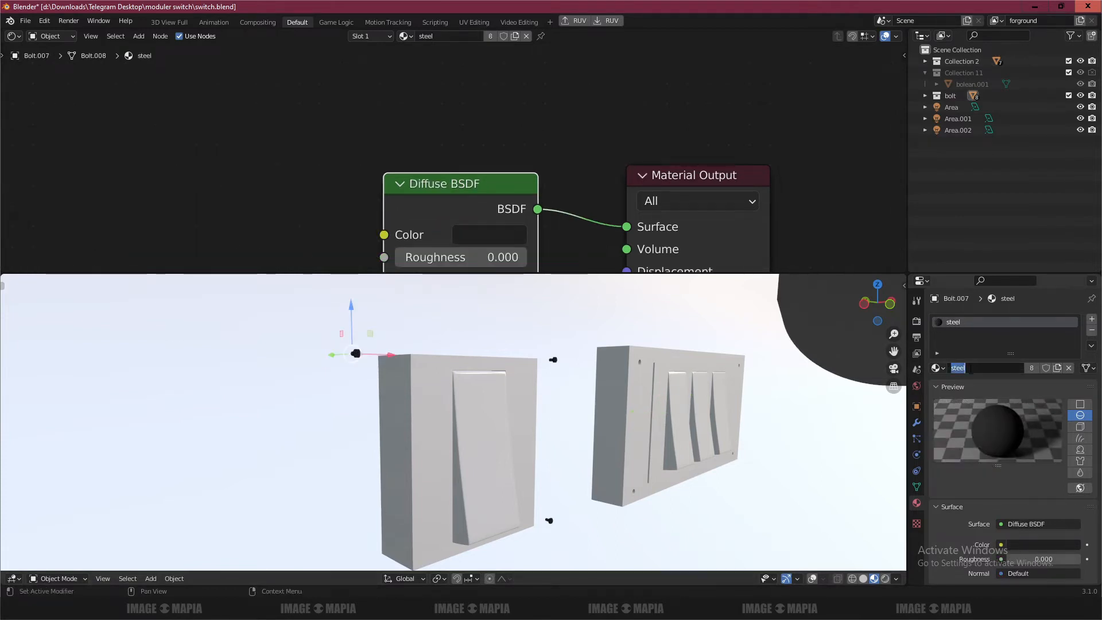
pyautogui.press('Home')
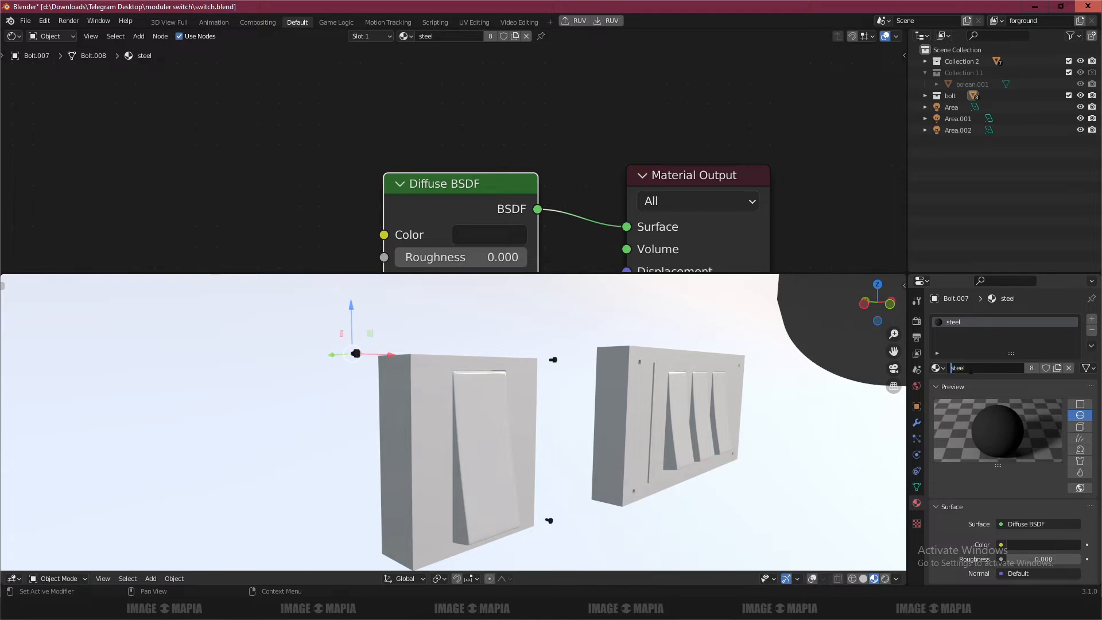
pyautogui.write('BLACK')
pyautogui.press('Return')
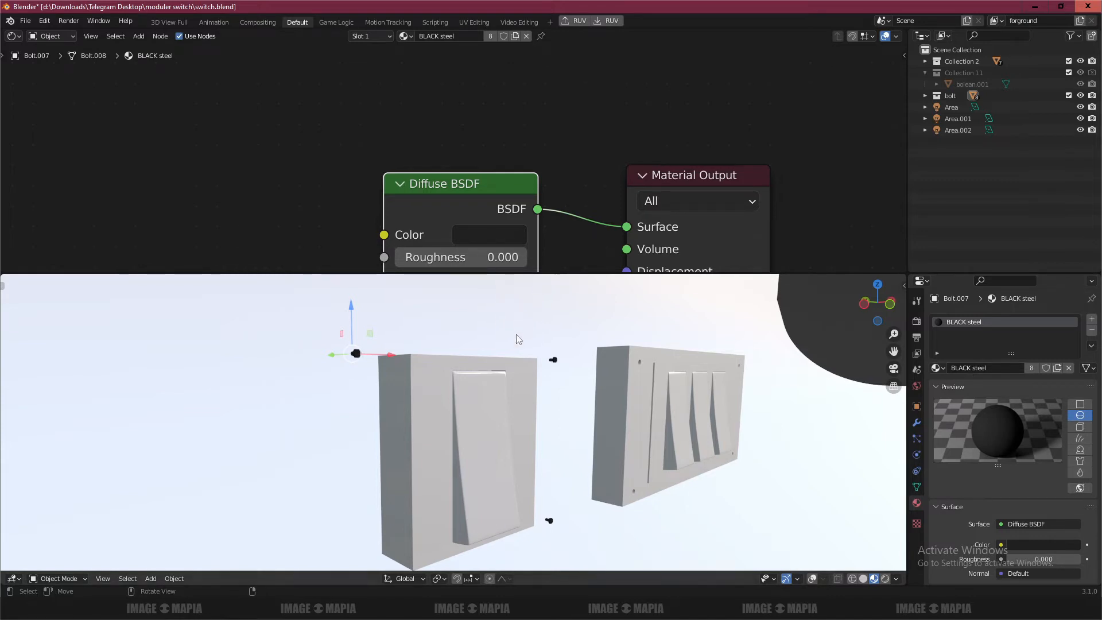
pyautogui.hotkey('alt', 'h')
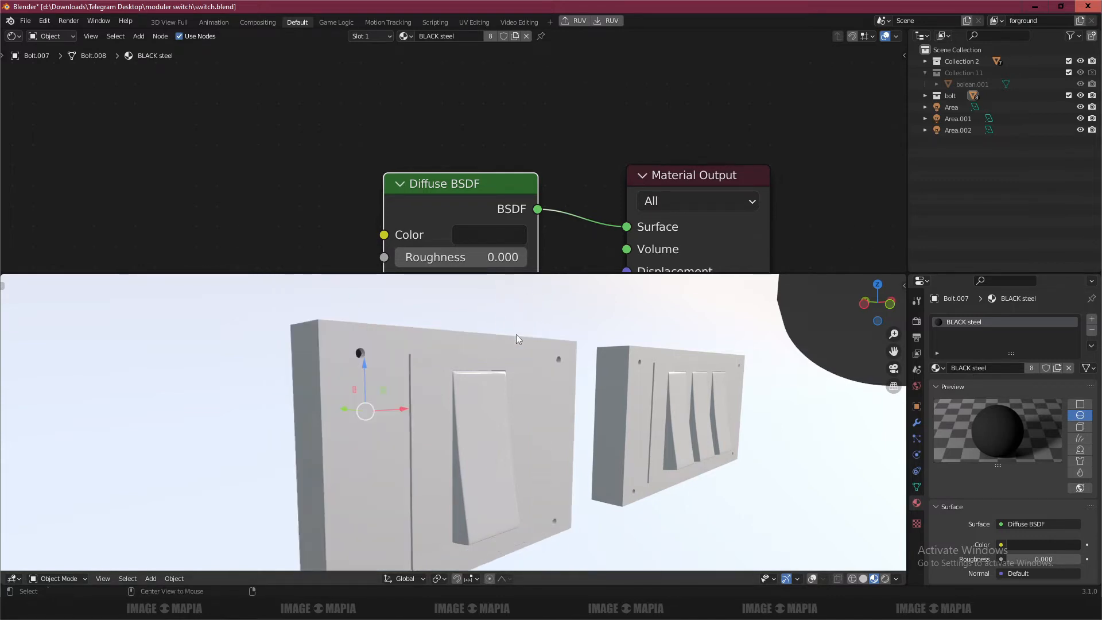
# - Expand Collection 2 and check the material settings of the single-switch frame, the ground and the three-part switch
pyautogui.click(525, 368)
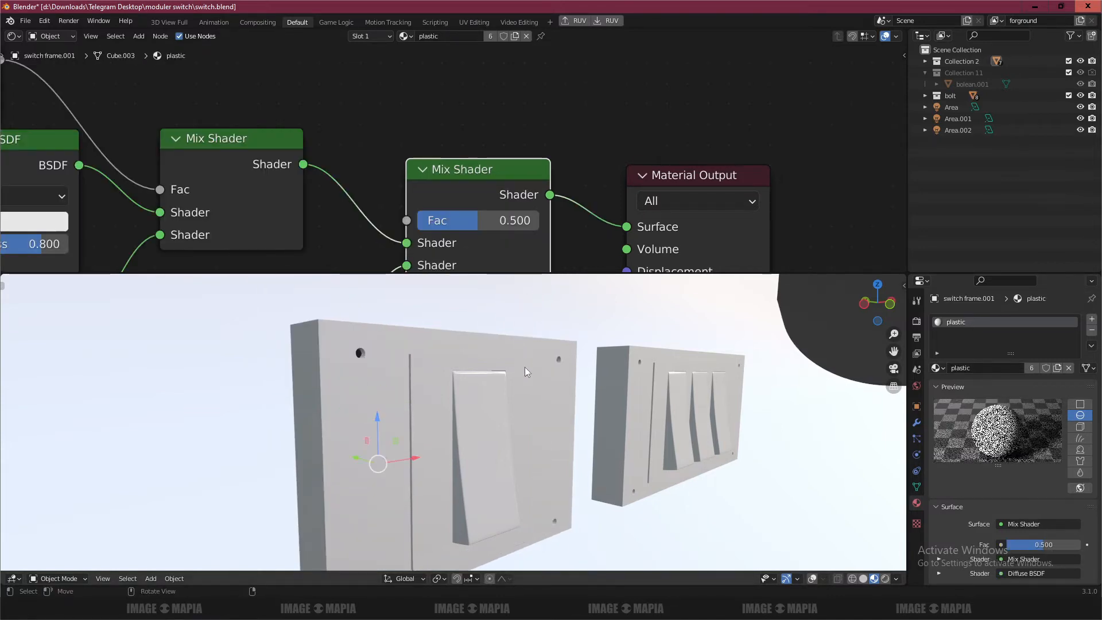
pyautogui.click(925, 62)
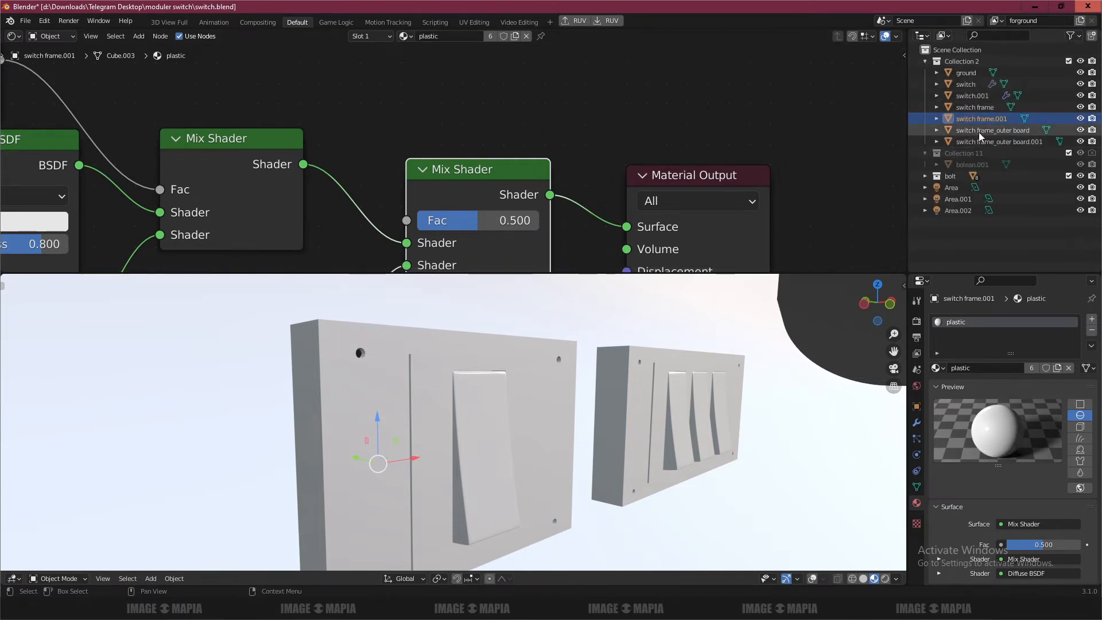
pyautogui.click(969, 73)
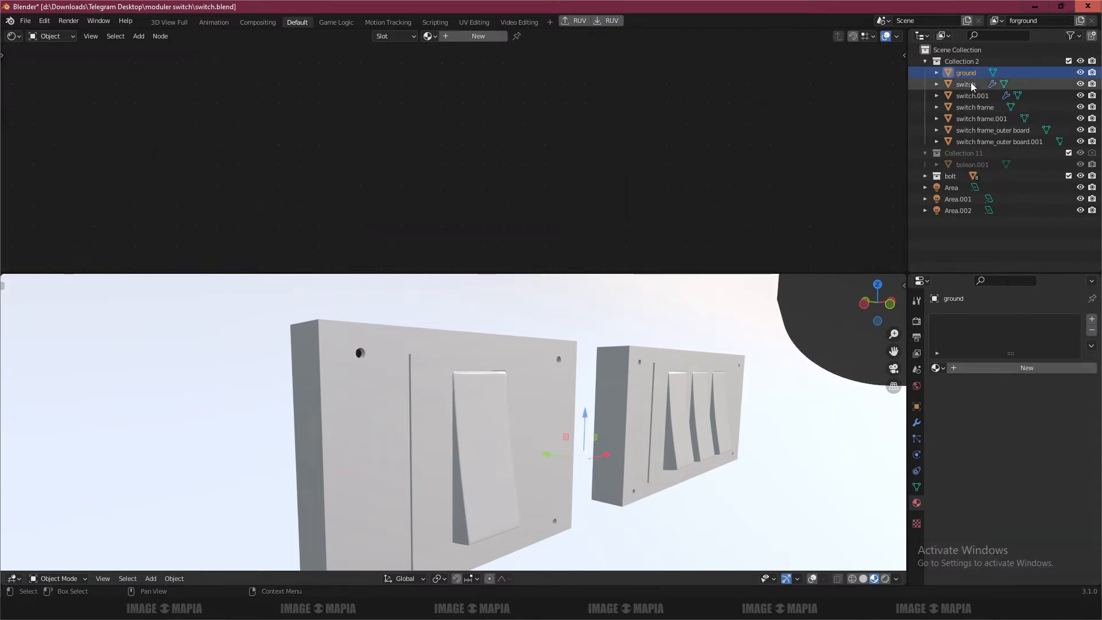
pyautogui.click(970, 85)
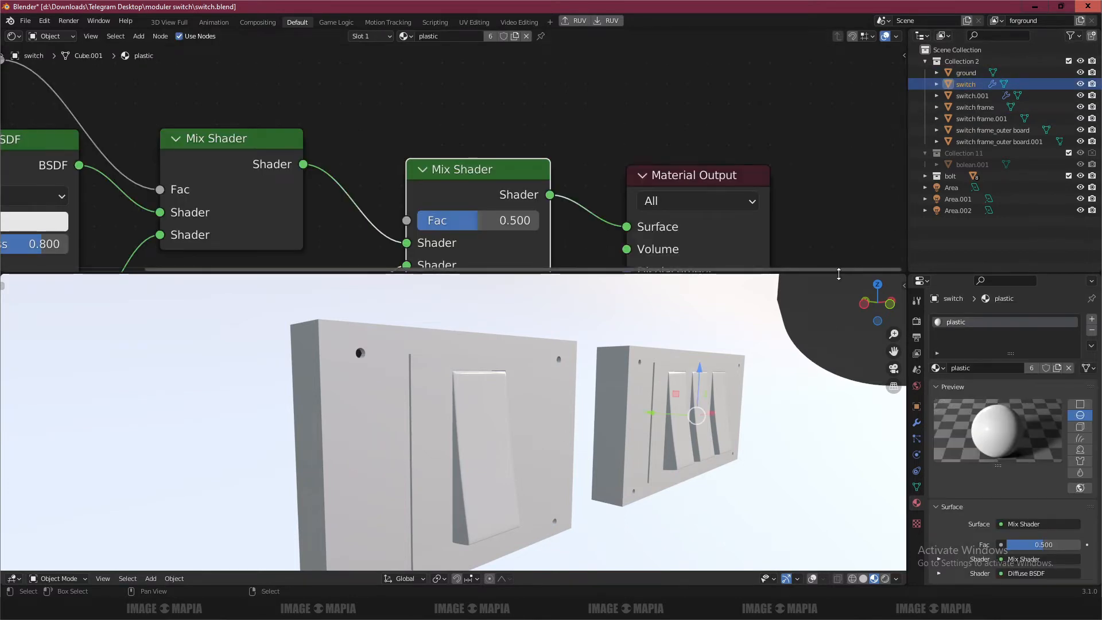
# - Widen the outliner and properties area, give the viewport more height, and set it to solid shading
pyautogui.moveTo(849, 272); pyautogui.dragTo(849, 324)
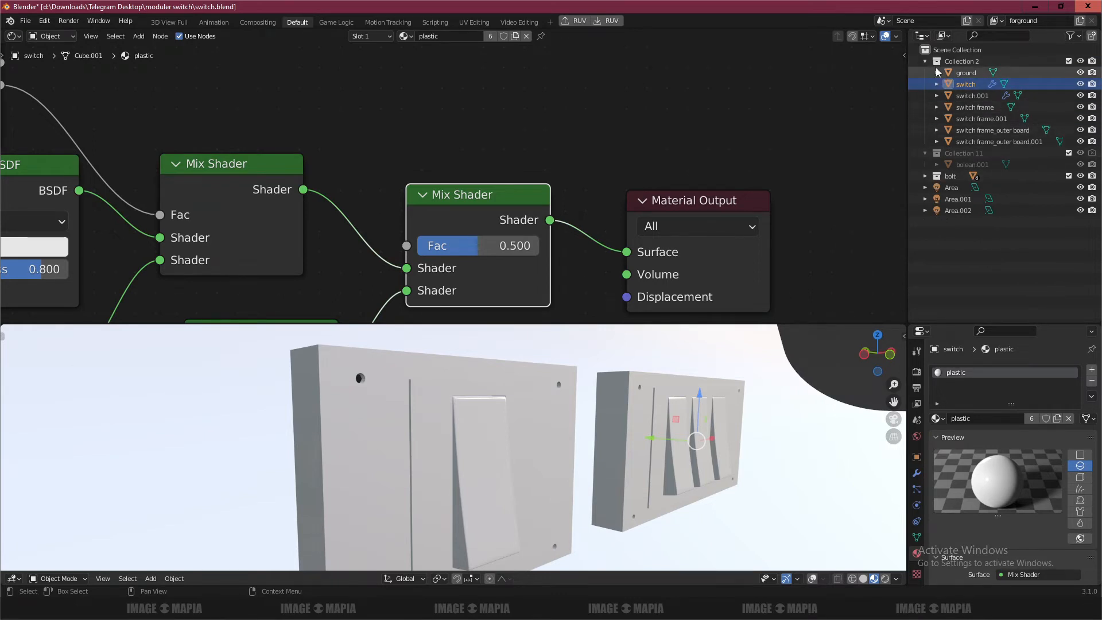
pyautogui.moveTo(906, 65); pyautogui.dragTo(677, 65)
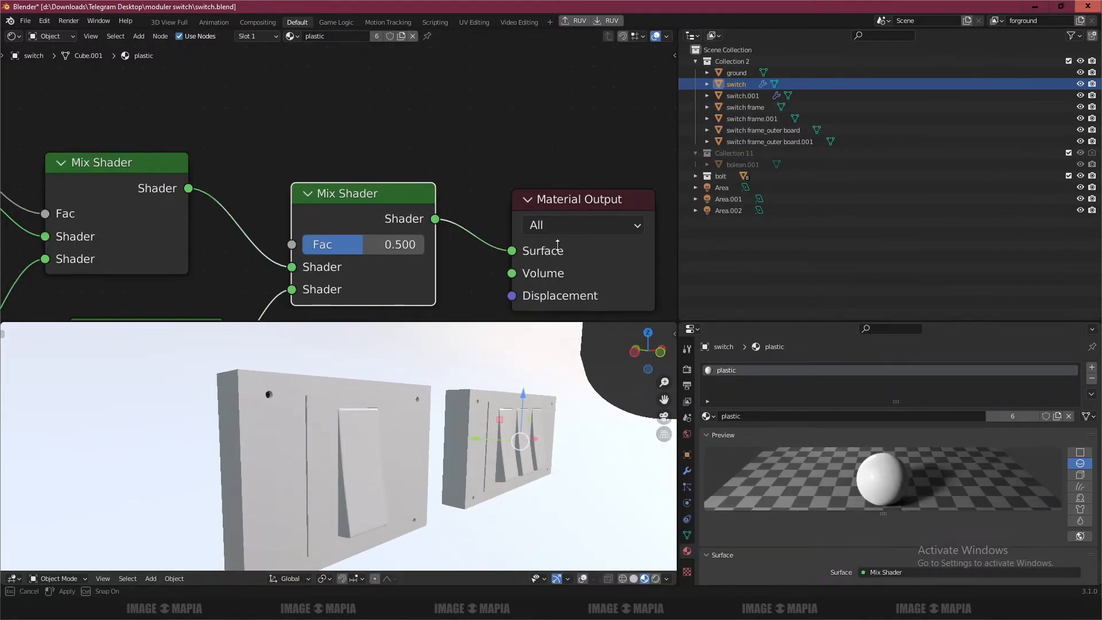
pyautogui.moveTo(551, 322); pyautogui.dragTo(550, 197)
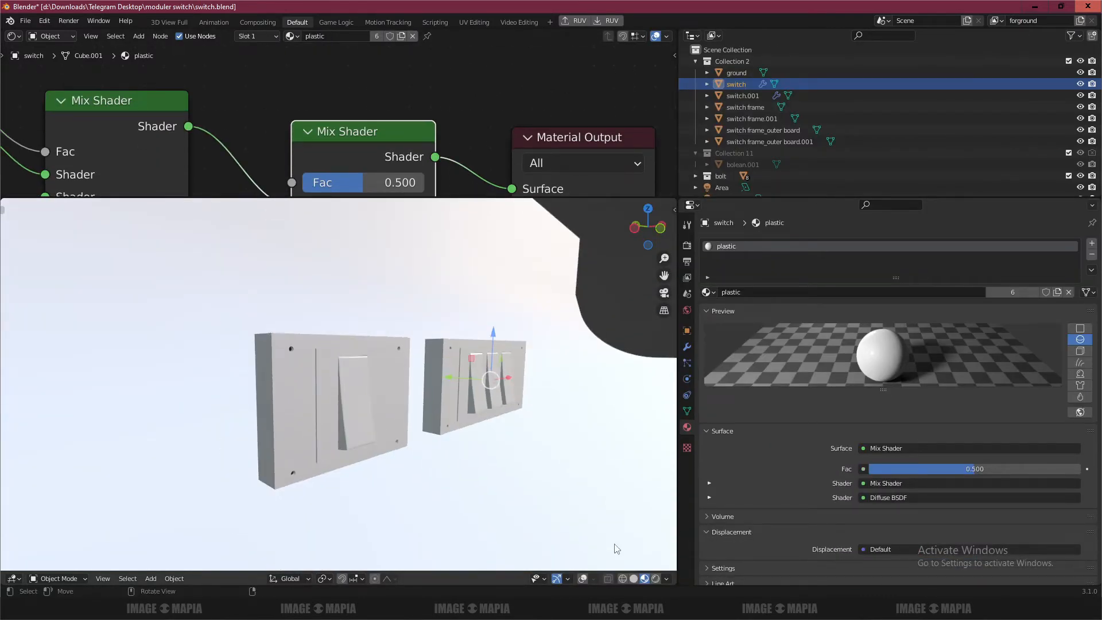
pyautogui.click(634, 579)
pyautogui.moveTo(452, 424)
pyautogui.mouseDown(button='middle')
pyautogui.moveTo(420, 410)
pyautogui.moveTo(440, 357)
pyautogui.mouseUp(button='middle')
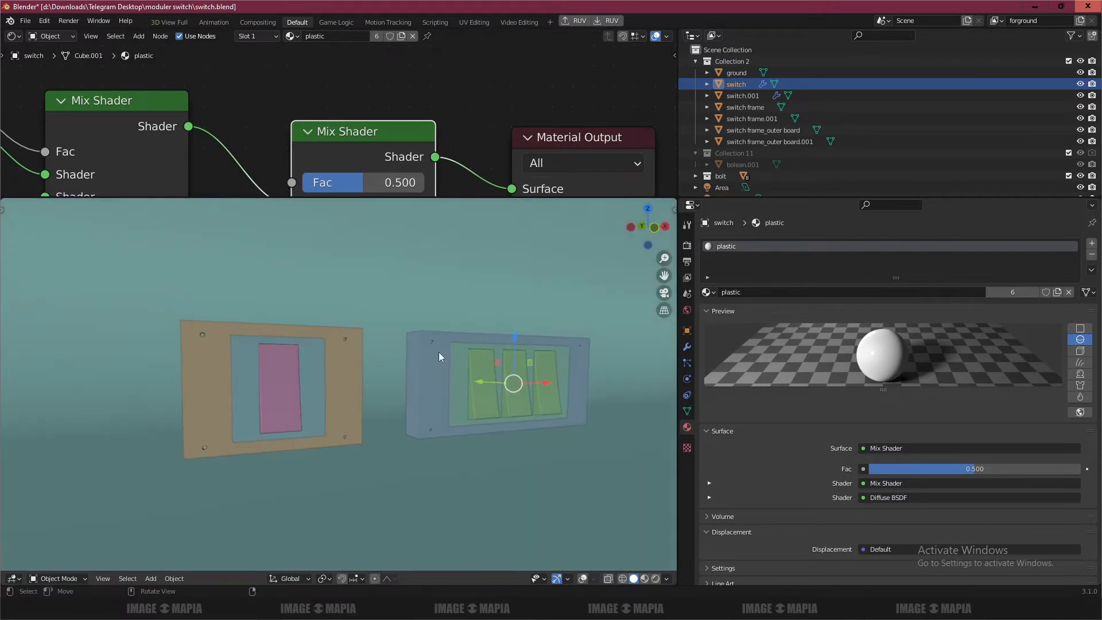
# - Turn on the viewport overlays and select in turn the three-switch outer board, the single switch and its inner frame
pyautogui.click(441, 357)
pyautogui.click(582, 579)
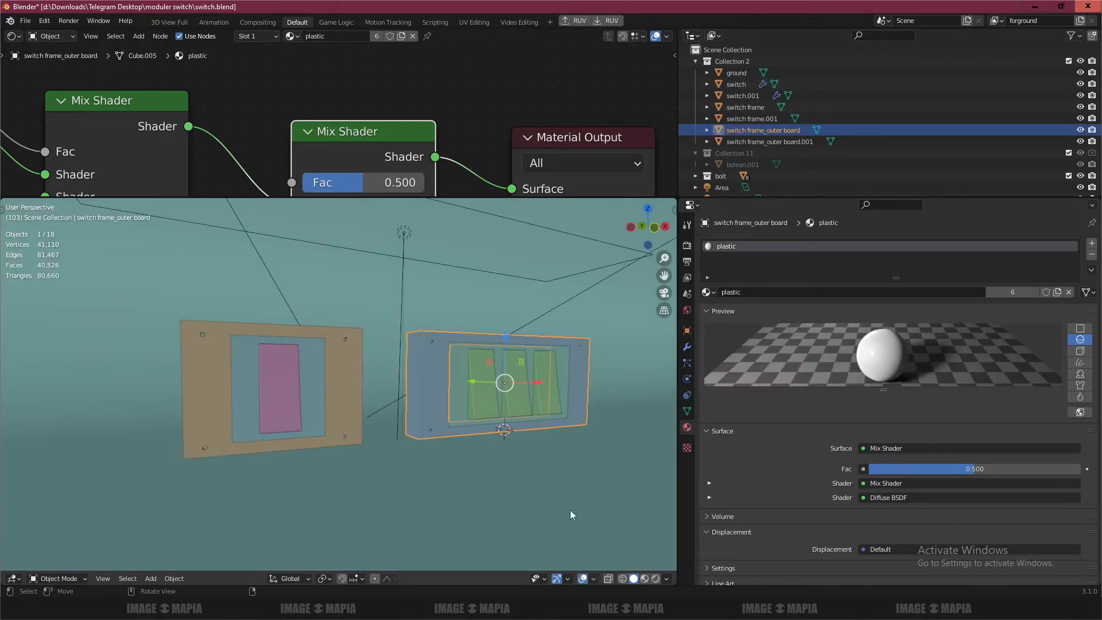
pyautogui.moveTo(520, 445); pyautogui.dragTo(539, 413, button='middle')
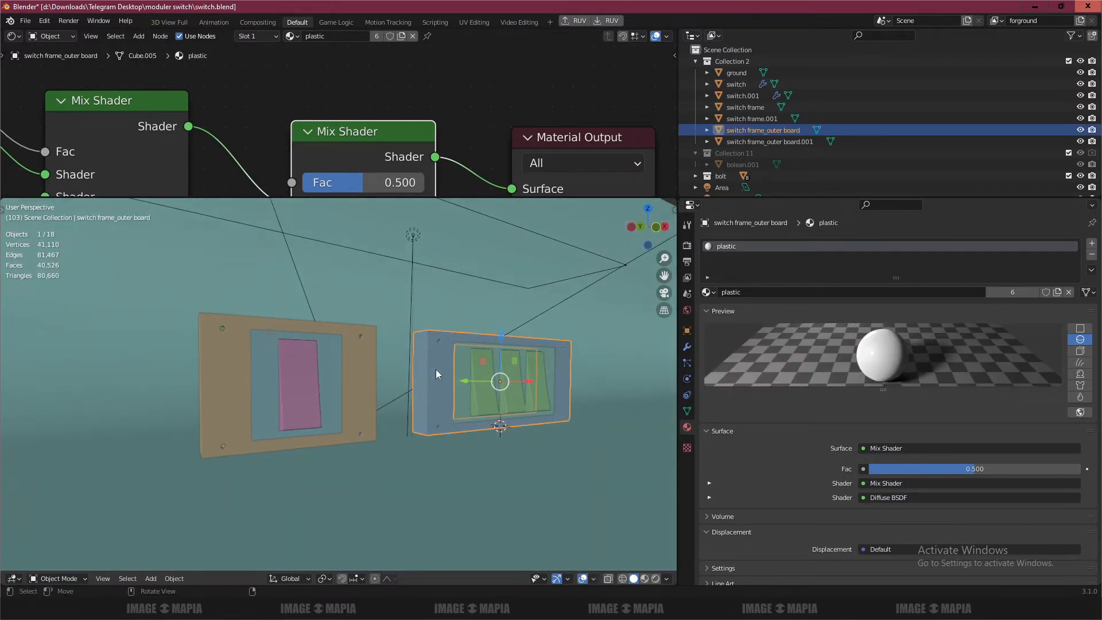
pyautogui.click(480, 374)
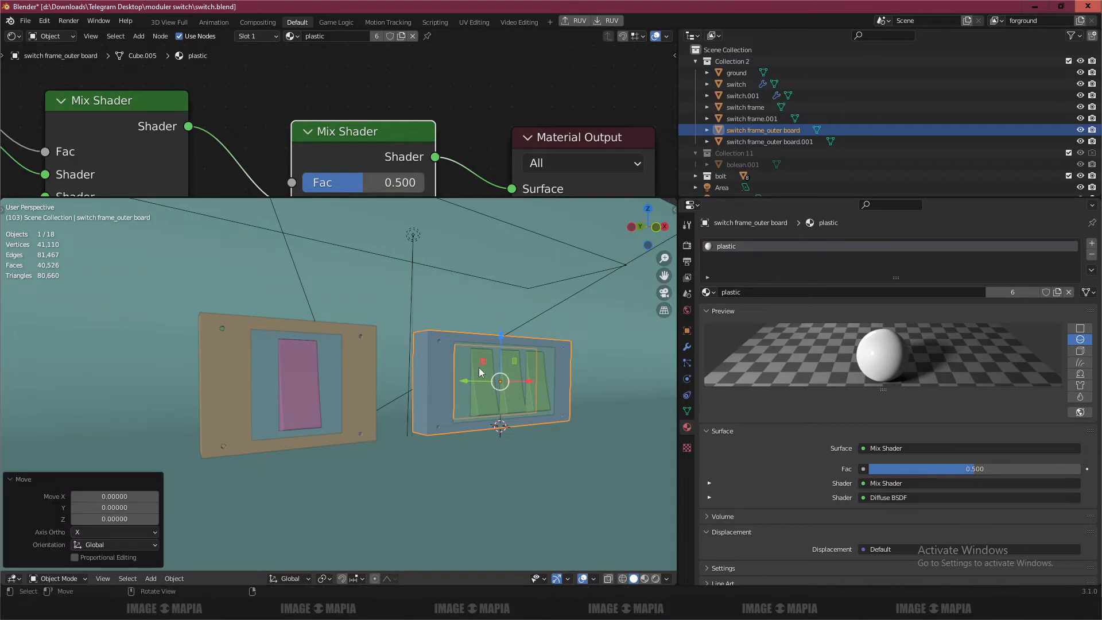
pyautogui.click(299, 379)
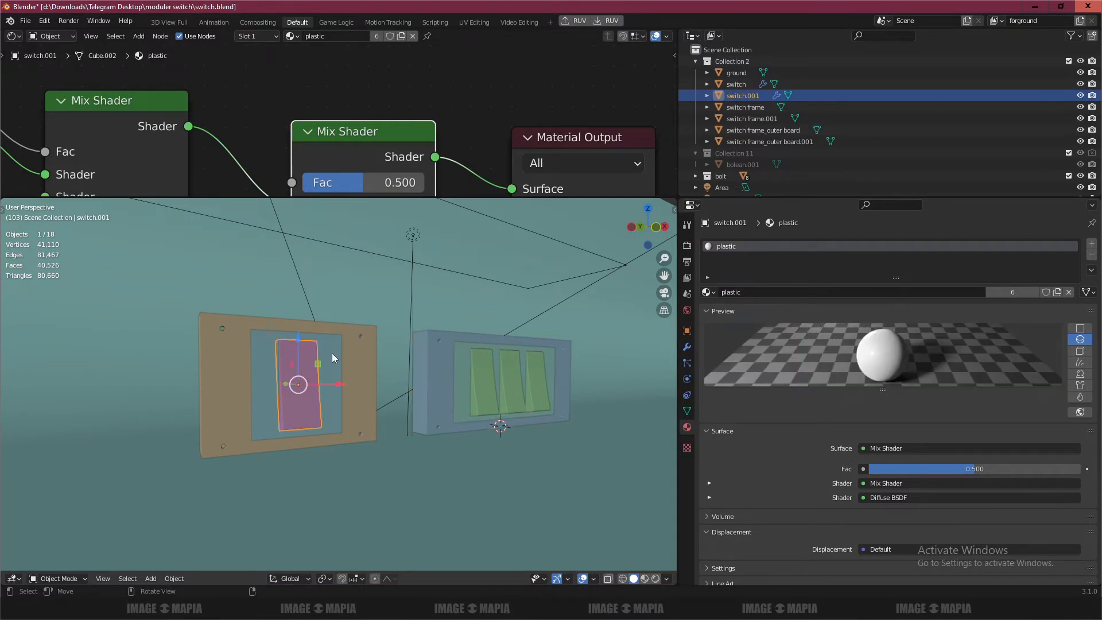
pyautogui.click(332, 353)
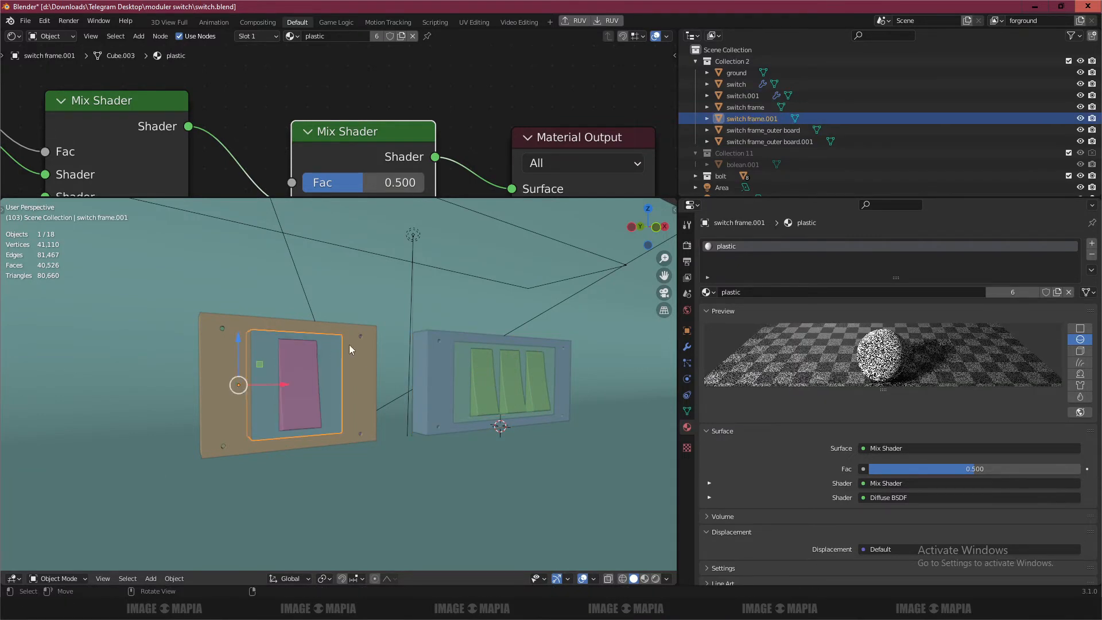
# - Collapse Collection 2, expand the bolt collection and select the objects Bolt through Bolt.004
pyautogui.click(696, 61)
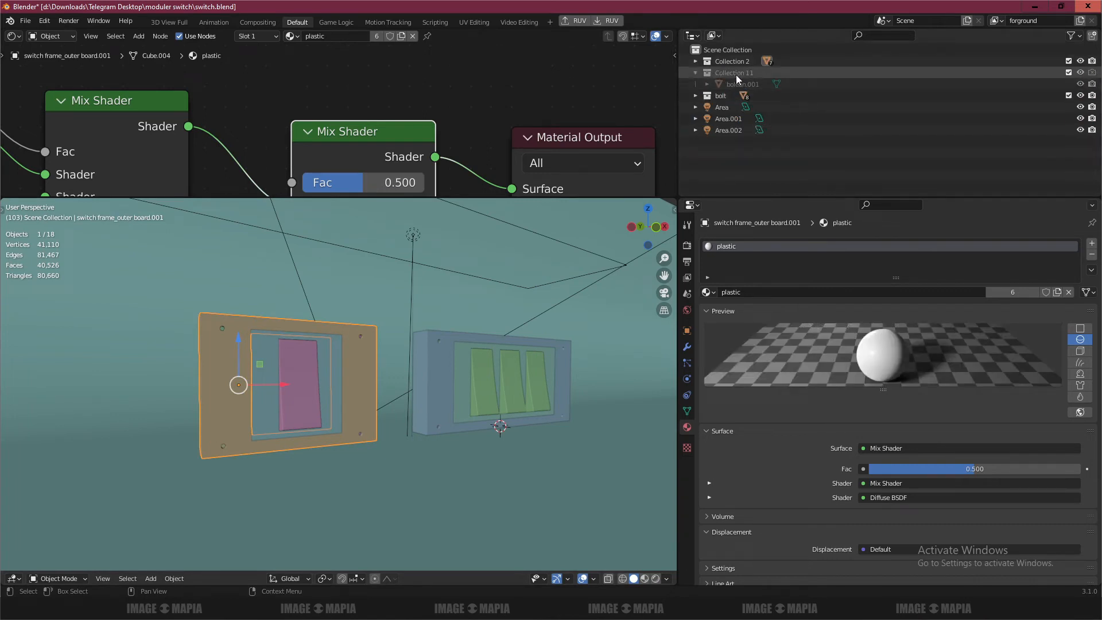
pyautogui.click(695, 96)
pyautogui.click(733, 108)
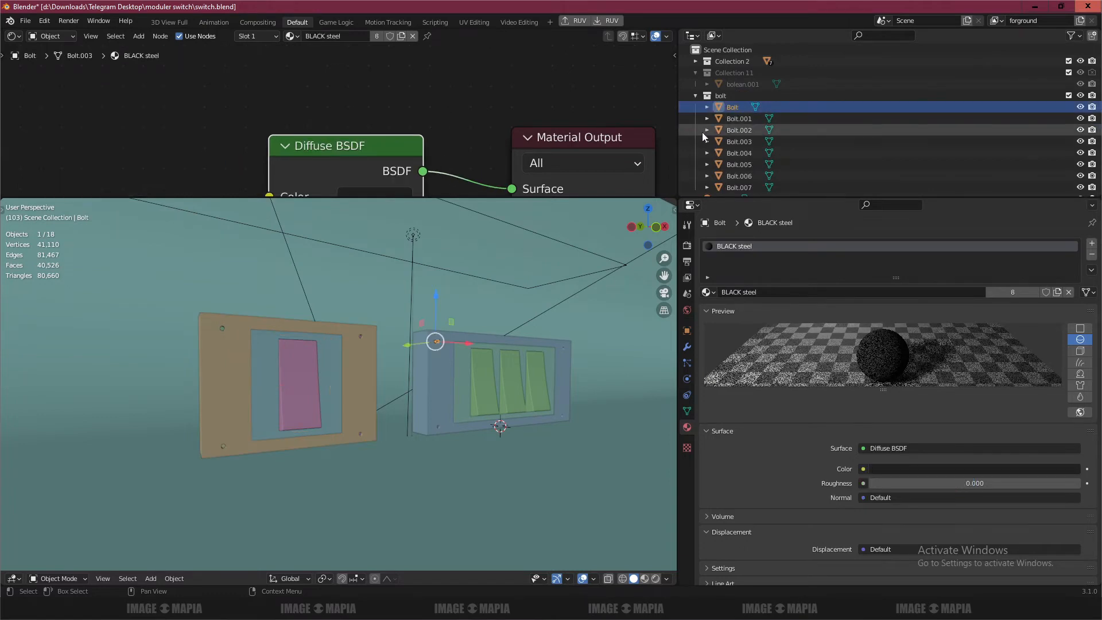
pyautogui.keyDown('shift'); pyautogui.click(736, 119); pyautogui.keyUp('shift')
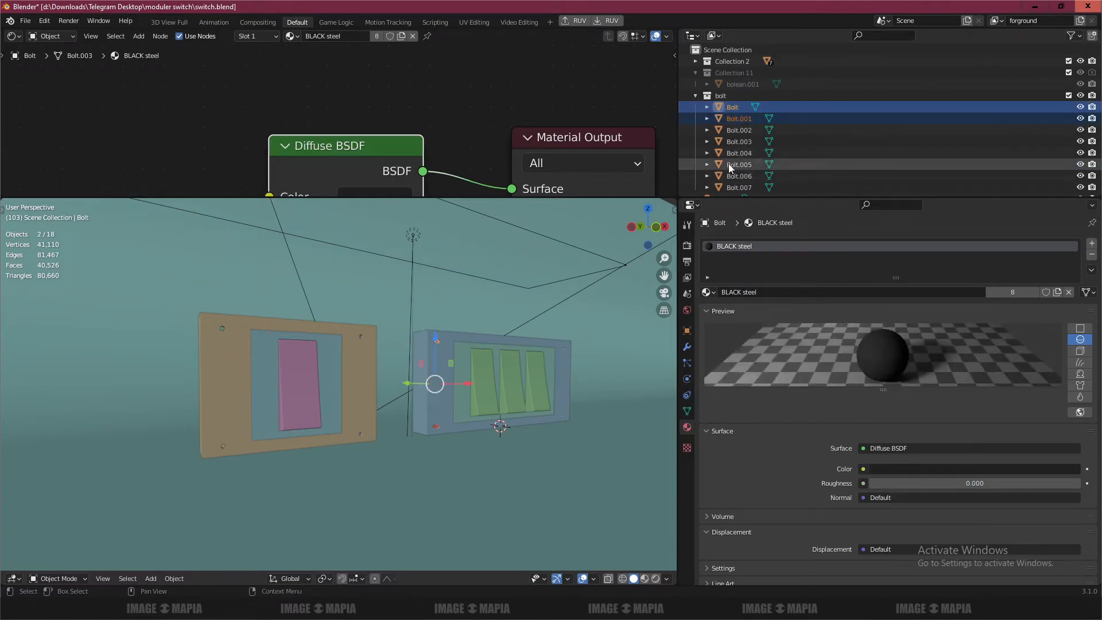
pyautogui.keyDown('shift'); pyautogui.click(735, 129); pyautogui.keyUp('shift')
pyautogui.keyDown('shift'); pyautogui.click(739, 140); pyautogui.keyUp('shift')
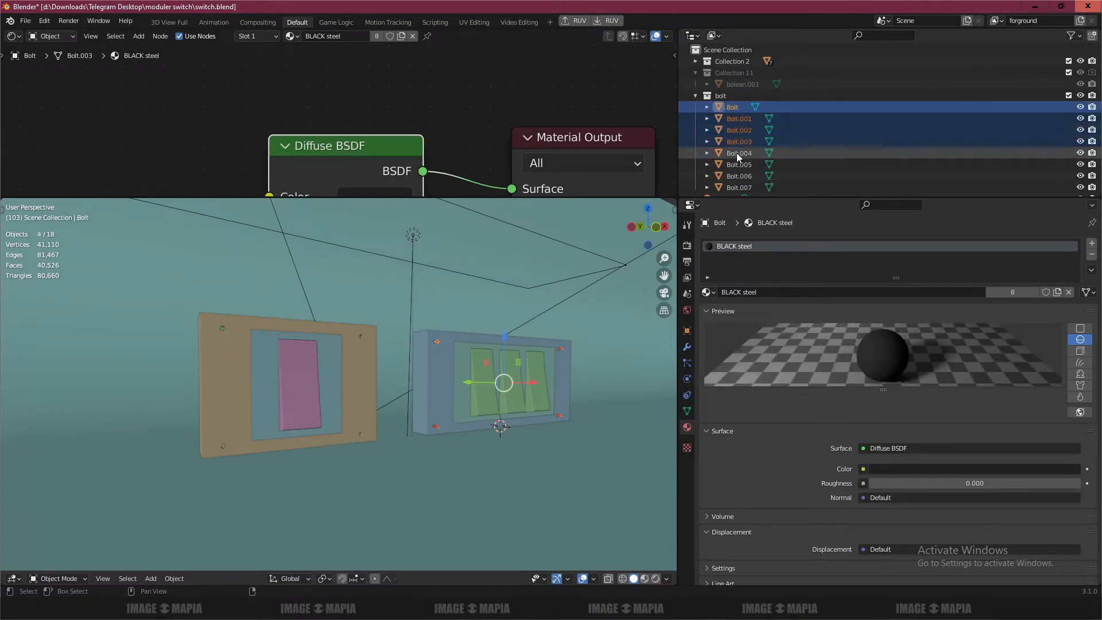
pyautogui.keyDown('shift'); pyautogui.click(736, 153); pyautogui.keyUp('shift')
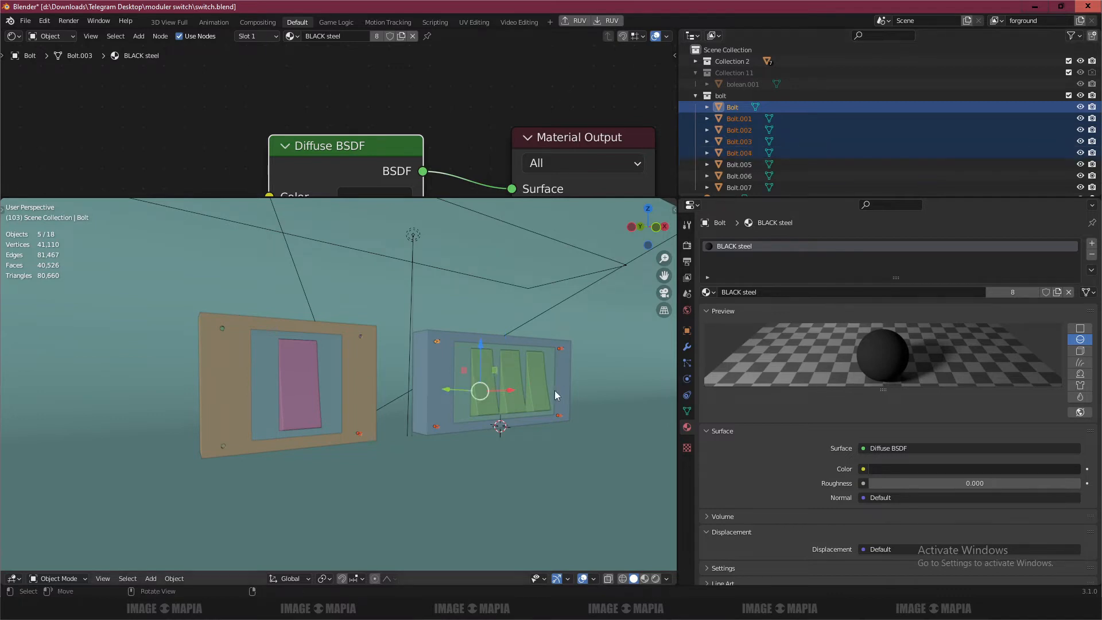
pyautogui.press('g')
pyautogui.click(577, 357)
pyautogui.scroll(8, 461, 368)
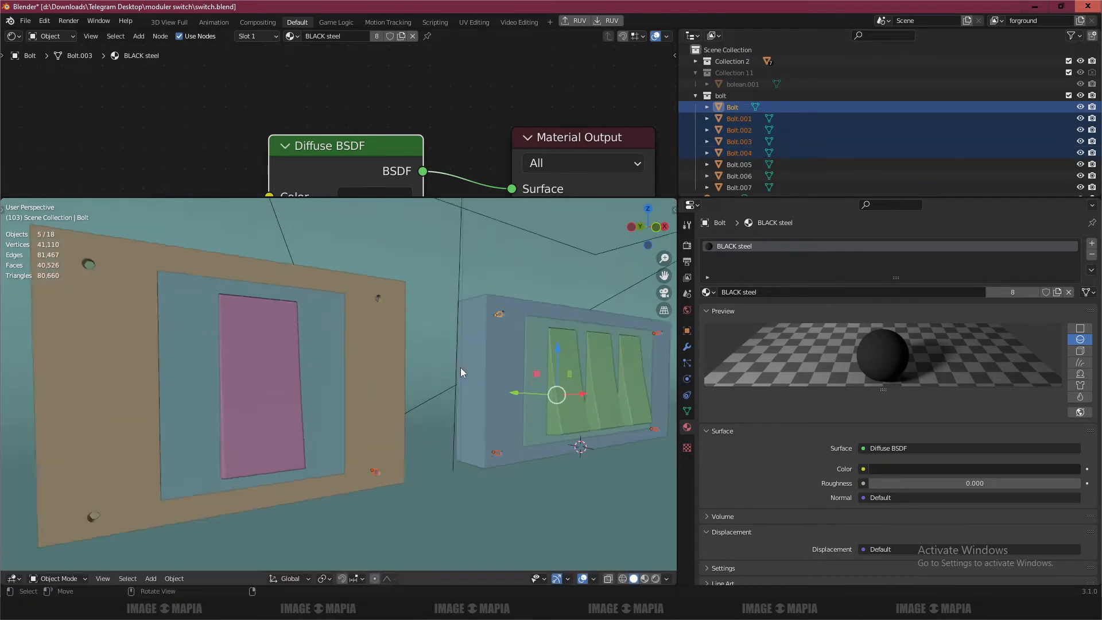
pyautogui.scroll(-8, 463, 367)
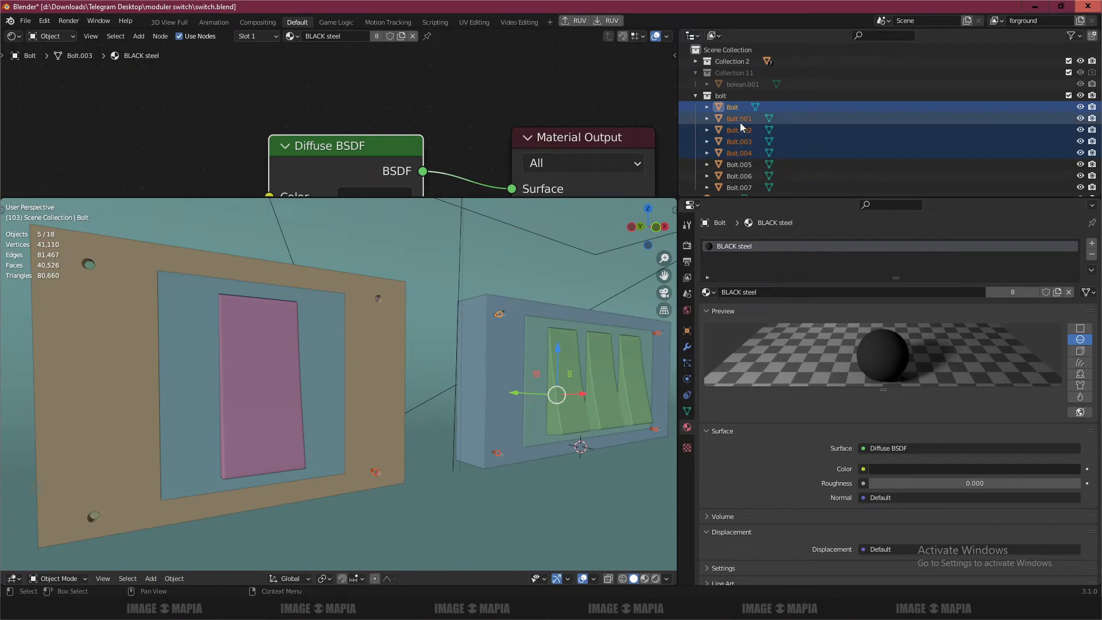
# - Select every bolt in the bolt collection, from Bolt through Bolt.007
pyautogui.click(723, 98)
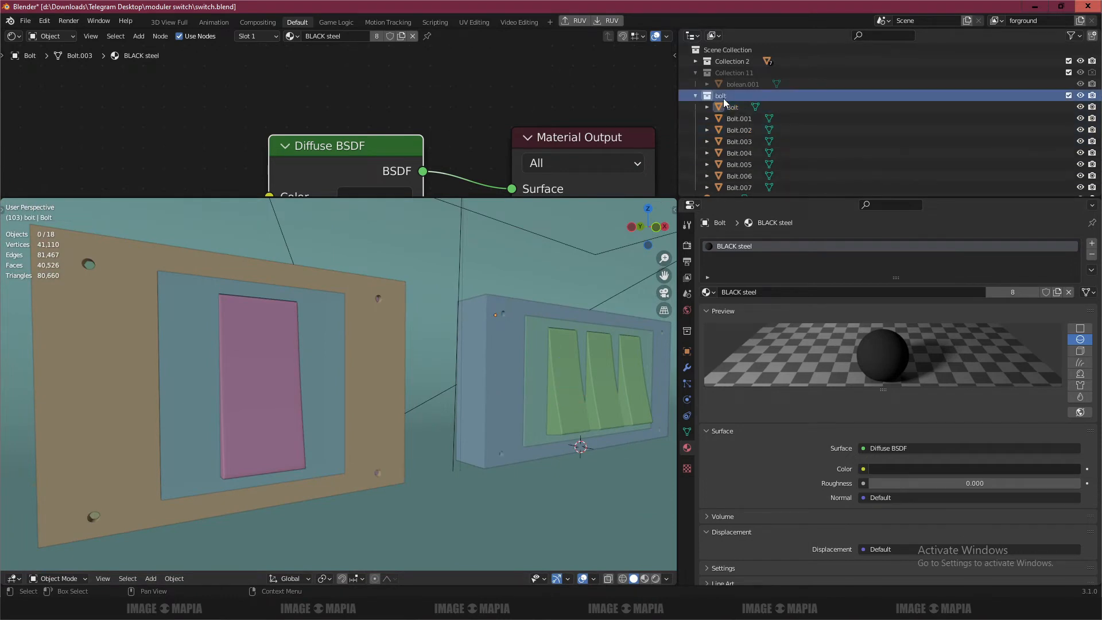
pyautogui.doubleClick(725, 98)
pyautogui.press('Escape')
pyautogui.click(731, 109)
pyautogui.scroll(-2, 741, 144)
pyautogui.keyDown('shift'); pyautogui.click(738, 153); pyautogui.keyUp('shift')
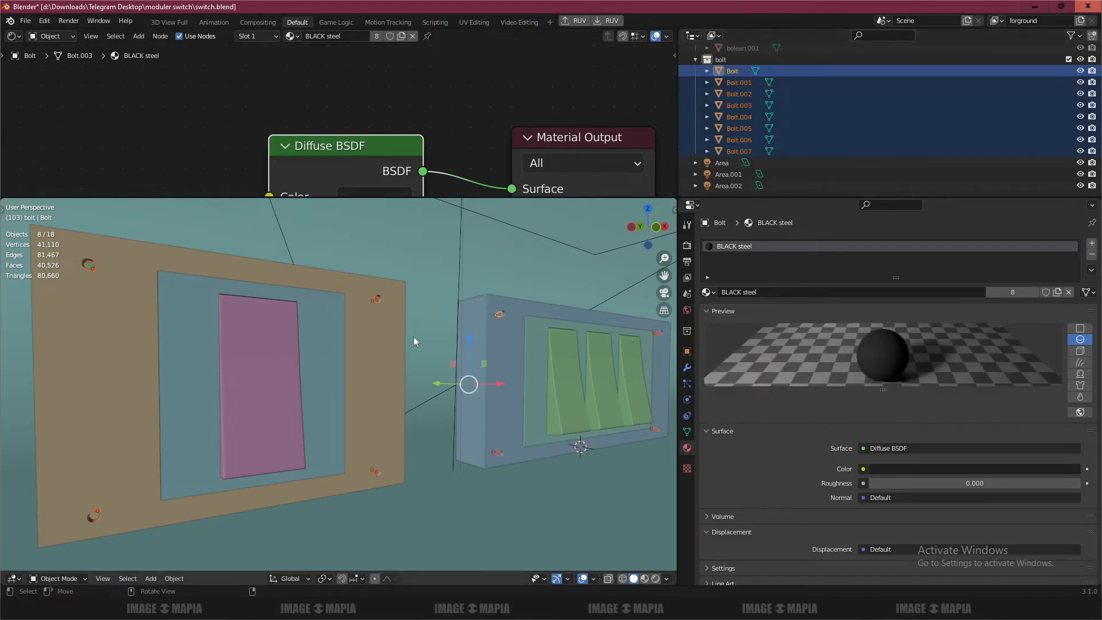
pyautogui.scroll(-3, 350, 373)
pyautogui.scroll(5, 349, 373)
pyautogui.keyDown('shift'); pyautogui.moveTo(404, 269); pyautogui.dragTo(384, 383, button='middle'); pyautogui.keyUp('shift')
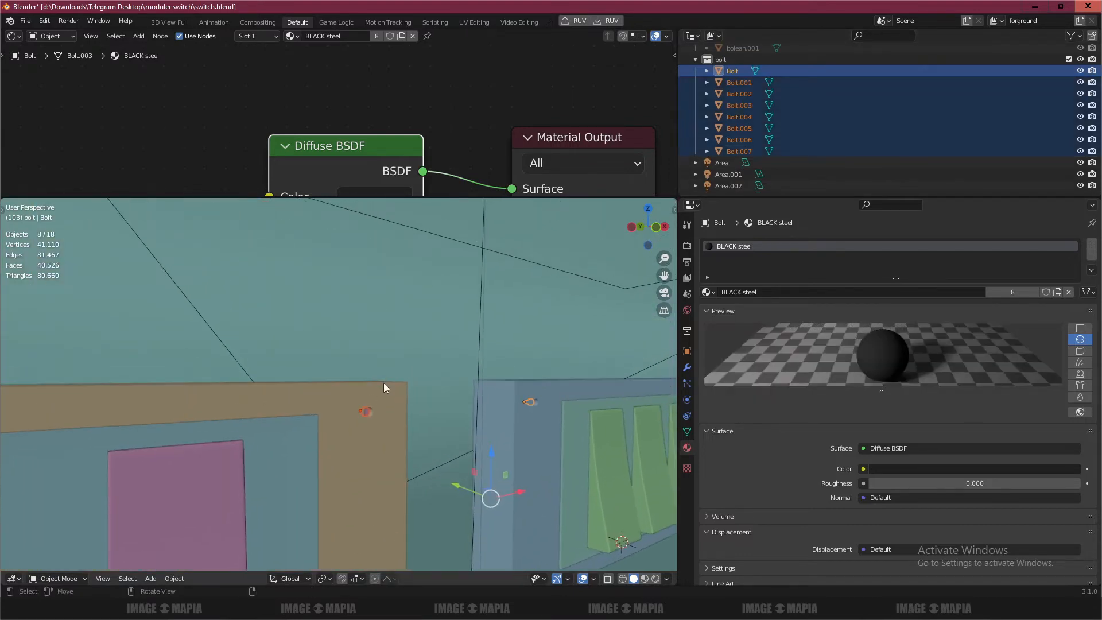
pyautogui.press('g')
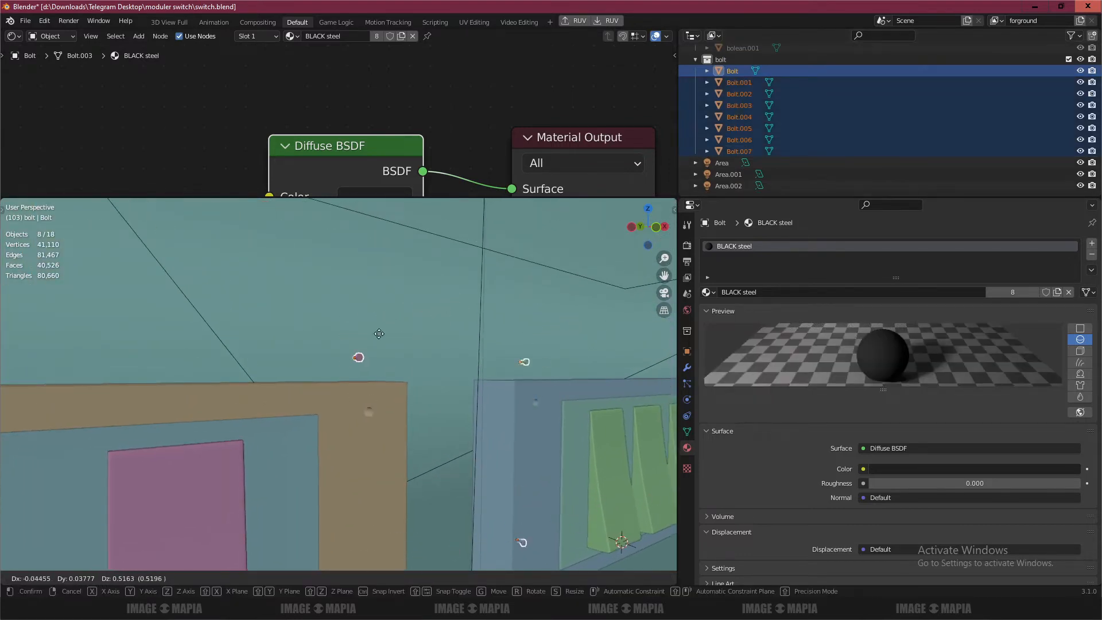
pyautogui.rightClick(433, 333)
pyautogui.scroll(-2, 433, 333)
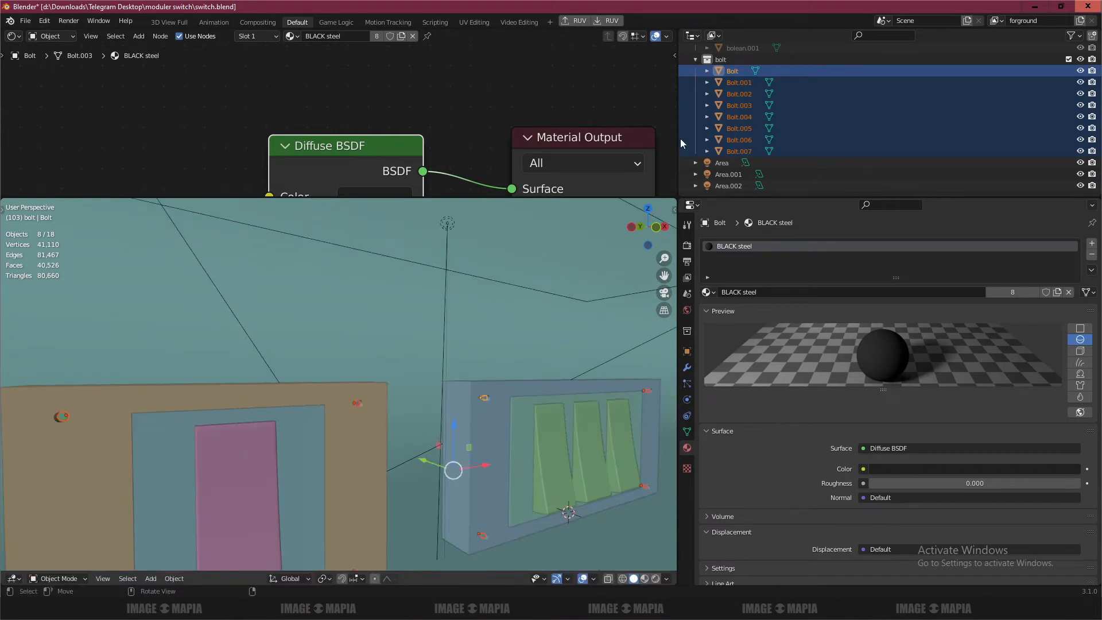
# - Collapse the bolt collection and narrow the outliner and properties area to give the viewport more width
pyautogui.scroll(2, 689, 115)
pyautogui.click(697, 81)
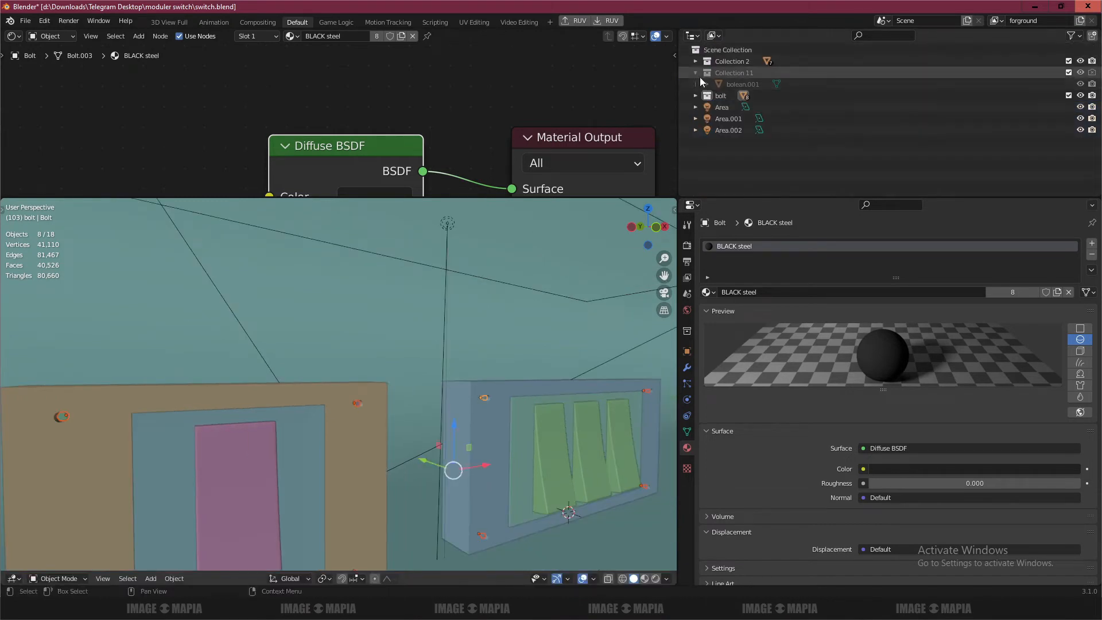
pyautogui.moveTo(677, 151); pyautogui.dragTo(815, 163)
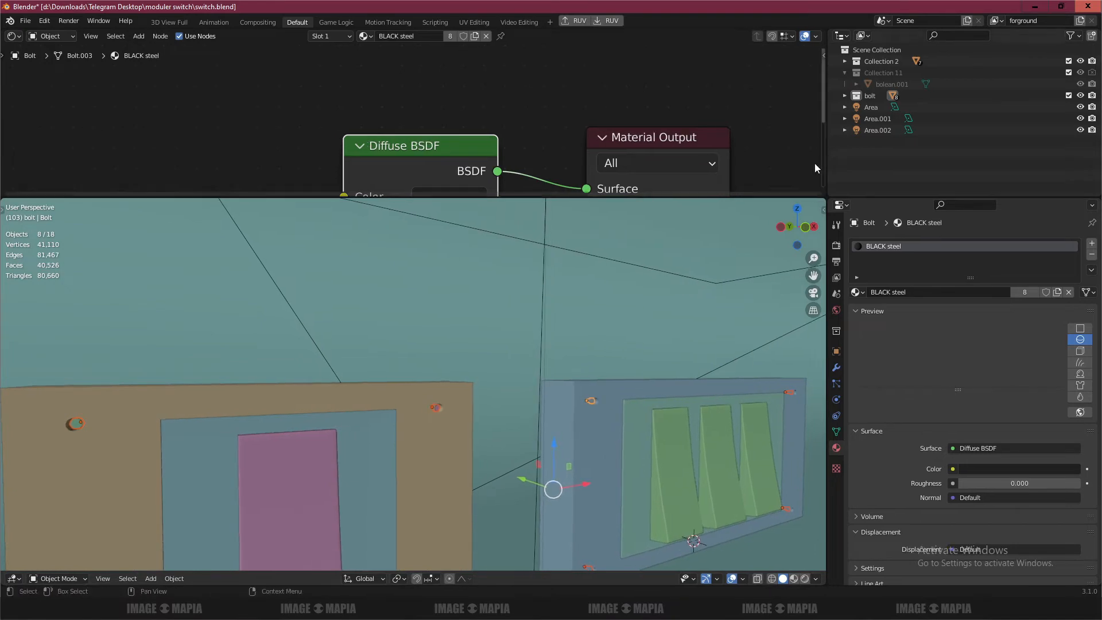
# - Check the light settings of the three area lights, Area, Area.001 and Area.002, above the switch boards
pyautogui.scroll(-4, 584, 369)
pyautogui.moveTo(585, 370); pyautogui.dragTo(546, 345, button='middle')
pyautogui.click(602, 277)
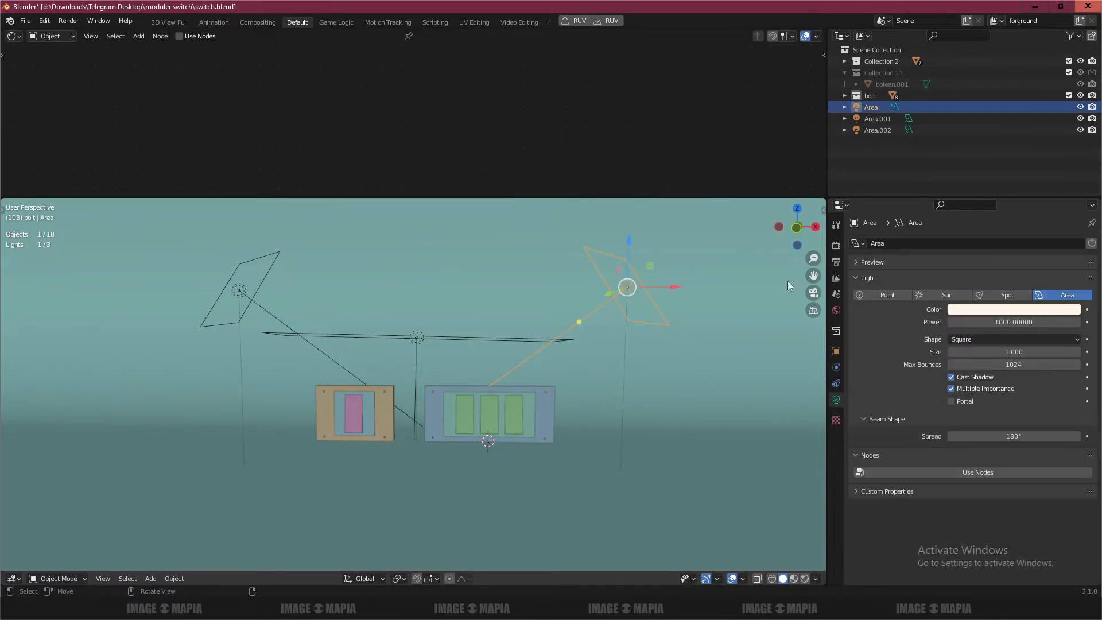
pyautogui.click(1007, 298)
pyautogui.click(1056, 296)
pyautogui.click(263, 274)
pyautogui.click(270, 270)
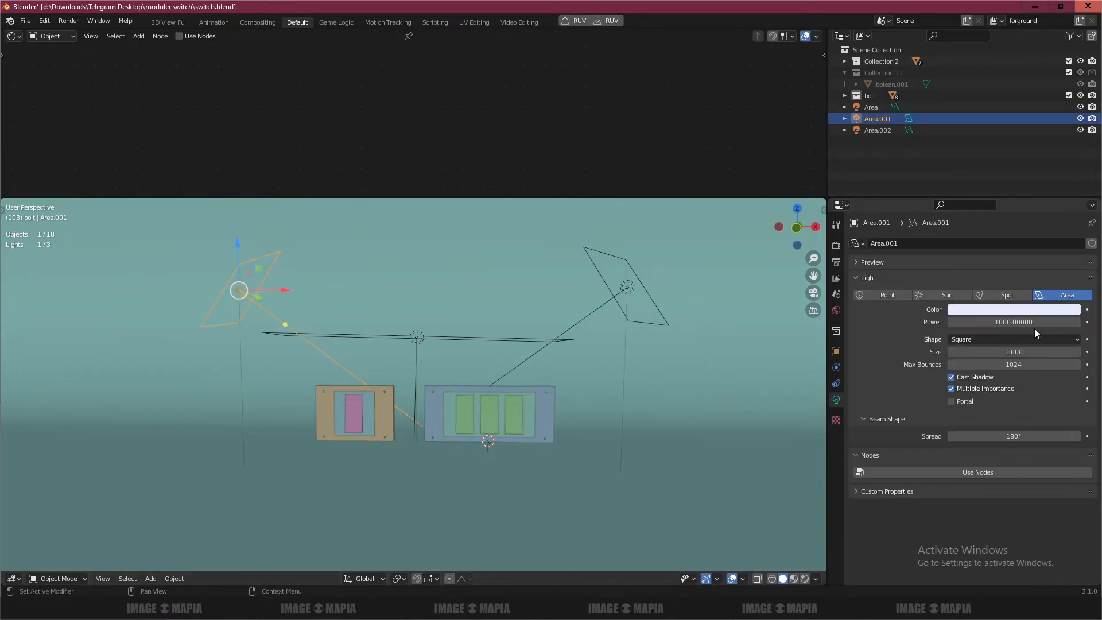
pyautogui.click(408, 339)
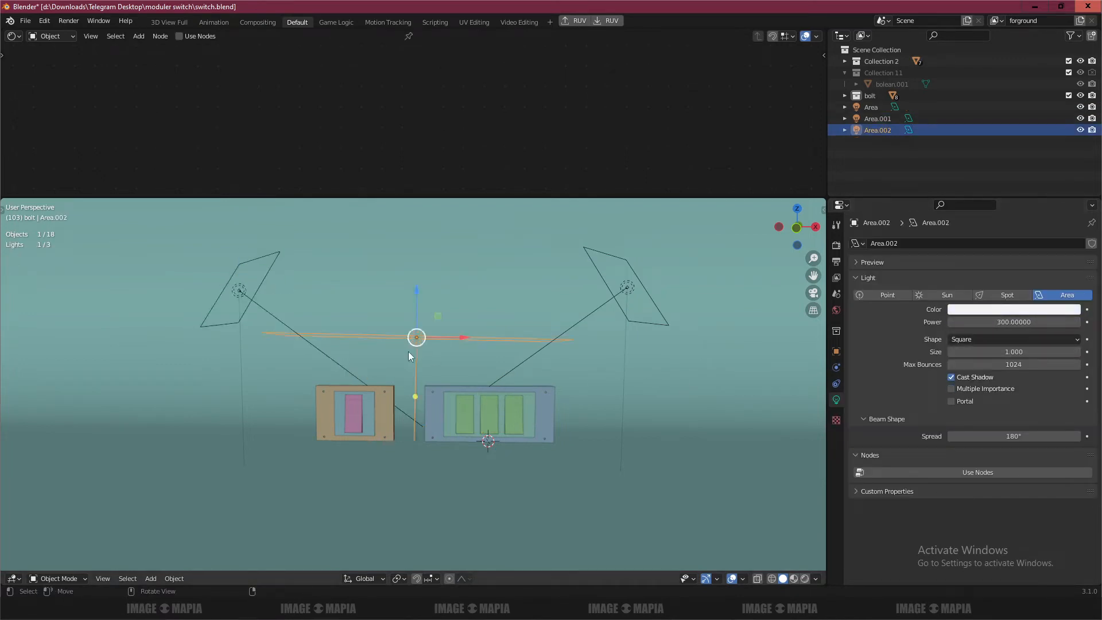
# - Widen the viewport further against the outliner and view the lit switch boards from other angles
pyautogui.moveTo(408, 351); pyautogui.dragTo(477, 393, button='middle')
pyautogui.click(407, 405)
pyautogui.moveTo(826, 160); pyautogui.dragTo(912, 161)
pyautogui.moveTo(819, 391); pyautogui.dragTo(703, 384, button='middle')
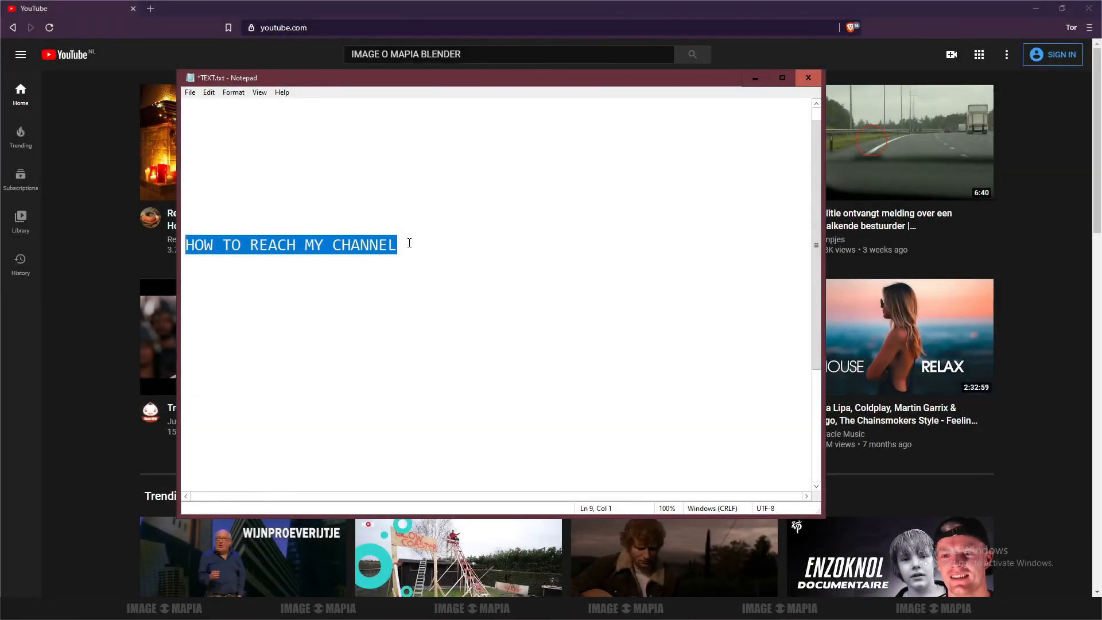
# - Add "image o mapia blender tutorial" after the heading HOW TO REACH MY CHANNEL and leave a blank line below it
pyautogui.click(410, 243)
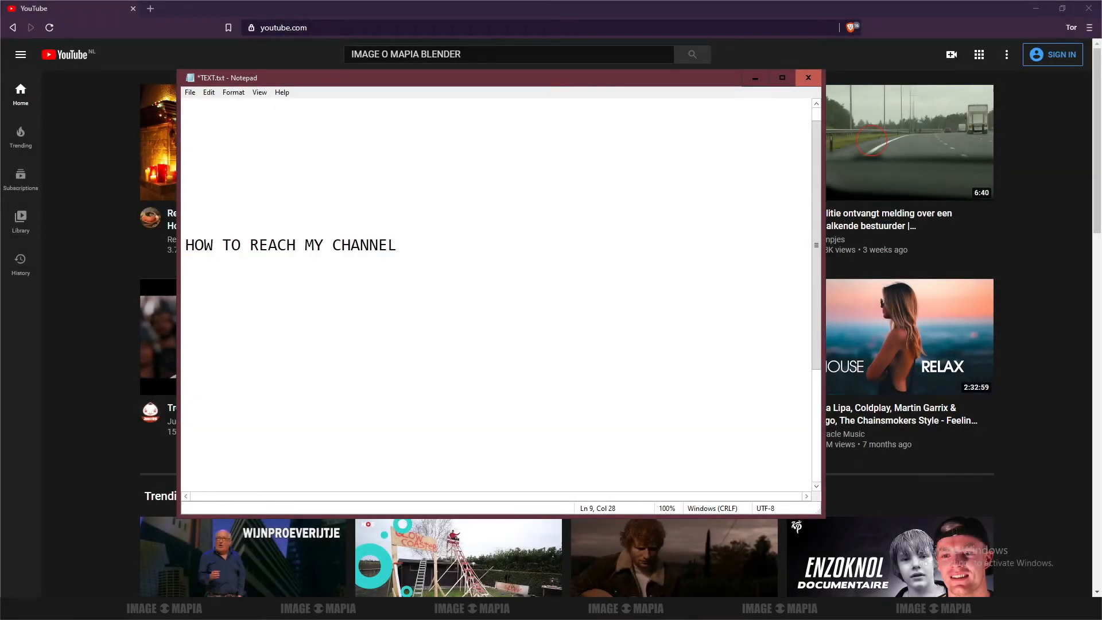
pyautogui.write('image o mapia')
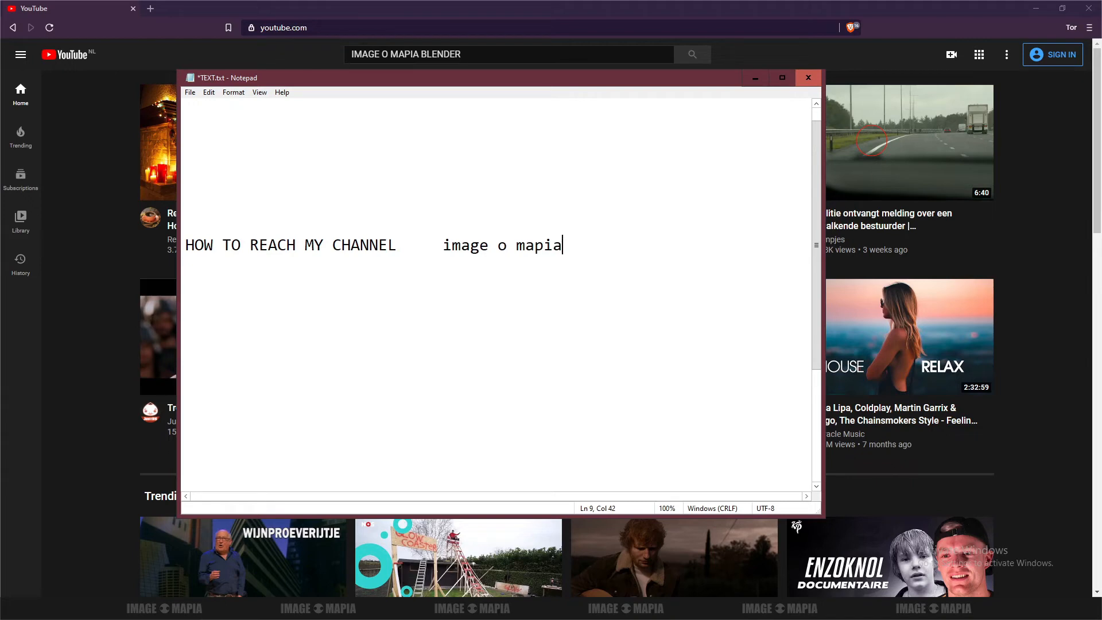
pyautogui.write(' blender tutorial')
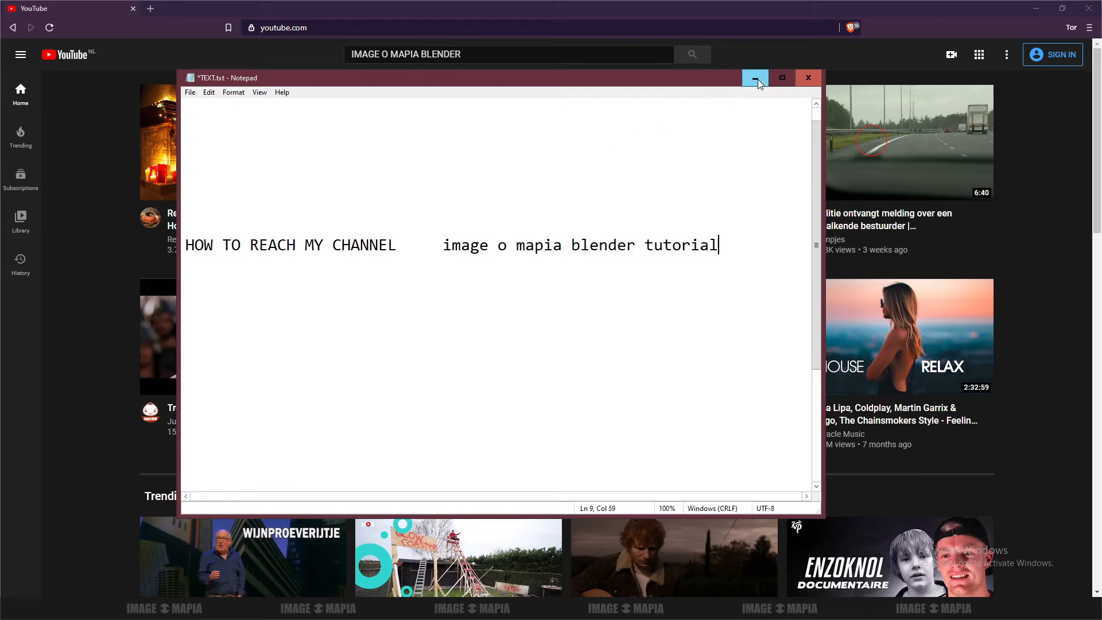
pyautogui.press('Return')
pyautogui.press('Return')
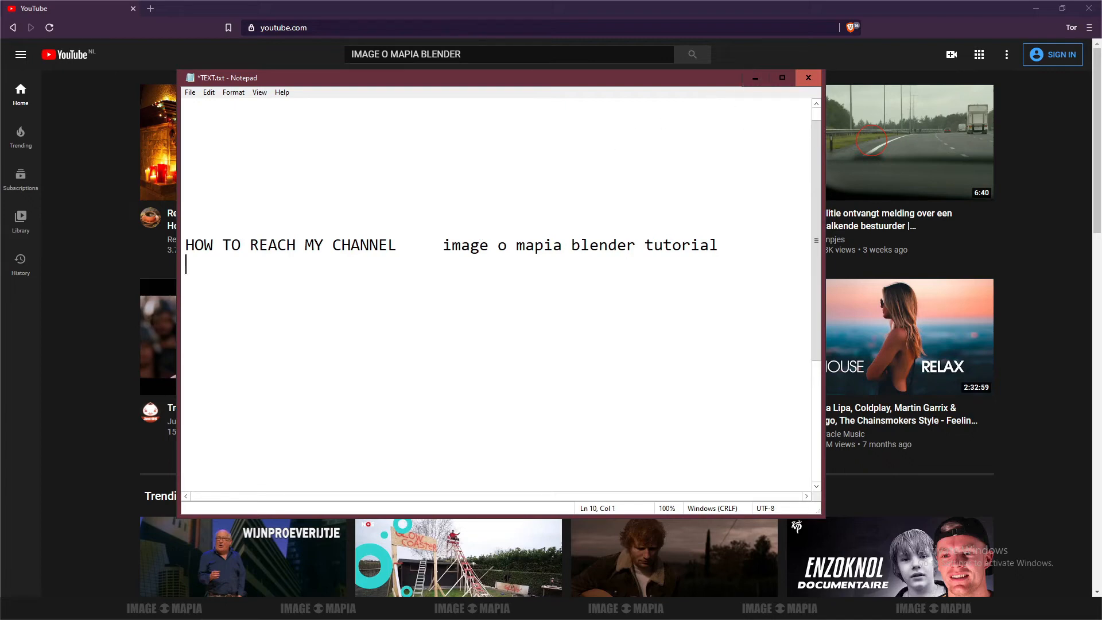
# - Write "OPNE YOUTUBE.COM> TYPE" below the heading and append a copy of "image o mapia blender tutorial" from the heading line
pyautogui.write('OPNE YOUTUBE')
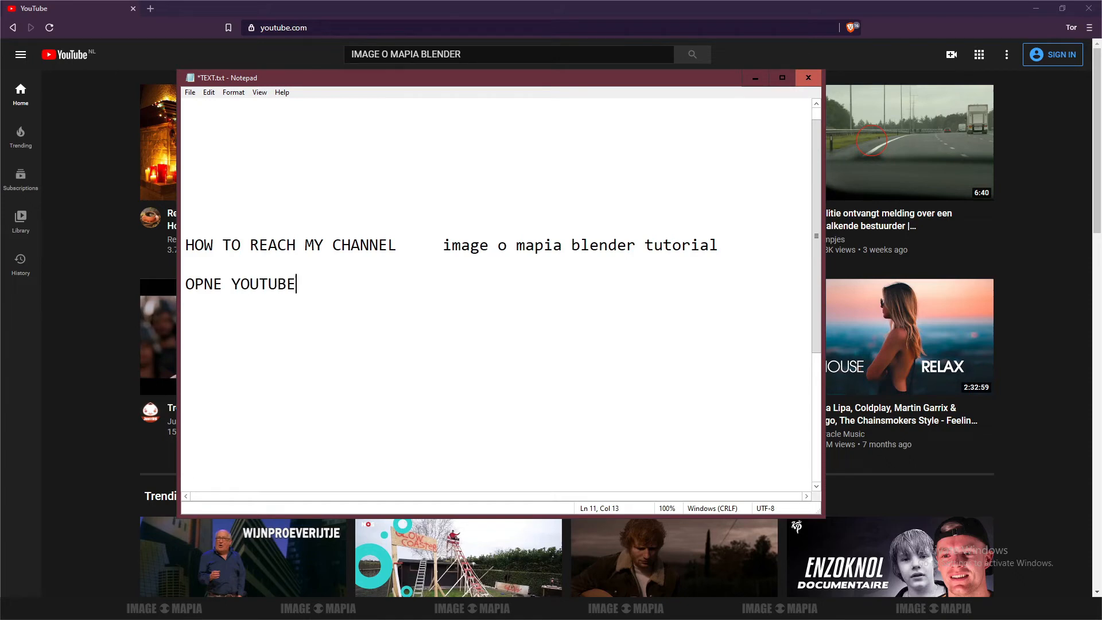
pyautogui.write('.COM> TYPE')
pyautogui.moveTo(446, 247); pyautogui.dragTo(715, 245)
pyautogui.hotkey('ctrl', 'c')
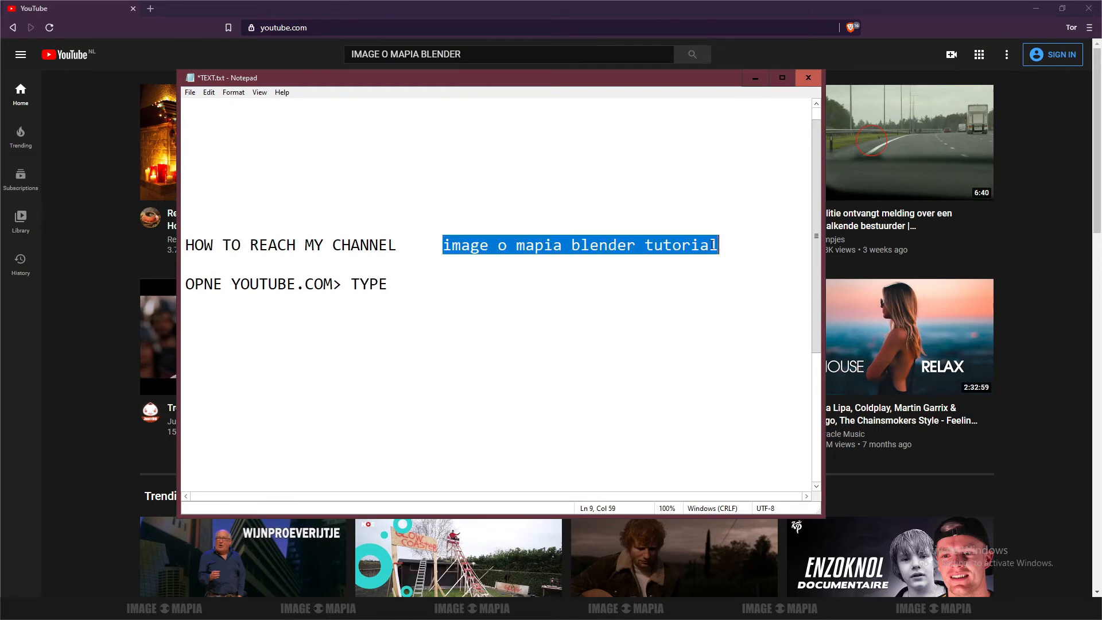
pyautogui.click(406, 283)
pyautogui.hotkey('ctrl', 'v')
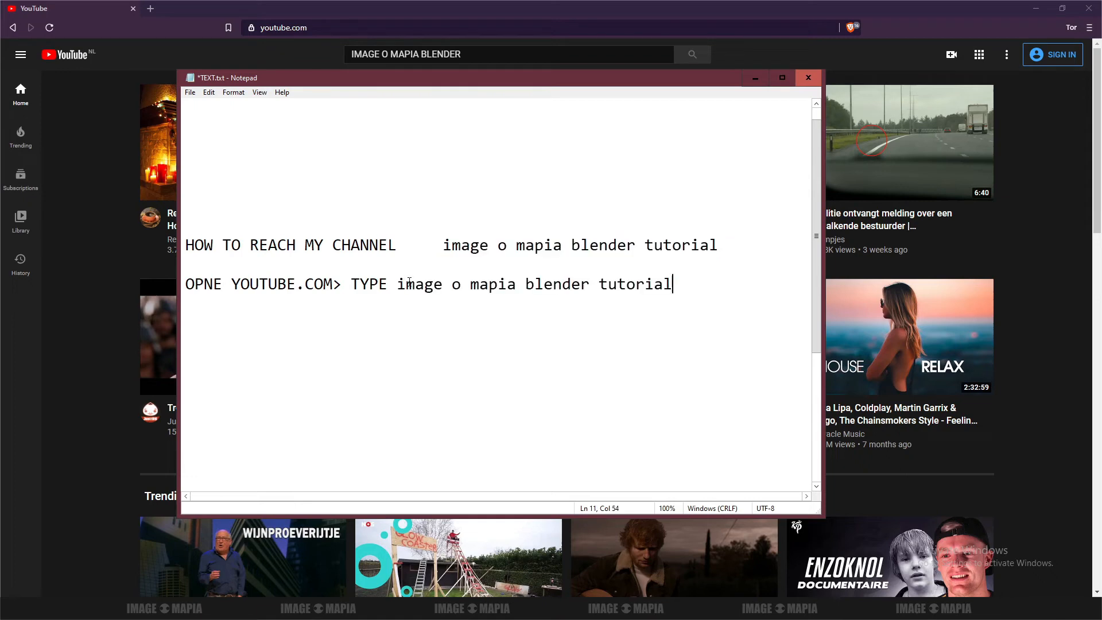
# - Extend the instruction with "ON SEARCH BAR> HIT ENTER", breaking the line before BAR
pyautogui.write('ON SEARCH')
pyautogui.press('Return')
pyautogui.write('BAR')
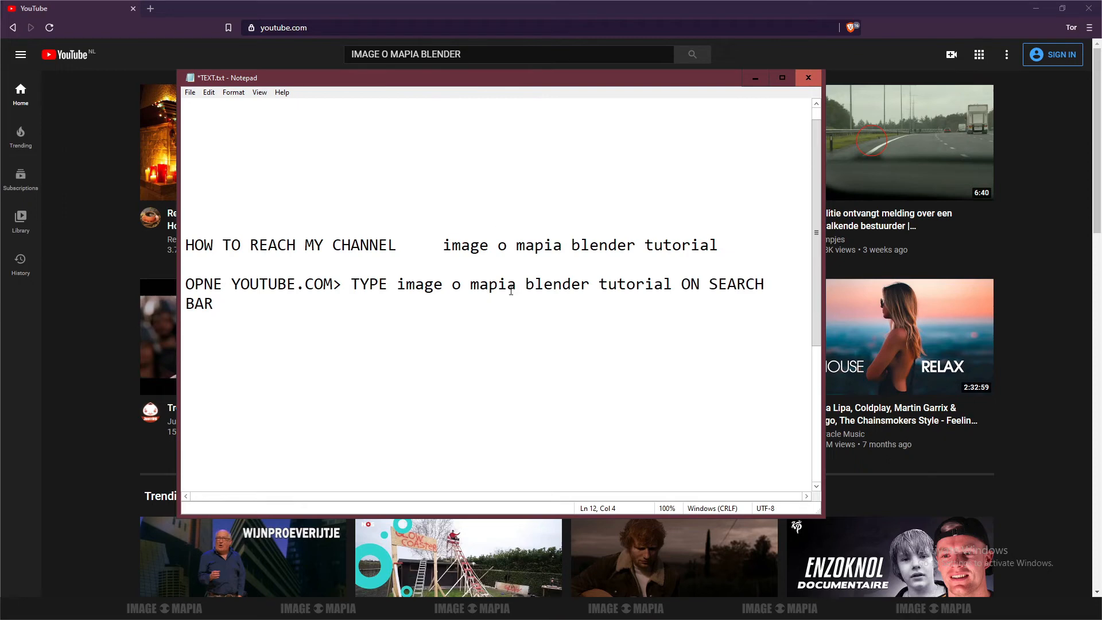
pyautogui.moveTo(444, 244); pyautogui.dragTo(637, 248)
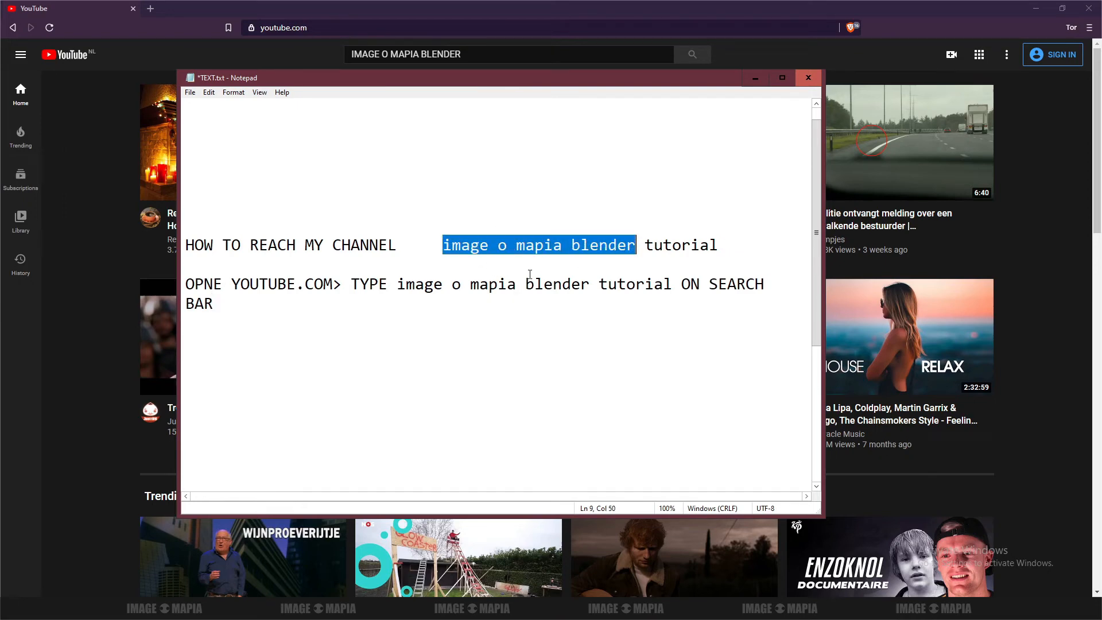
pyautogui.click(227, 307)
pyautogui.write('>')
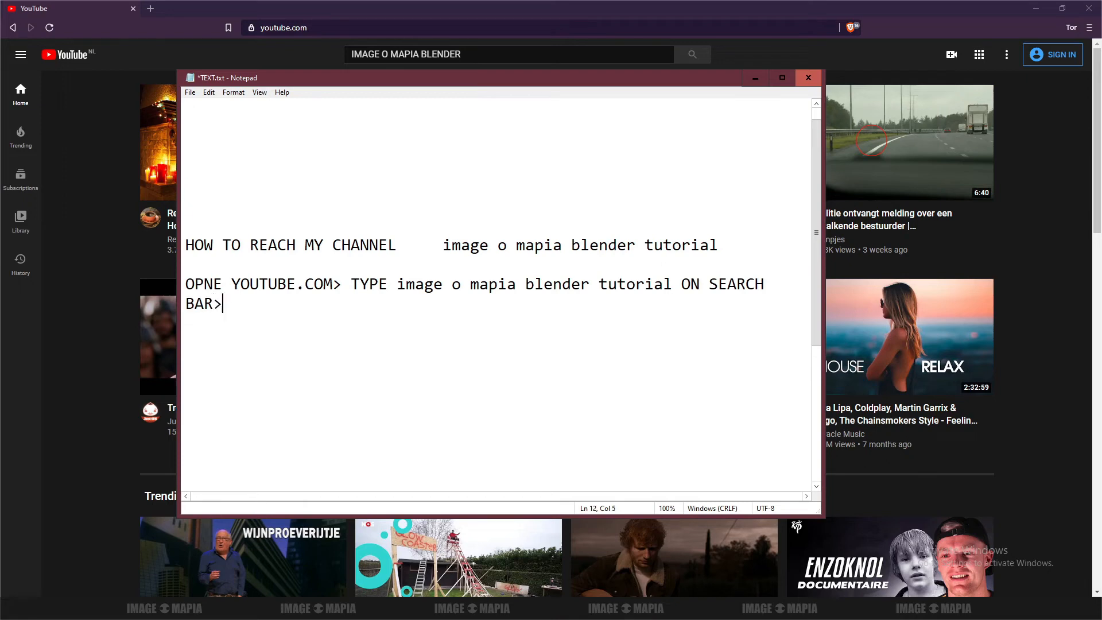
pyautogui.write(' HIT ENTER')
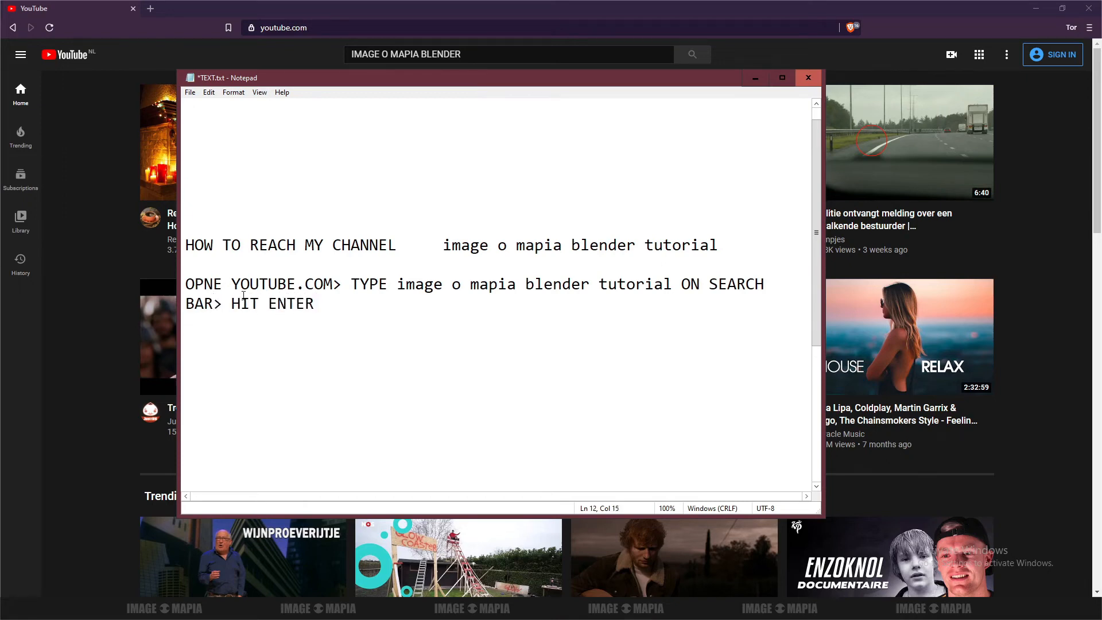
# - Switch to YouTube in the browser and search for IMAGE O MAPIA BLENDER
pyautogui.click(757, 79)
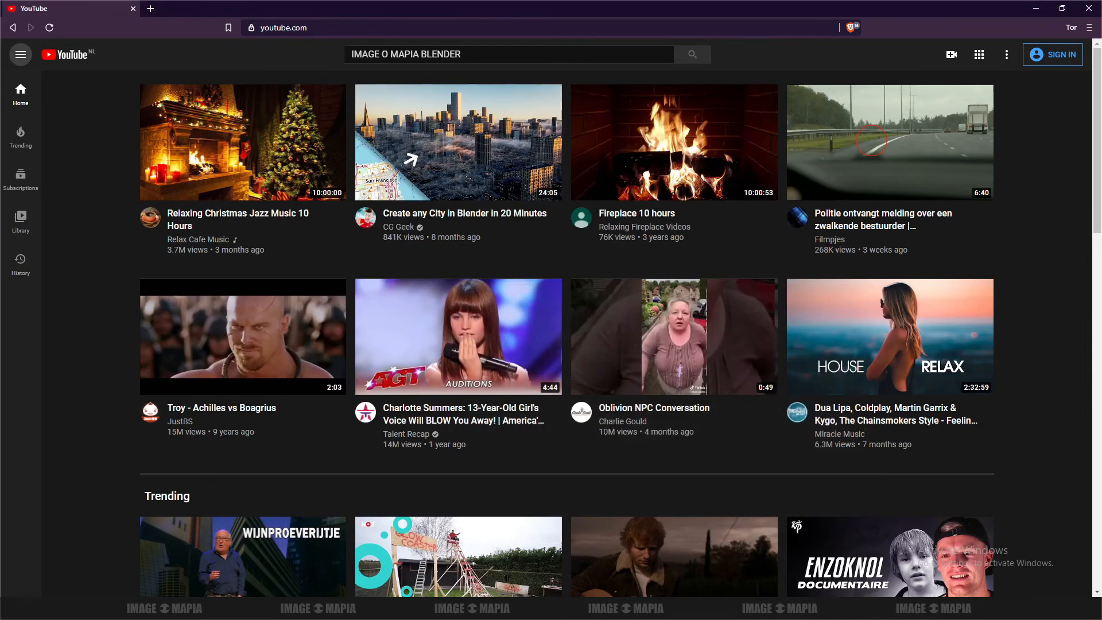
pyautogui.click(490, 55)
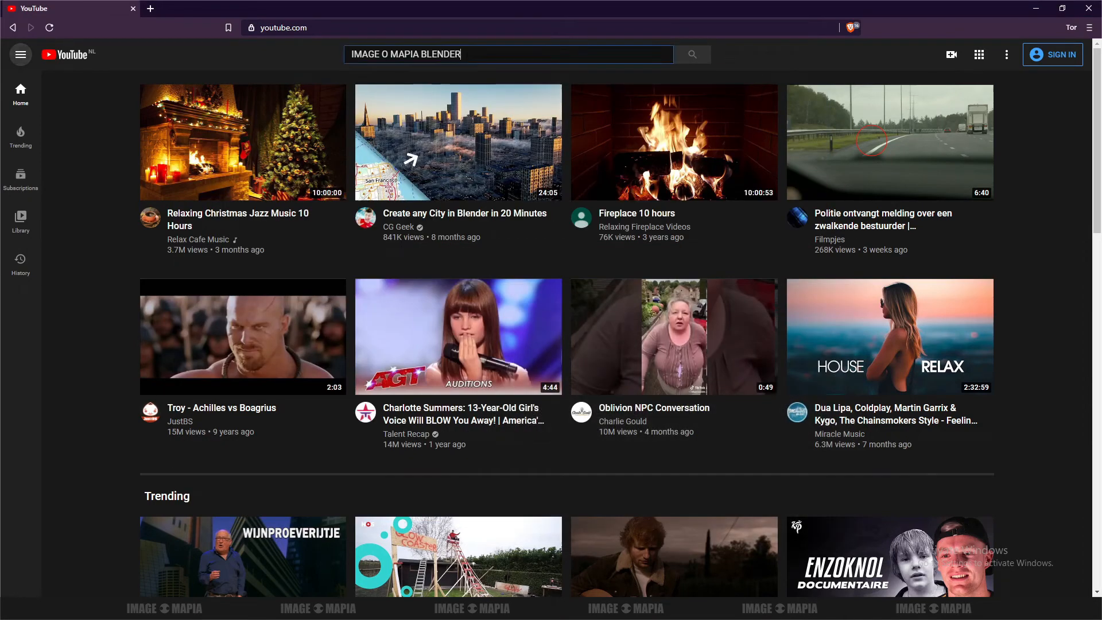
pyautogui.click(692, 55)
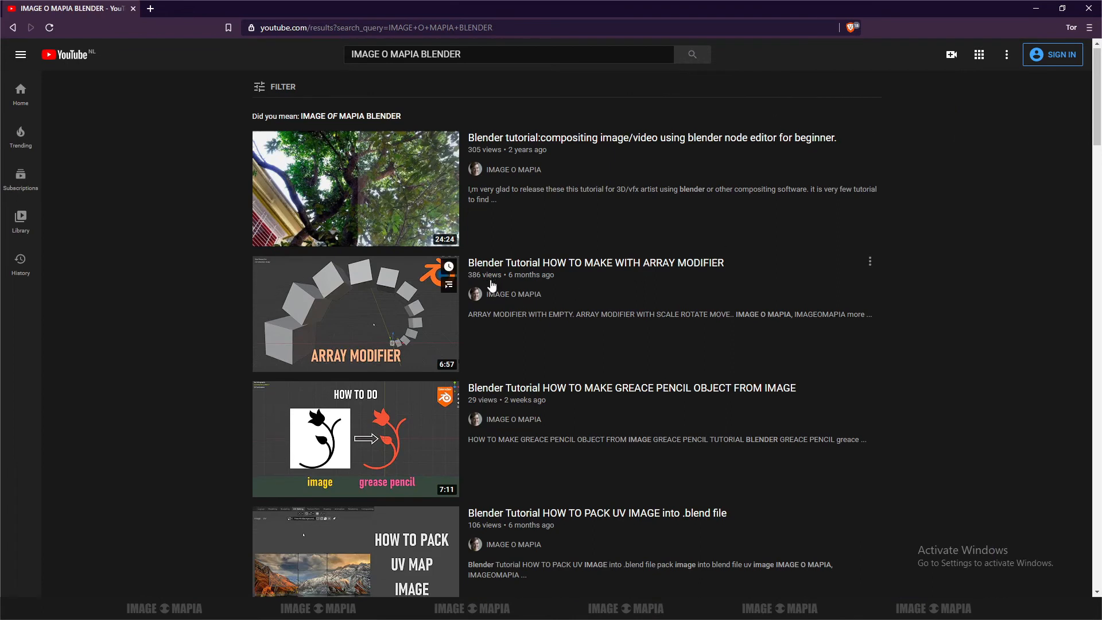
# - Look through the search results for Blender tutorials published by the IMAGE O MAPIA channel
pyautogui.scroll(-2, 610, 269)
pyautogui.scroll(2, 593, 261)
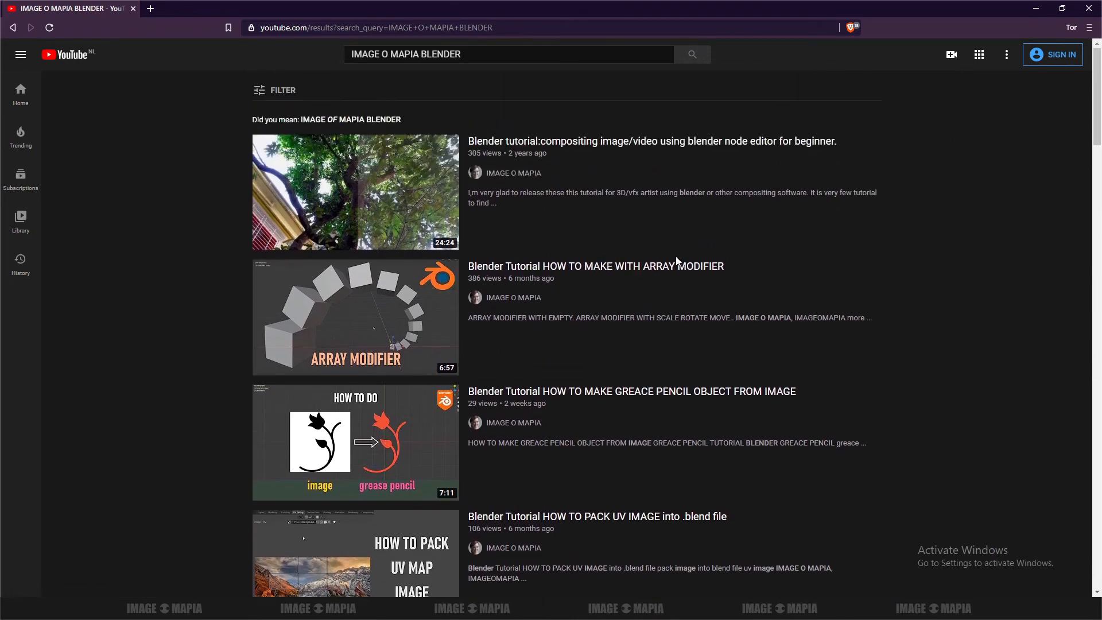
pyautogui.scroll(-1, 677, 262)
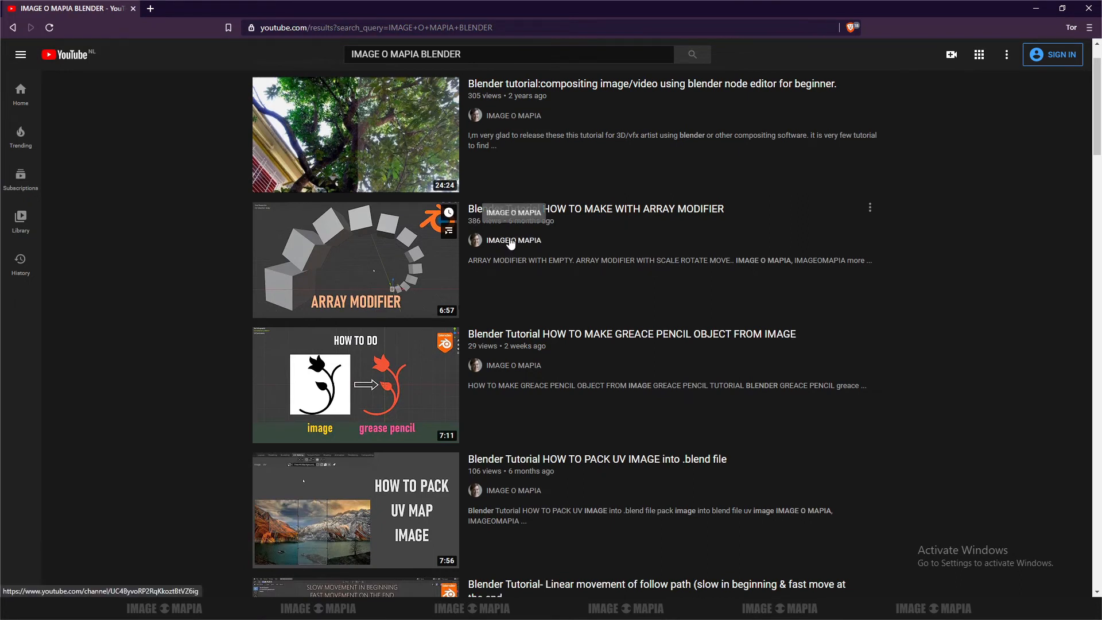
pyautogui.scroll(1, 505, 241)
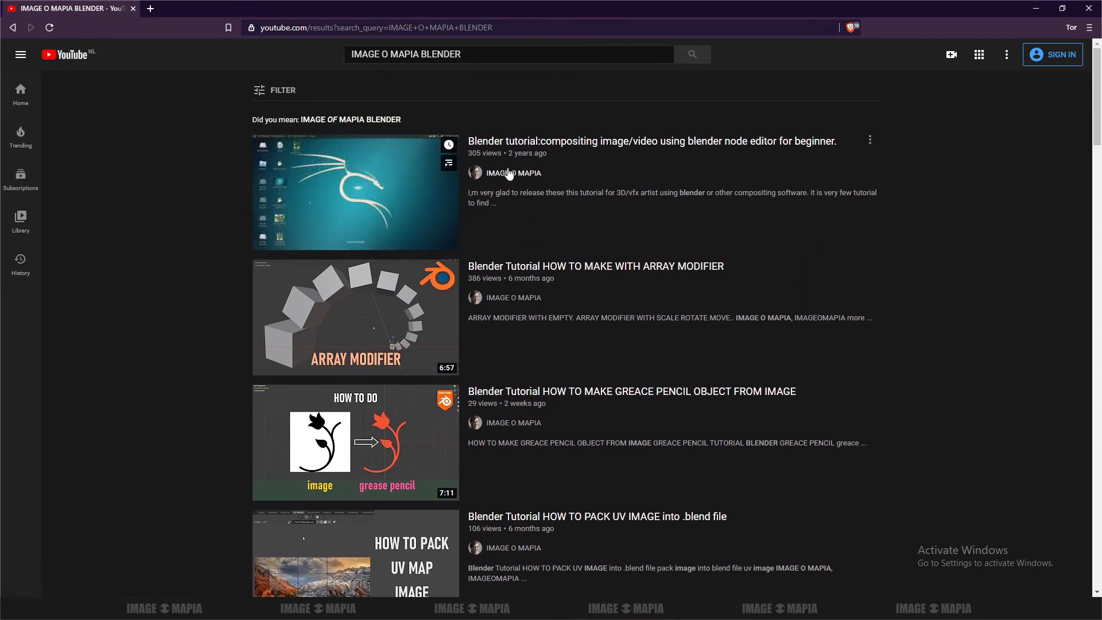
pyautogui.scroll(-3, 511, 178)
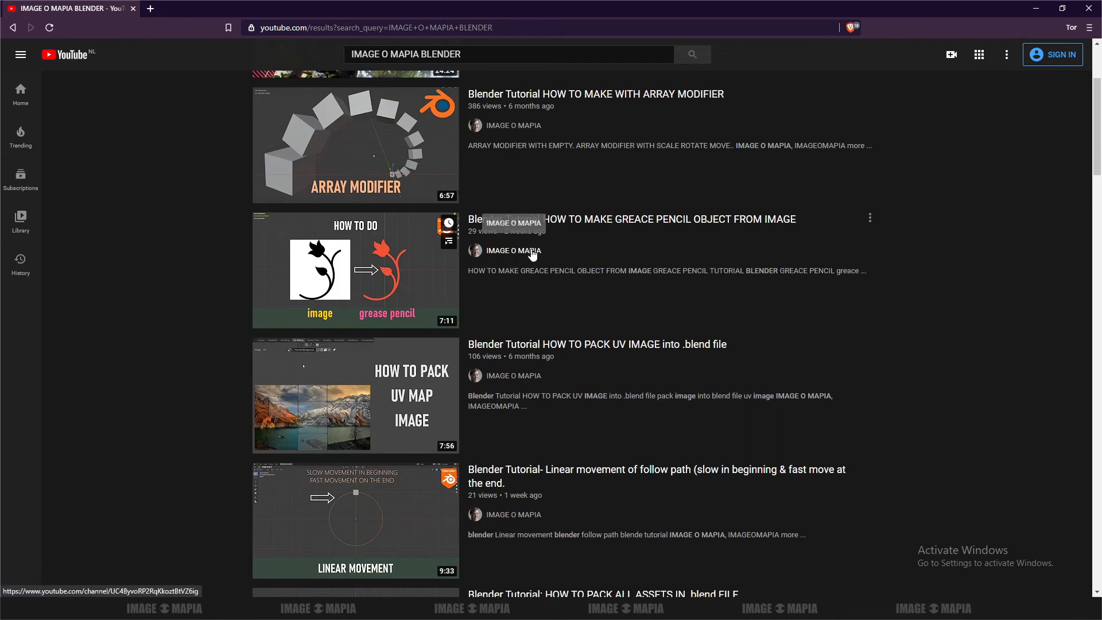
pyautogui.scroll(-2, 517, 256)
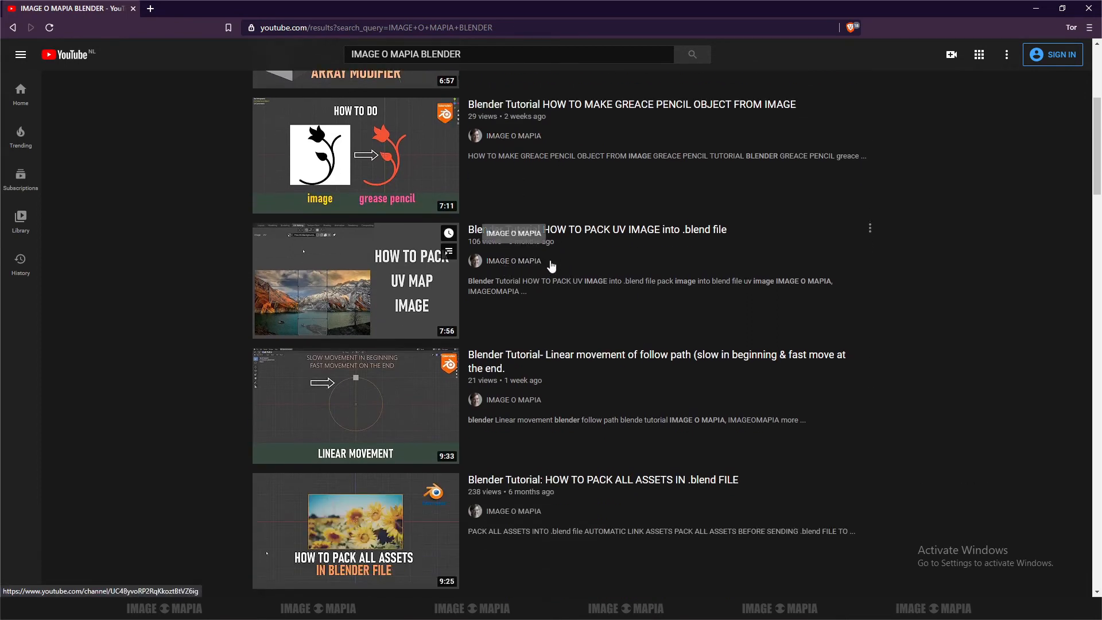
pyautogui.scroll(-2, 511, 274)
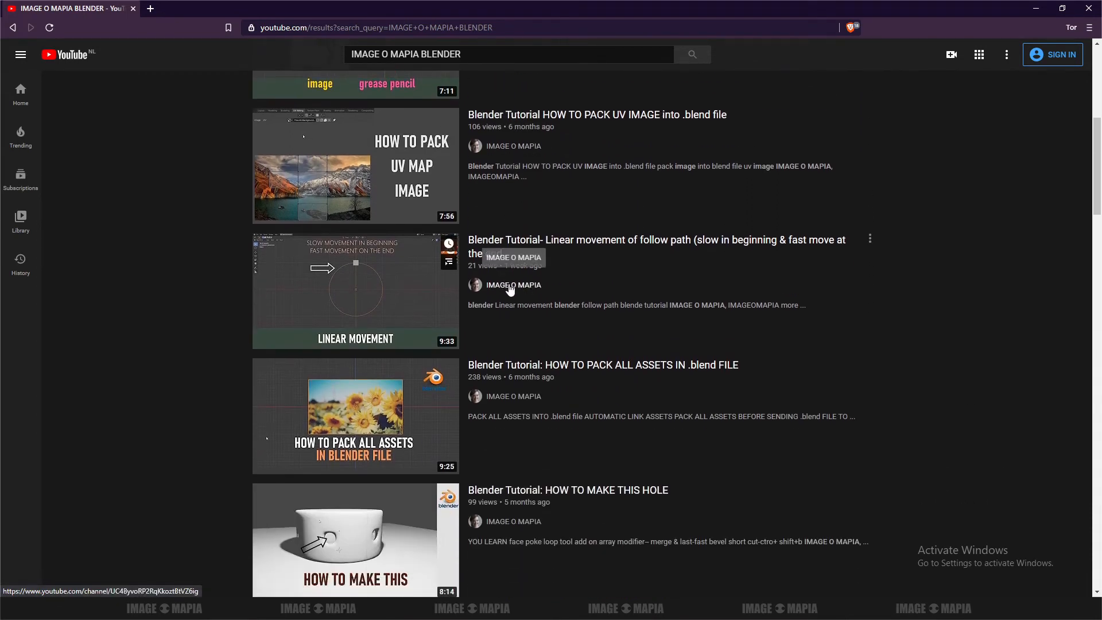
pyautogui.scroll(-3, 511, 290)
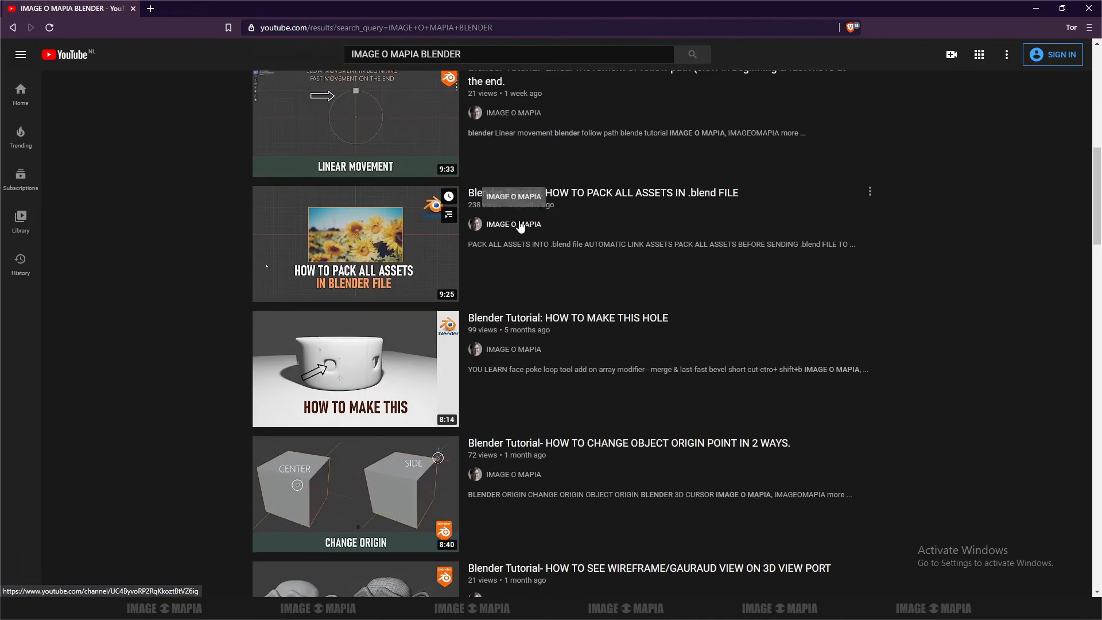
pyautogui.scroll(-2, 511, 255)
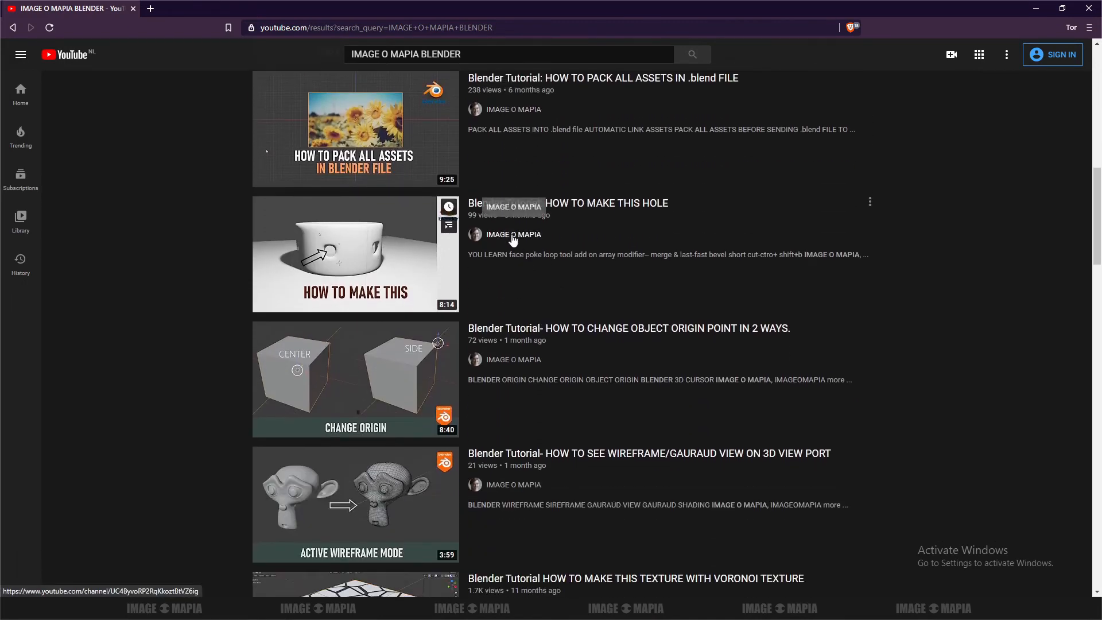
pyautogui.scroll(-7, 513, 240)
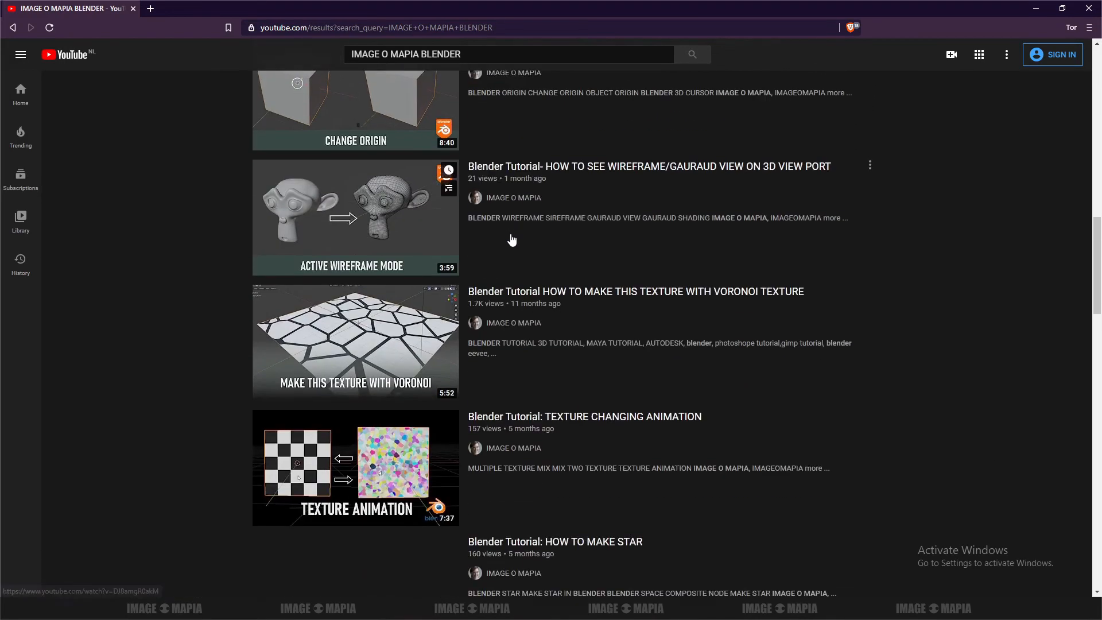
pyautogui.scroll(-4, 513, 240)
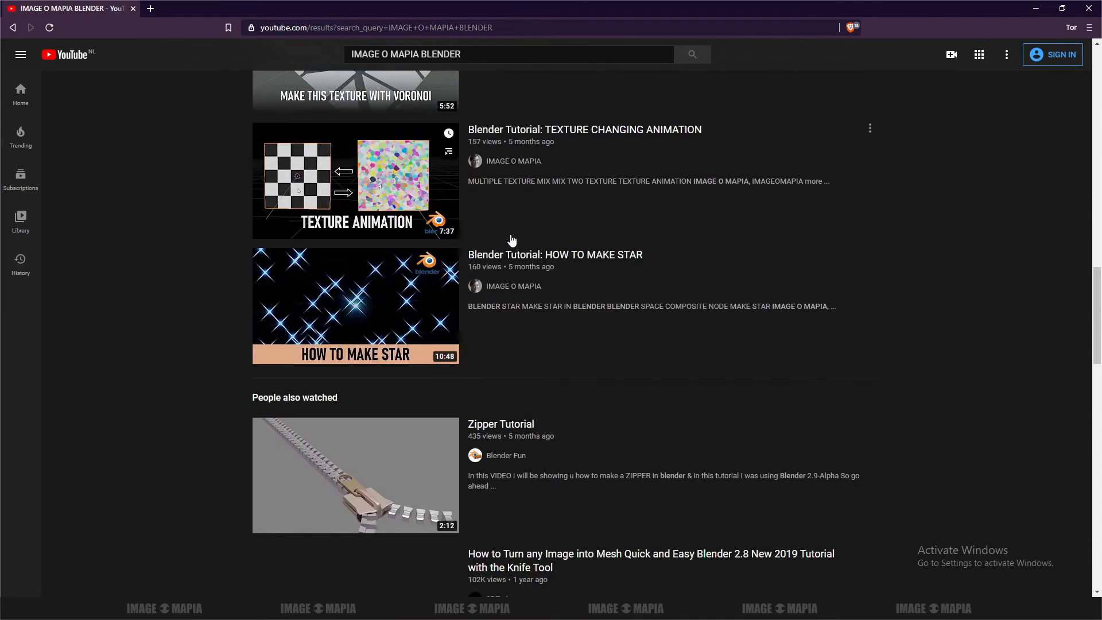
# - Return to the first search result, open its IMAGE O MAPIA channel page and view the popular uploads
pyautogui.scroll(12, 512, 241)
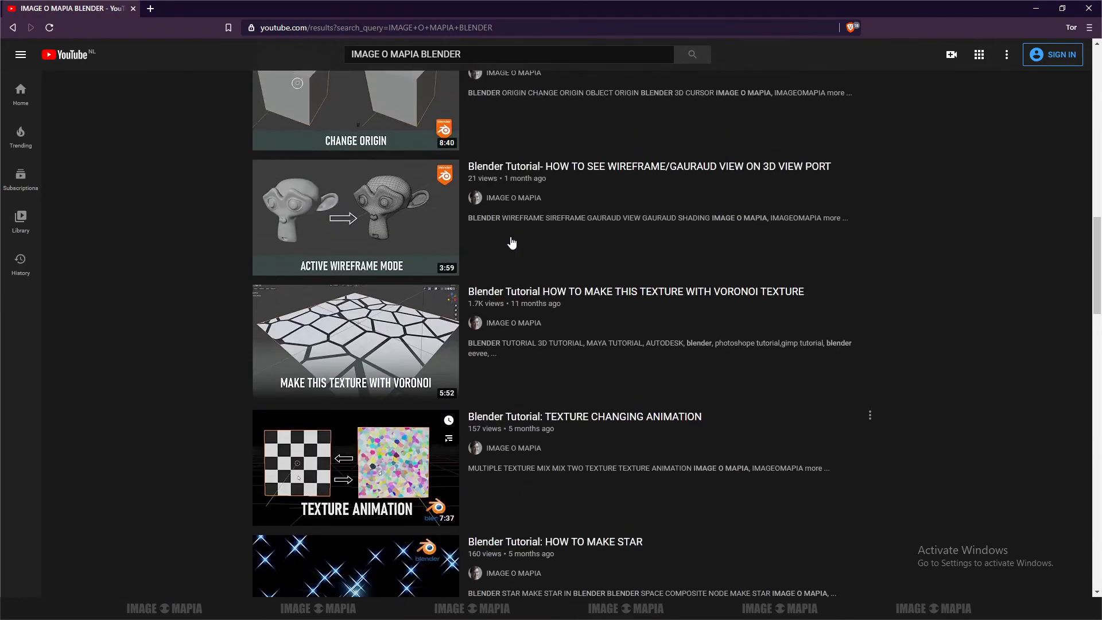
pyautogui.scroll(11, 513, 242)
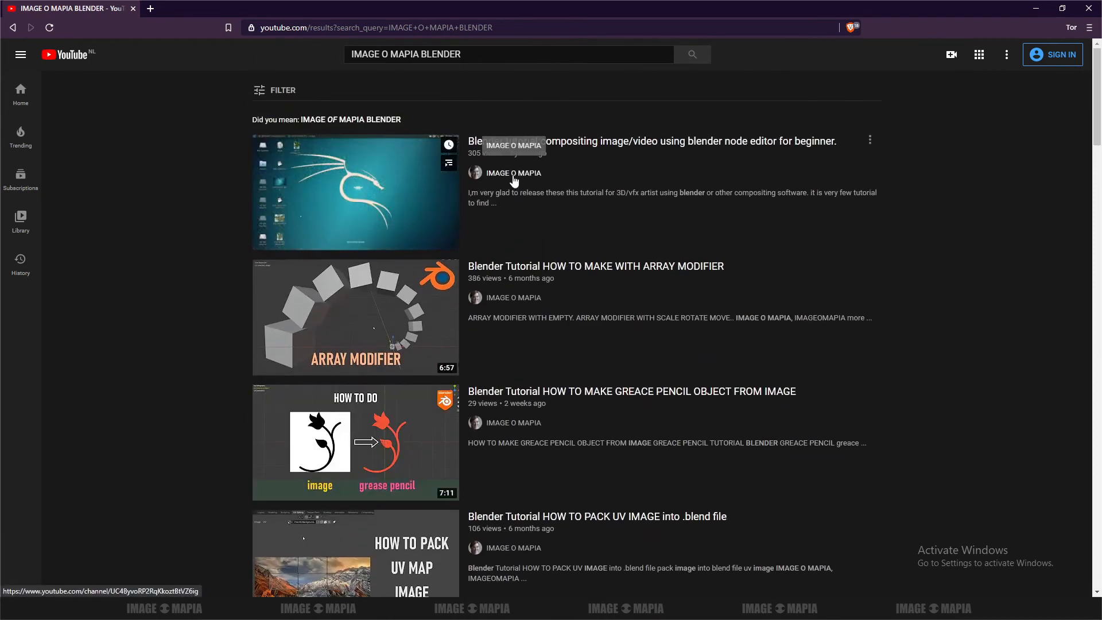
pyautogui.click(514, 174)
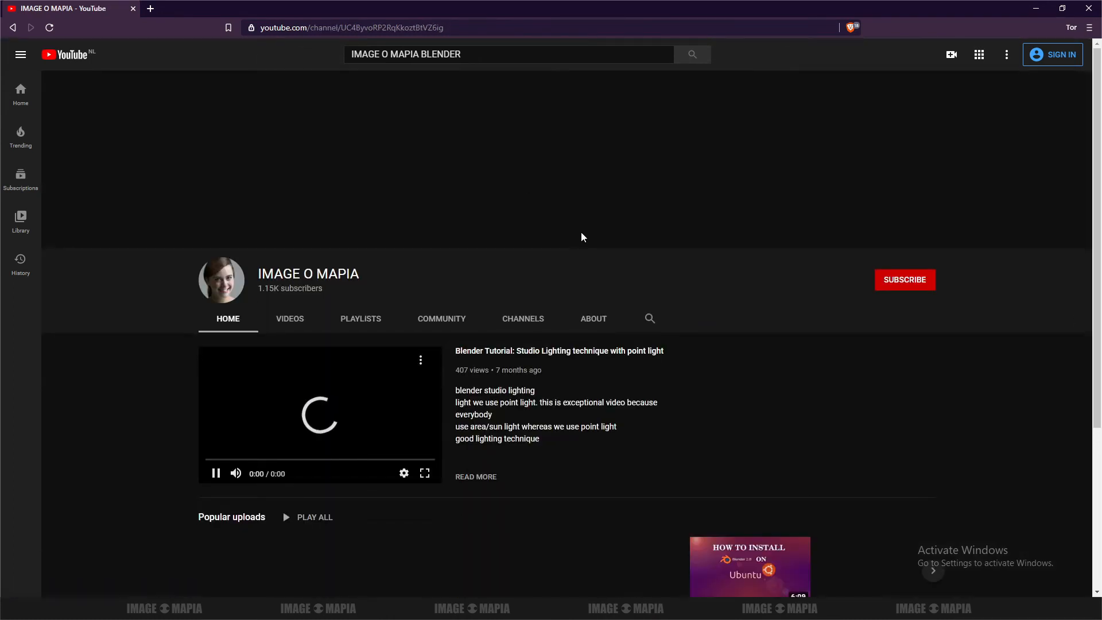
pyautogui.scroll(-2, 479, 252)
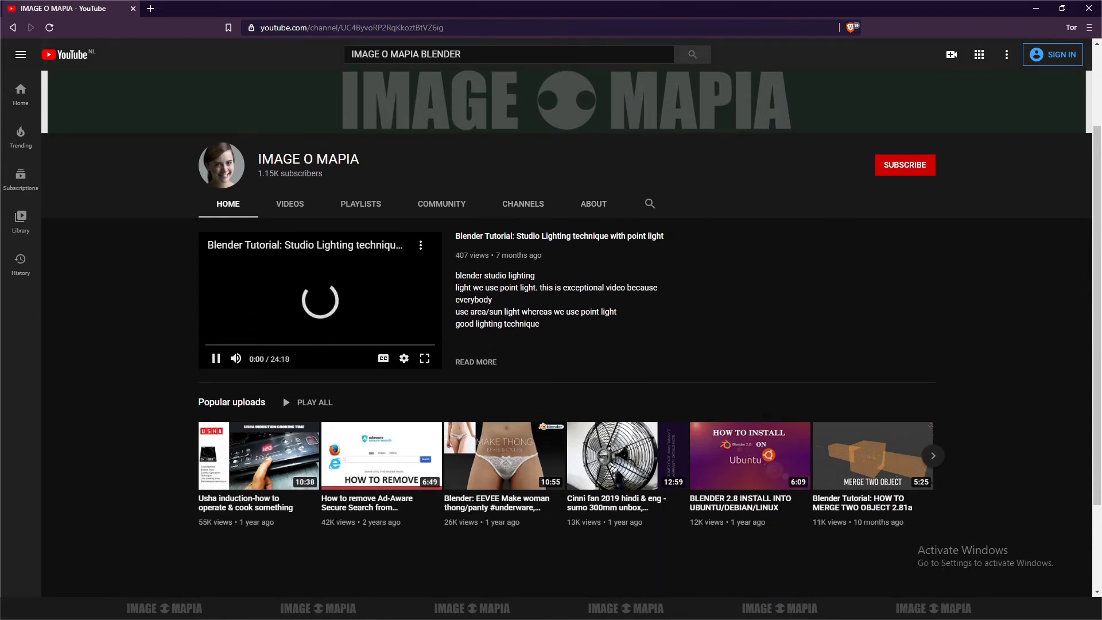
# - Switch to Notepad and append "> GO TO BLENDER TUTORIAL SECTION>" to the instruction after HIT ENTER
pyautogui.click(810, 609)
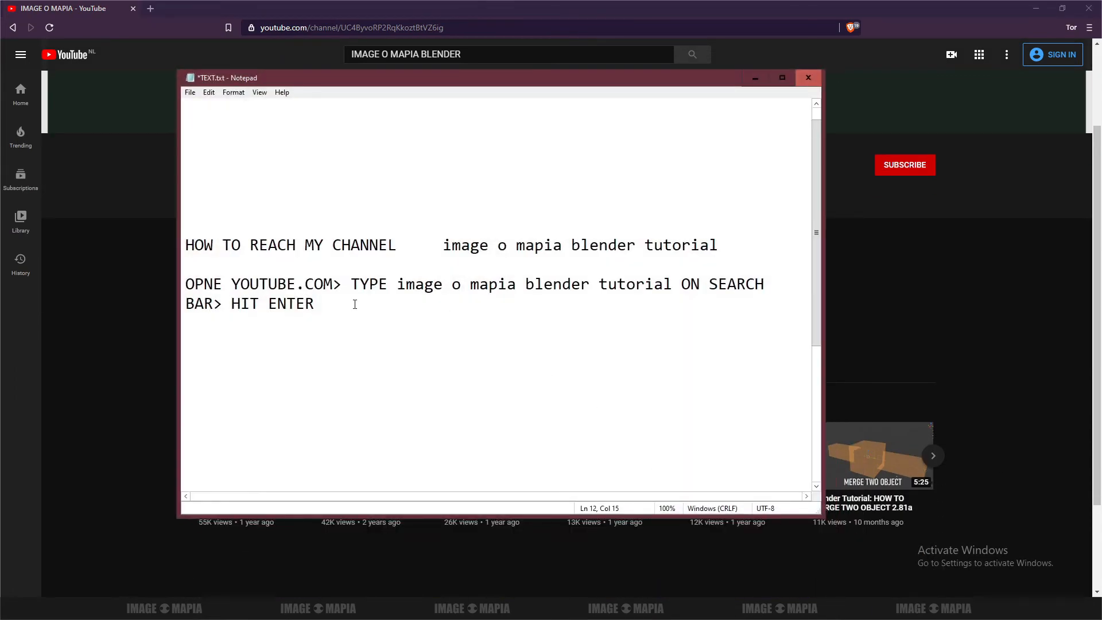
pyautogui.write('> GO TO BLENDER T;UTO')
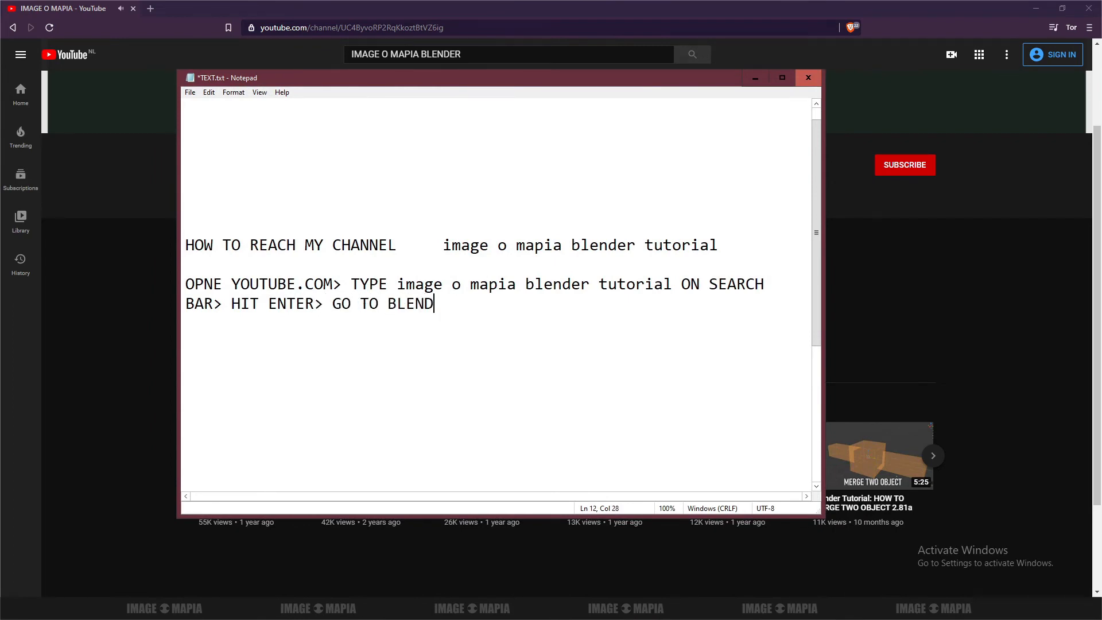
pyautogui.press('BackSpace')
pyautogui.press('BackSpace')
pyautogui.press('BackSpace')
pyautogui.write('UTORIAL')
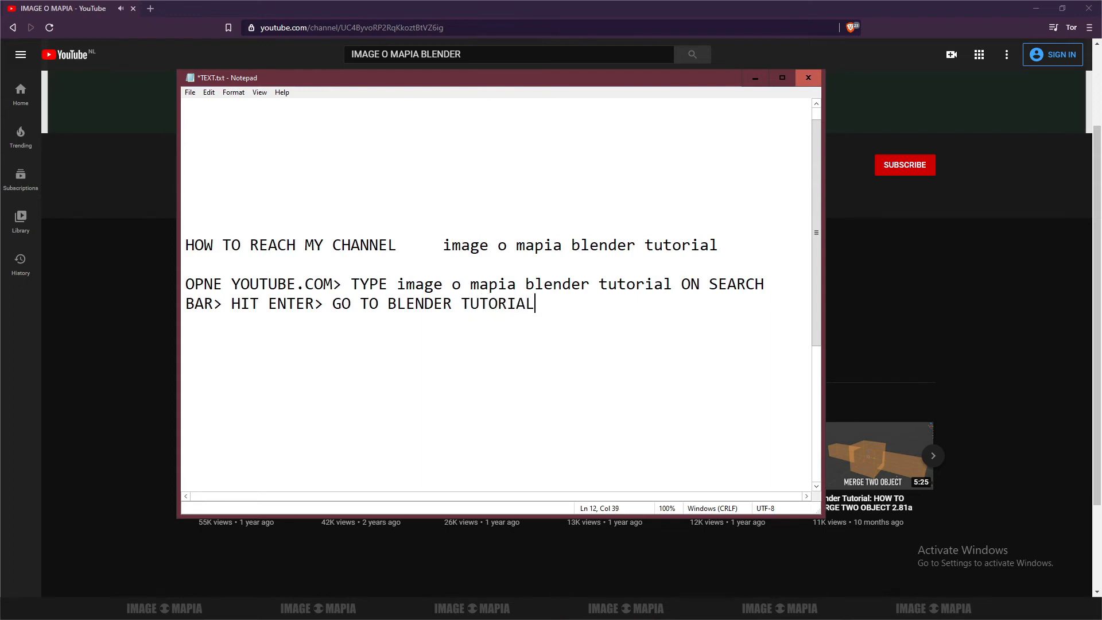
pyautogui.write(' SECTION>')
# - Switch back to the YouTube channel page and show its uploaded videos
pyautogui.click(755, 80)
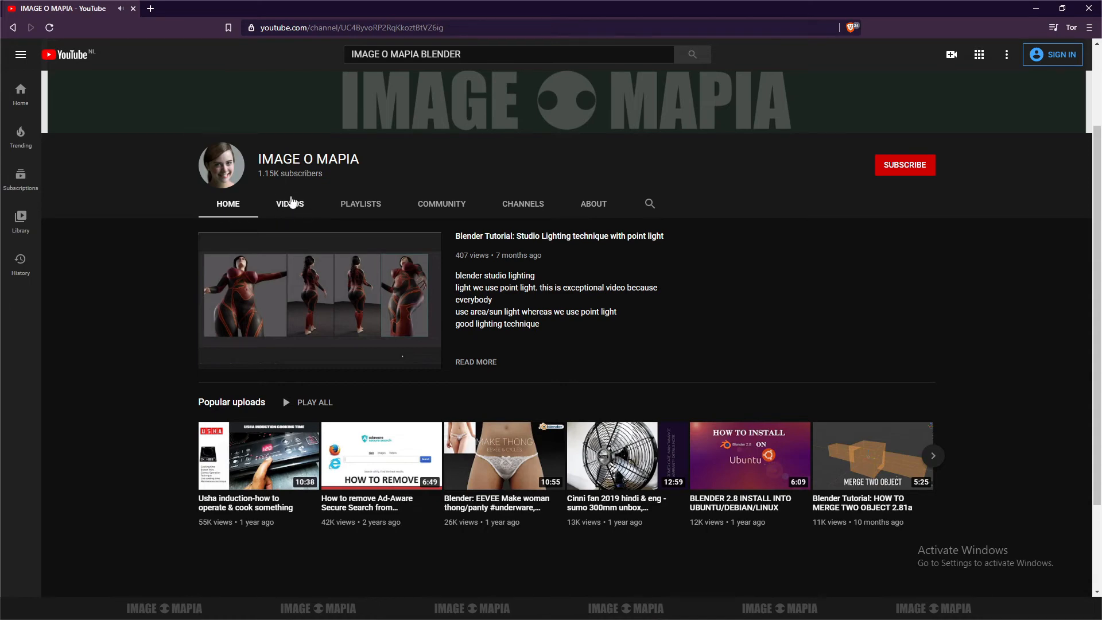
pyautogui.click(290, 207)
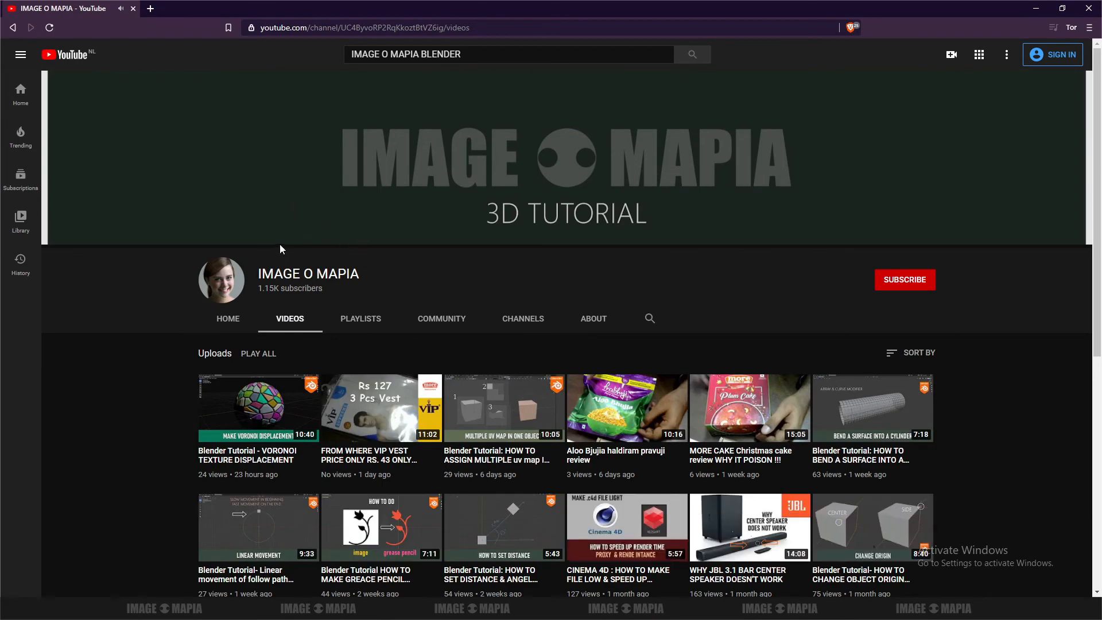
pyautogui.scroll(-2, 333, 249)
# - Switch to Notepad, append "GO TO PLAYLIST>" to the end of the directions and start a new line
pyautogui.hotkey('alt', 'Tab')
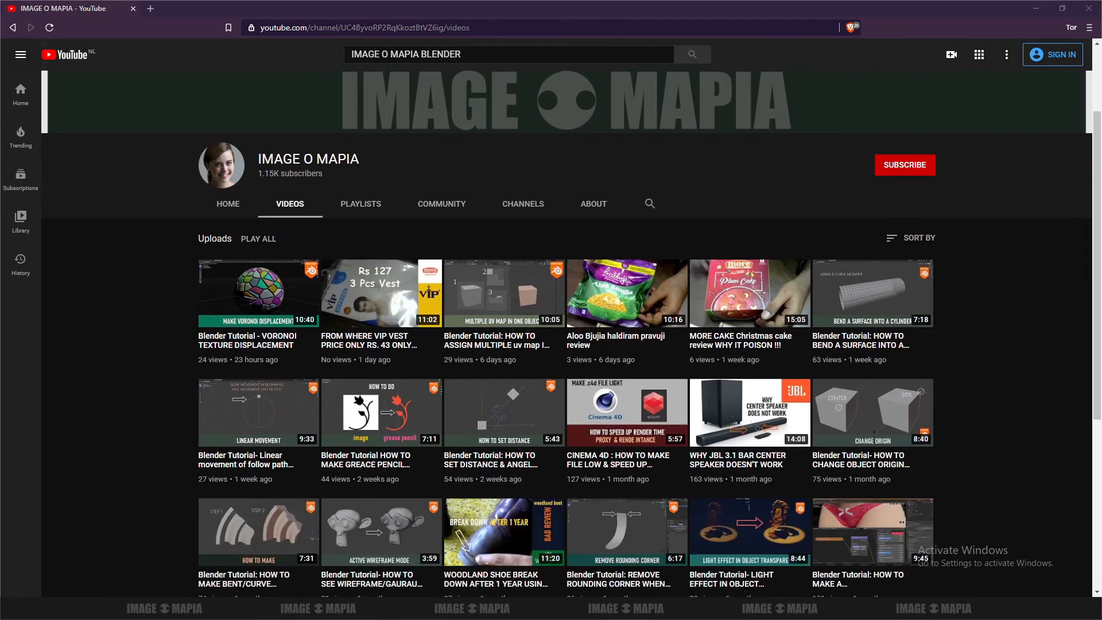
pyautogui.write('GO TO PL')
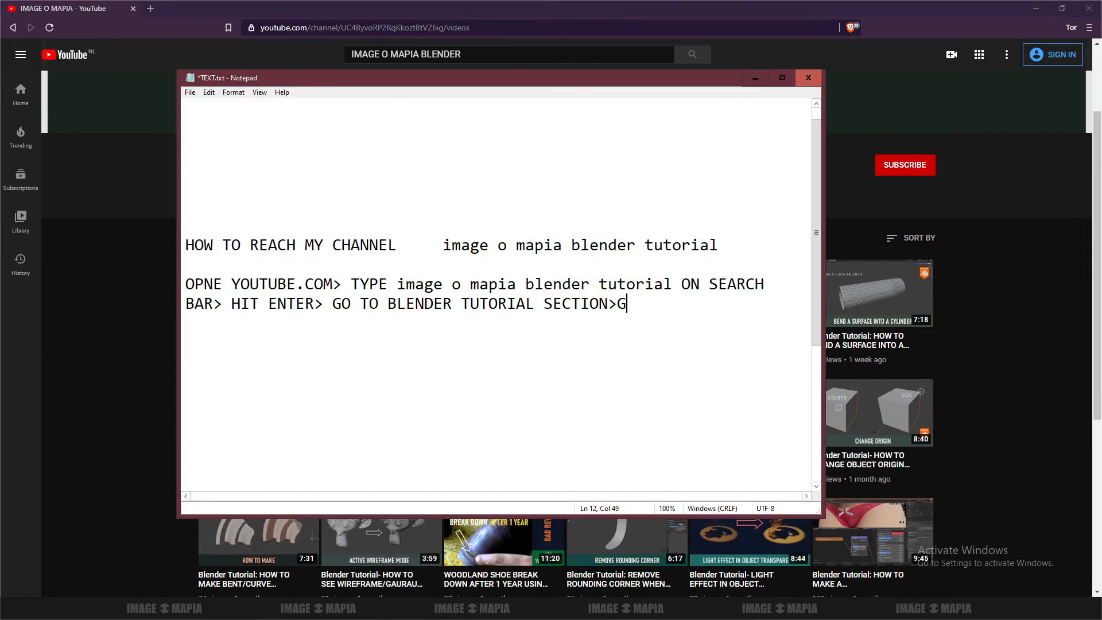
pyautogui.write('AYLIST')
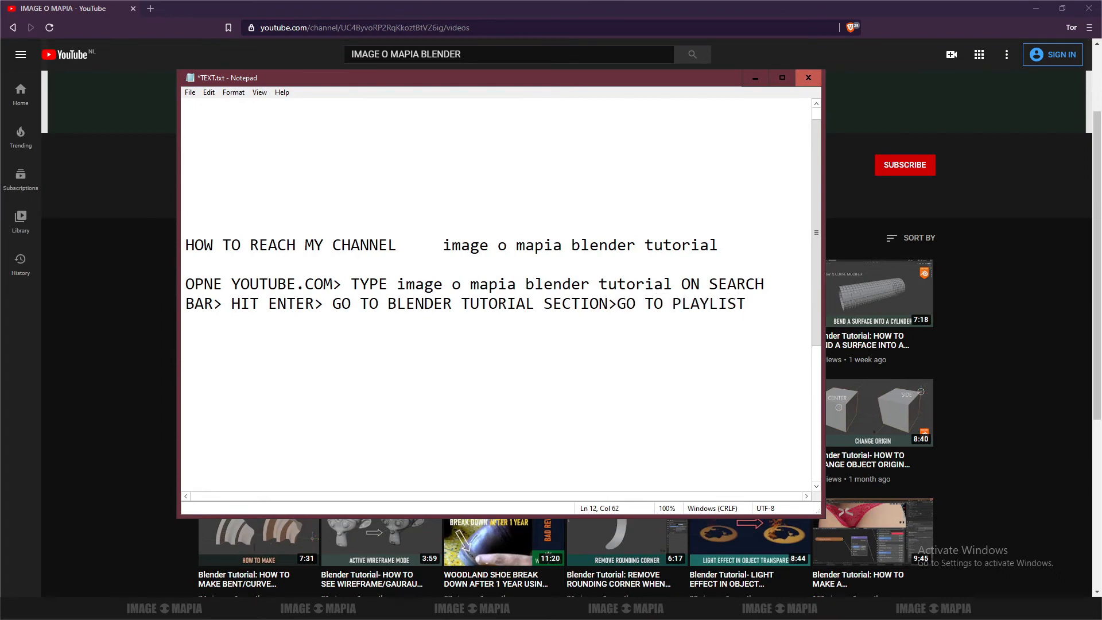
pyautogui.write('>')
pyautogui.press('Return')
# - Switch back to YouTube and show the IMAGE O MAPIA channel's created playlists
pyautogui.click(756, 78)
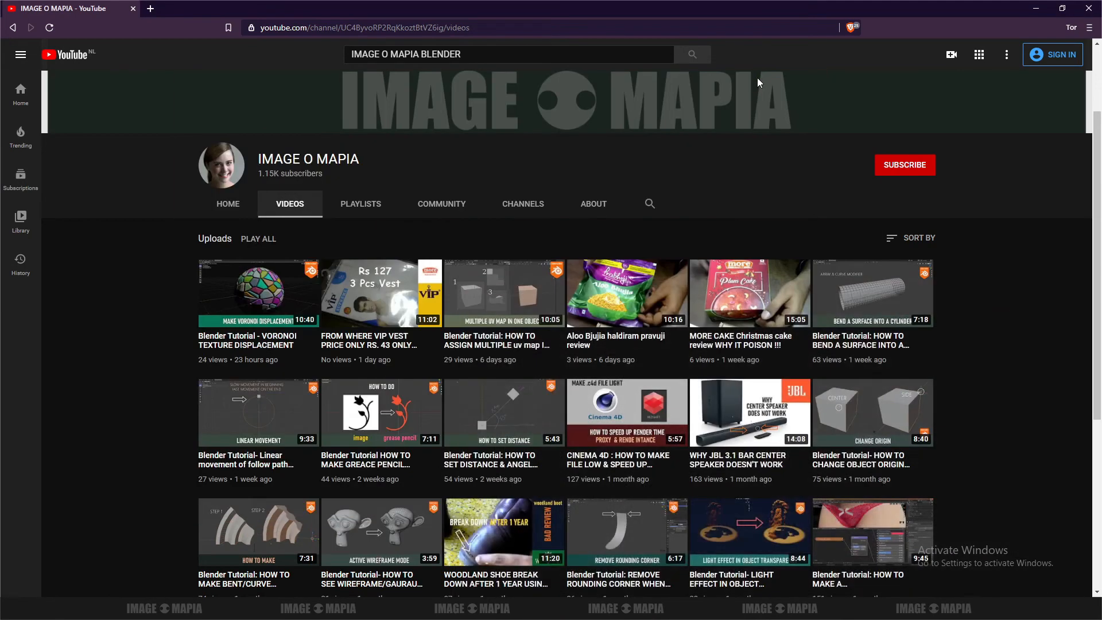
pyautogui.click(366, 211)
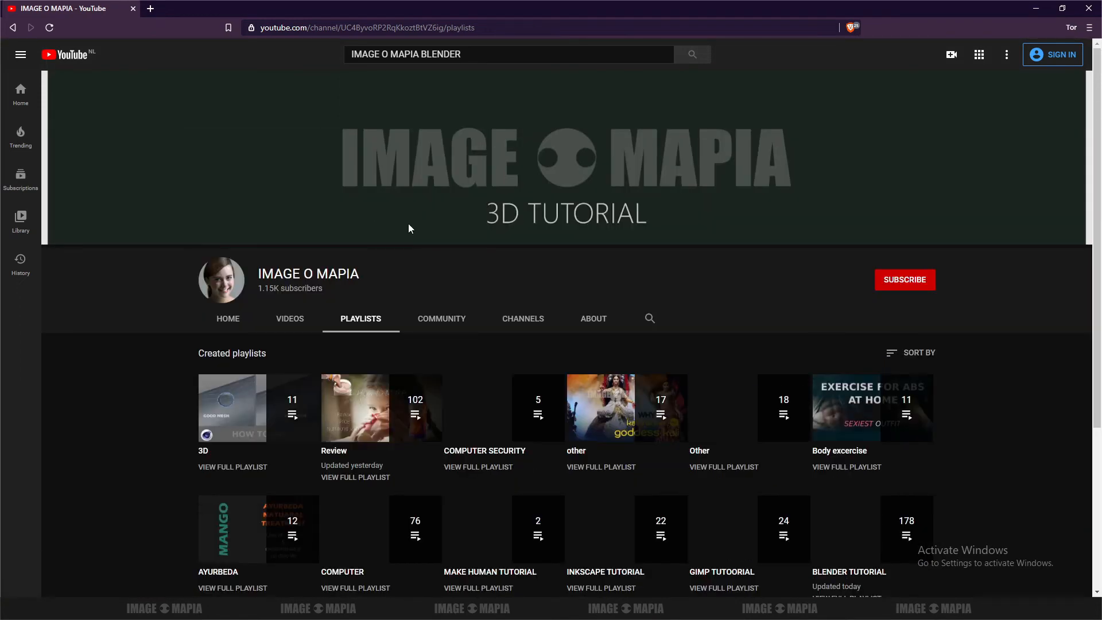
pyautogui.scroll(-3, 408, 224)
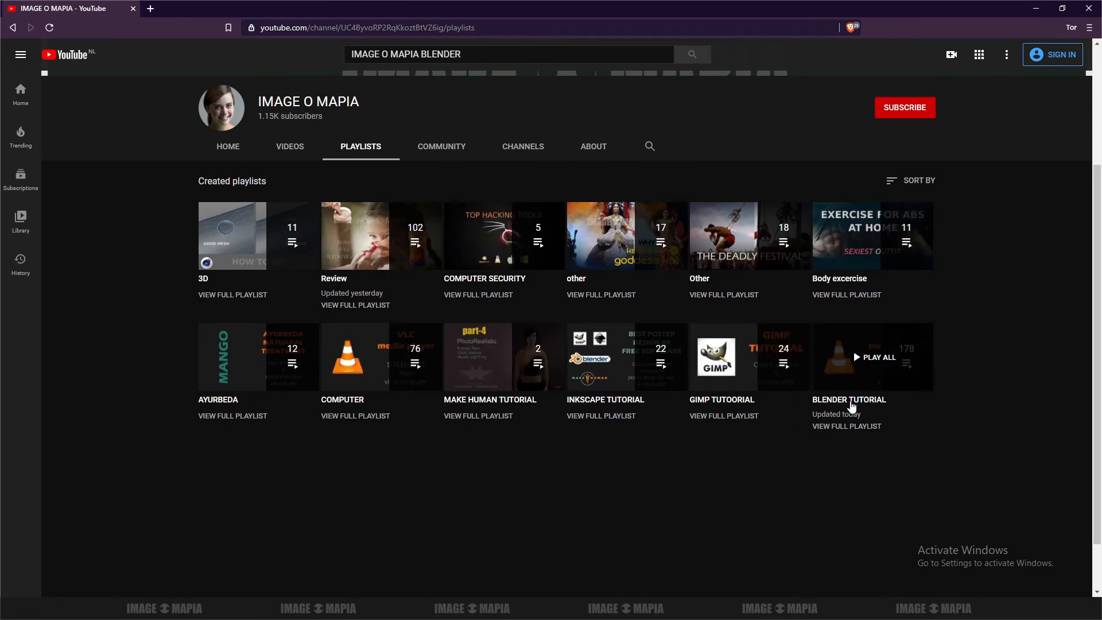
pyautogui.scroll(-1, 846, 405)
# - Switch to Notepad, add "CLICK ON BLENDER TUTORIAL/3D" on the last line, and return to the YouTube playlists
pyautogui.hotkey('alt', 'Tab')
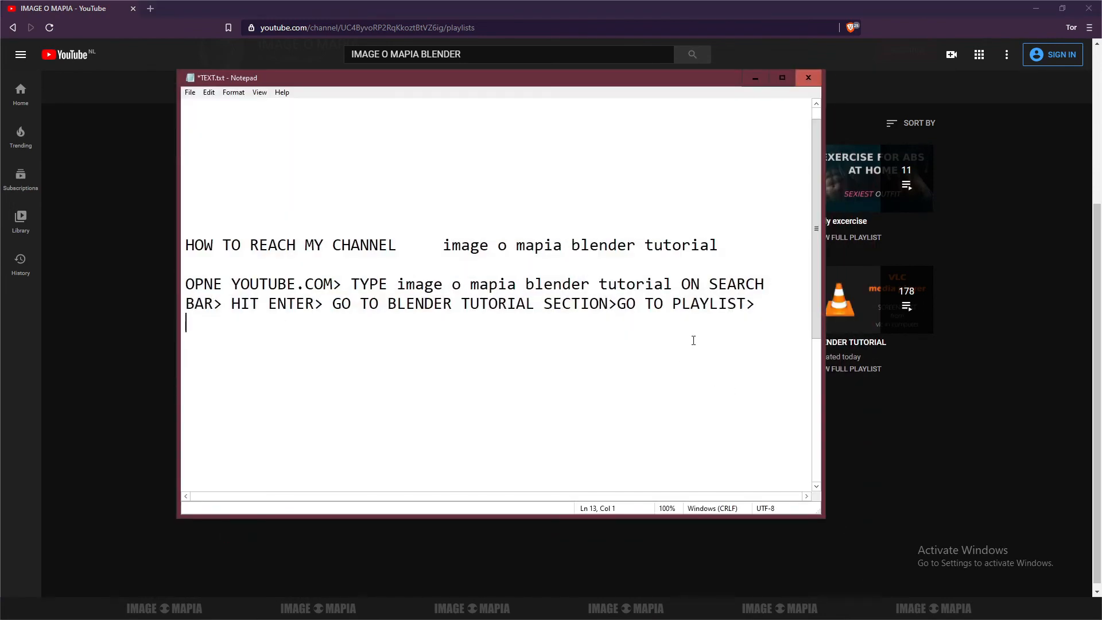
pyautogui.write('CLICK ON BLENDER T')
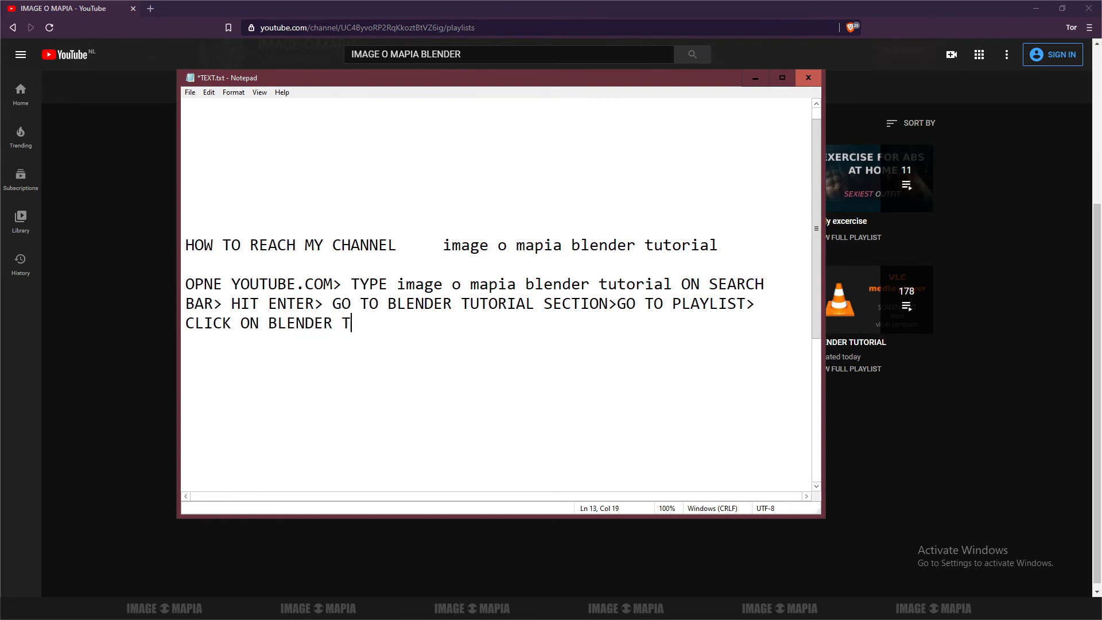
pyautogui.write('UTORIAL/')
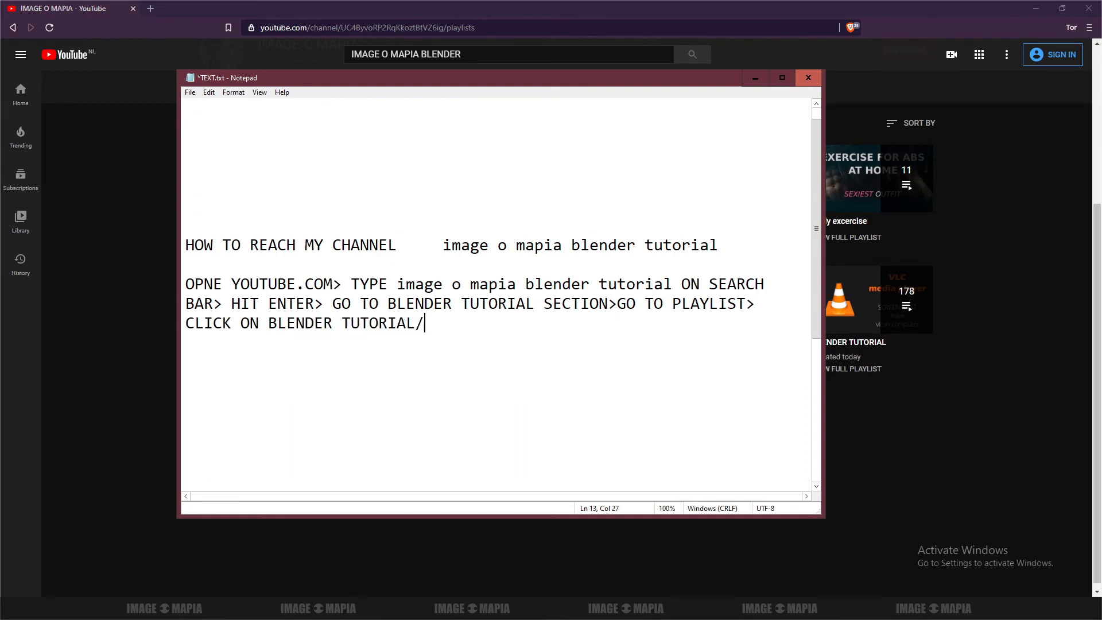
pyautogui.write('3D')
pyautogui.moveTo(609, 87); pyautogui.dragTo(731, 136)
pyautogui.click(731, 137)
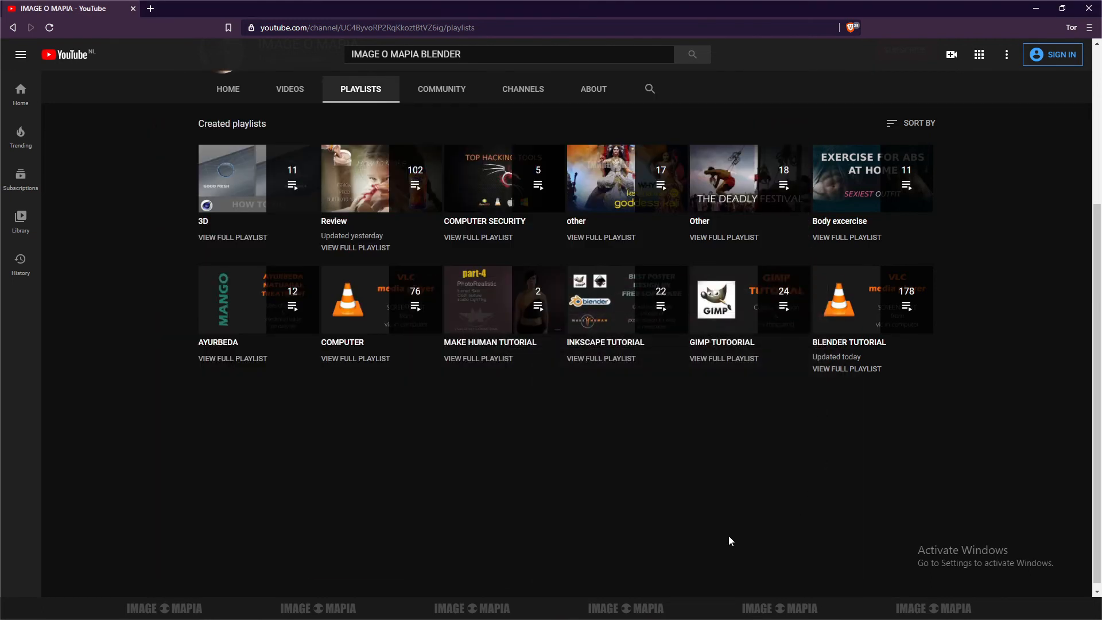
# - Bring the Notepad directions up for review, then return to the channel's playlists on YouTube
pyautogui.moveTo(820, 305)
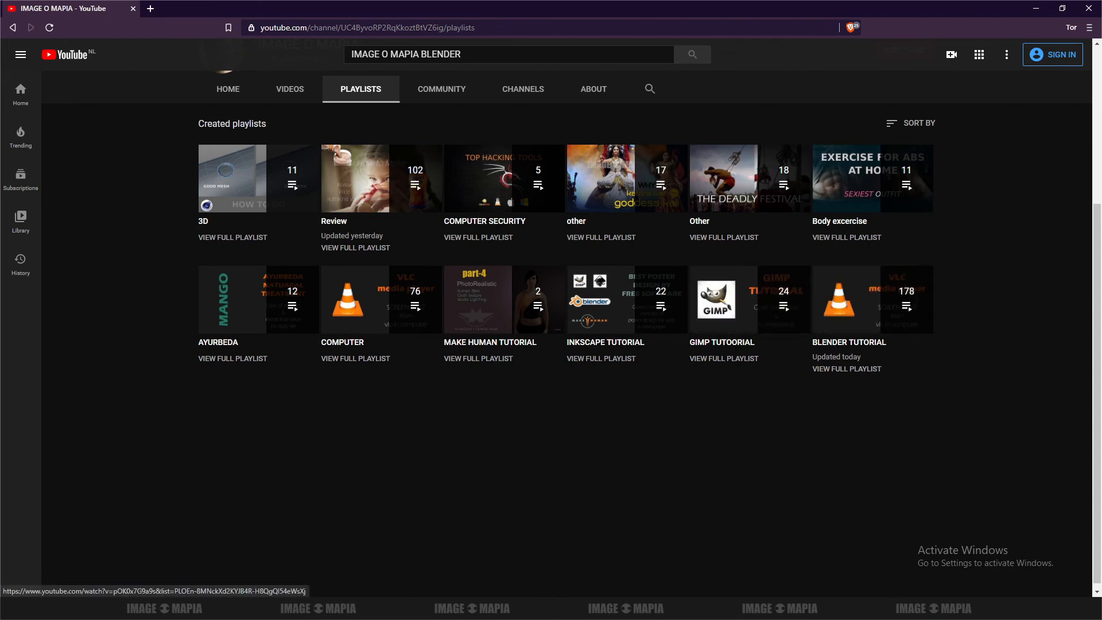
pyautogui.hotkey('alt', 'Tab')
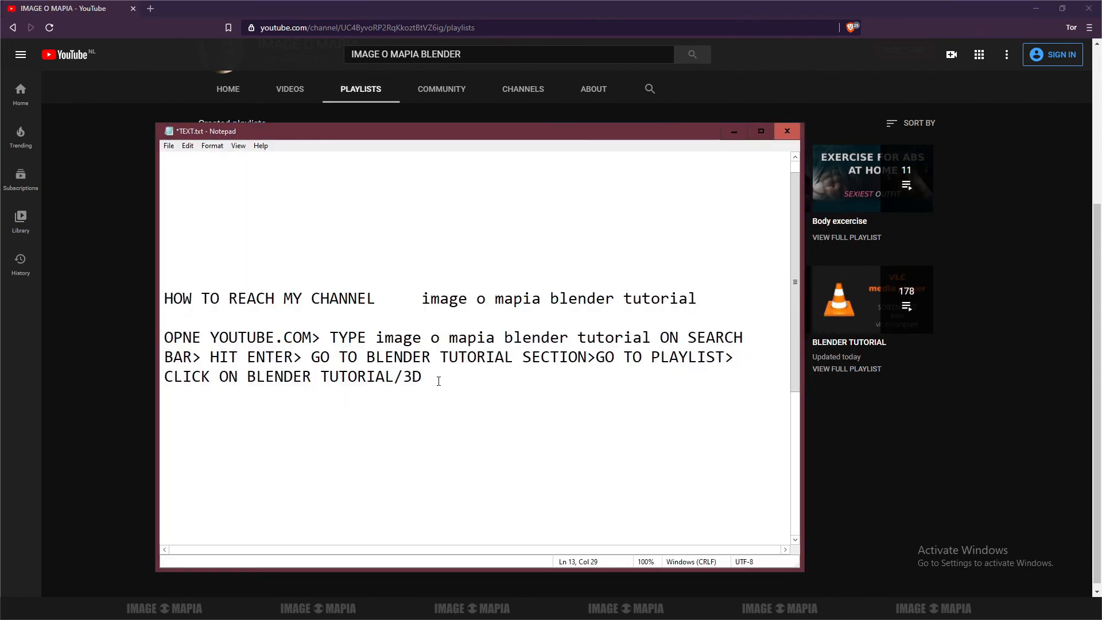
pyautogui.click(734, 132)
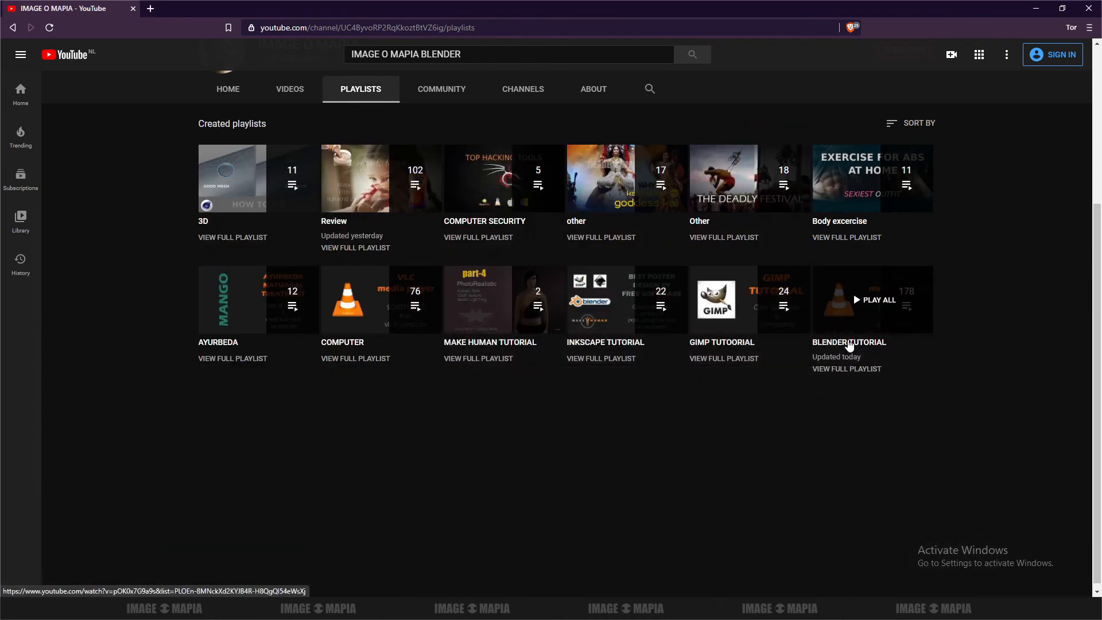
# - Open the BLENDER TUTORIAL playlist, pausing its opening video and dismissing the signed-out notice
pyautogui.click(849, 343)
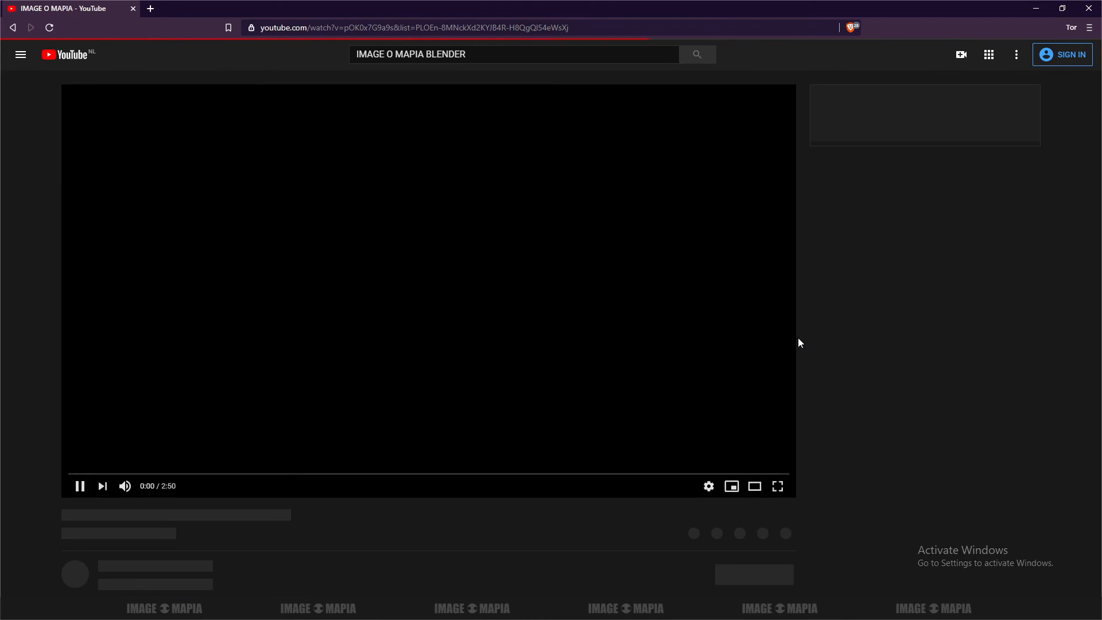
pyautogui.scroll(-2, 404, 297)
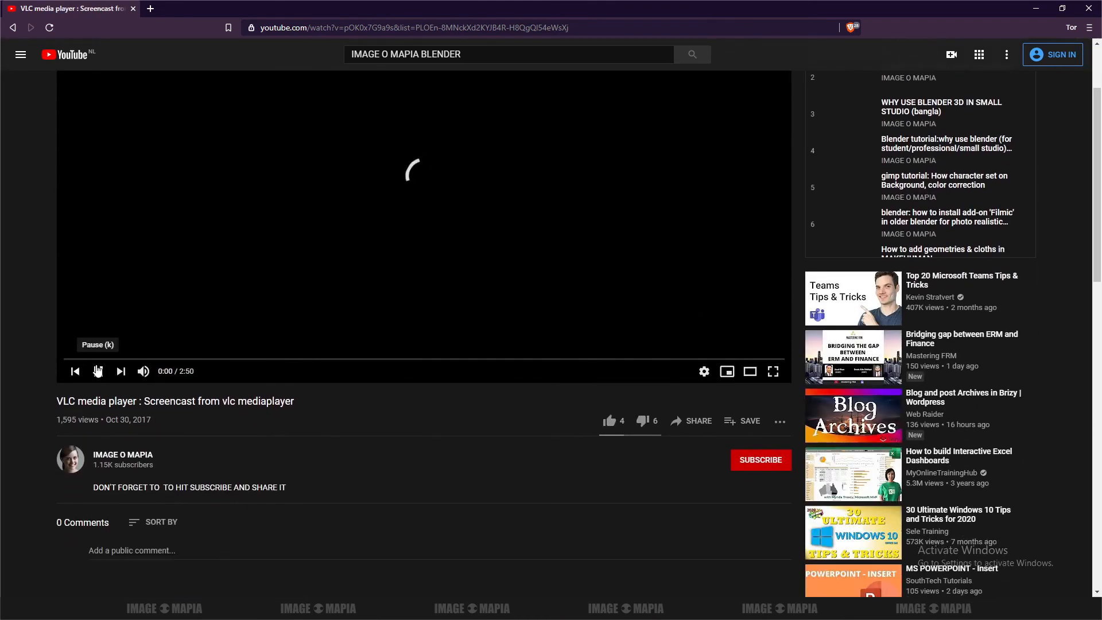
pyautogui.click(98, 371)
pyautogui.scroll(-2, 936, 220)
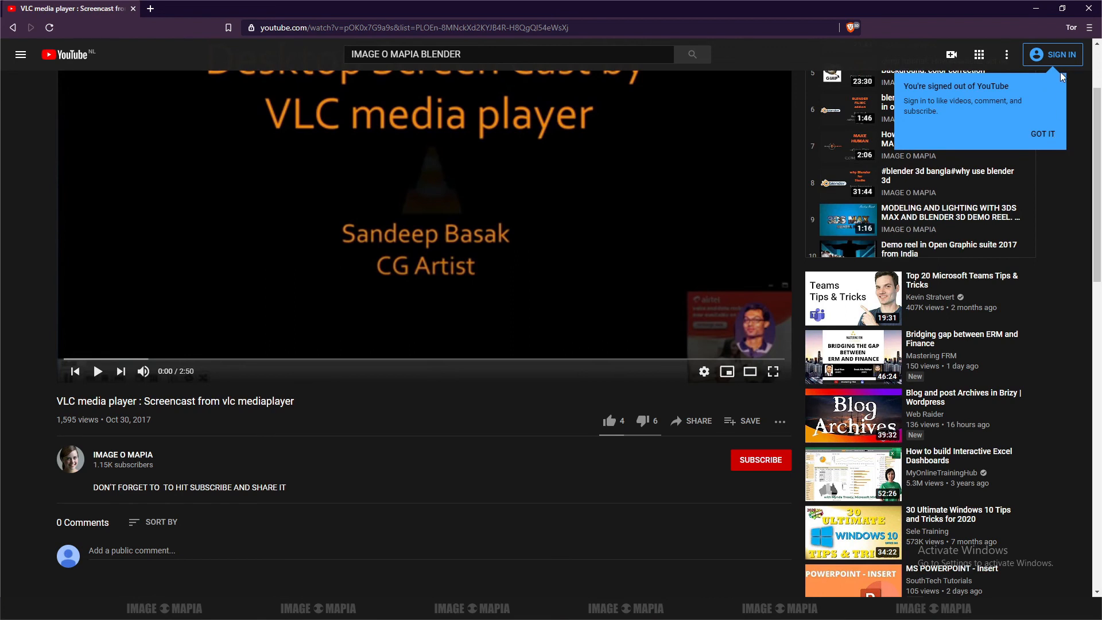
pyautogui.click(1051, 138)
# - Look through the videos listed in the BLENDER TUTORIAL playlist, from its first entries to the studio lighting tutorials
pyautogui.scroll(2, 913, 167)
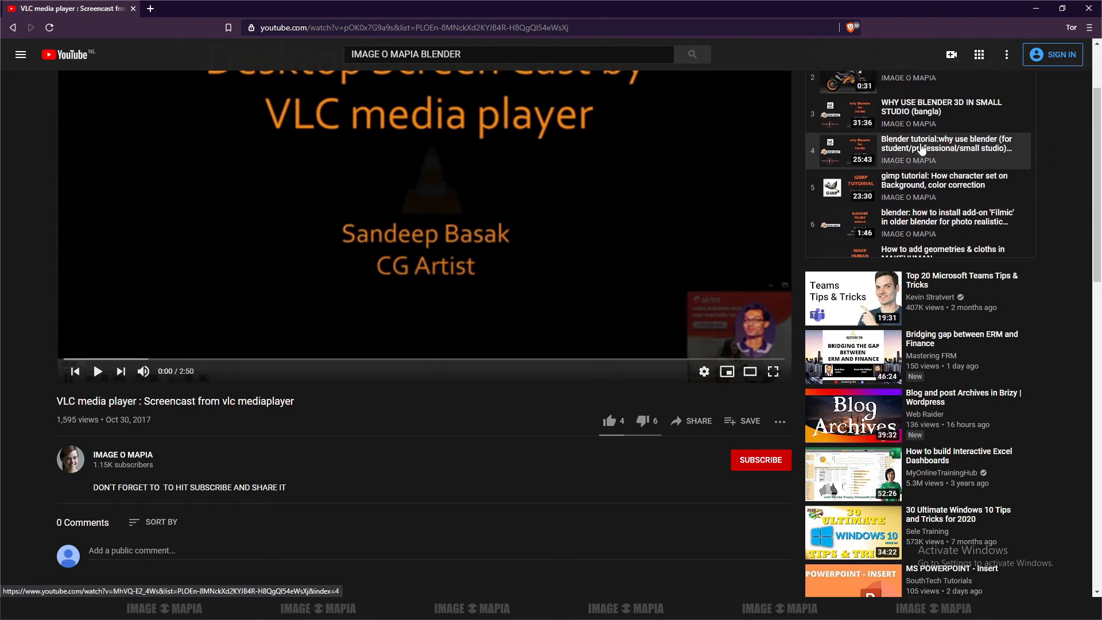
pyautogui.scroll(-4, 931, 119)
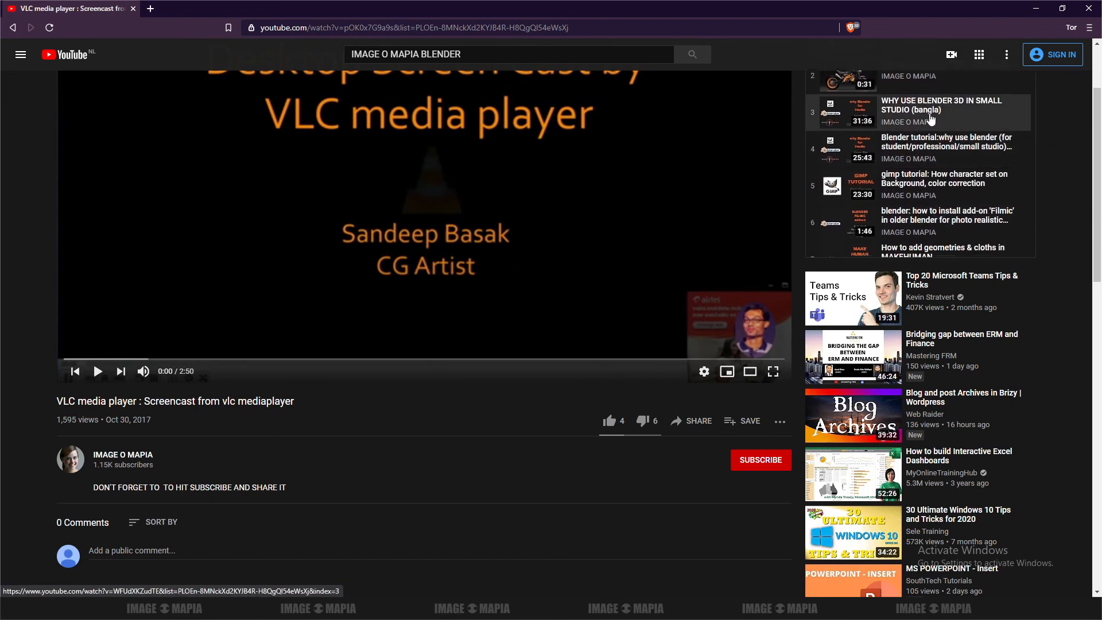
pyautogui.scroll(-1, 932, 119)
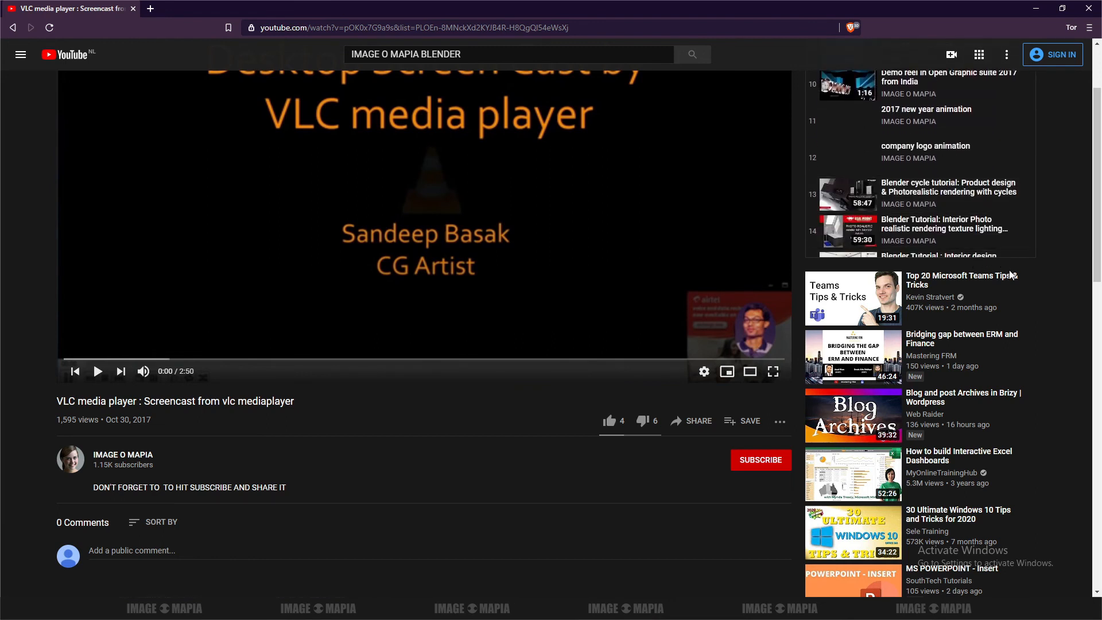
pyautogui.scroll(-1, 931, 195)
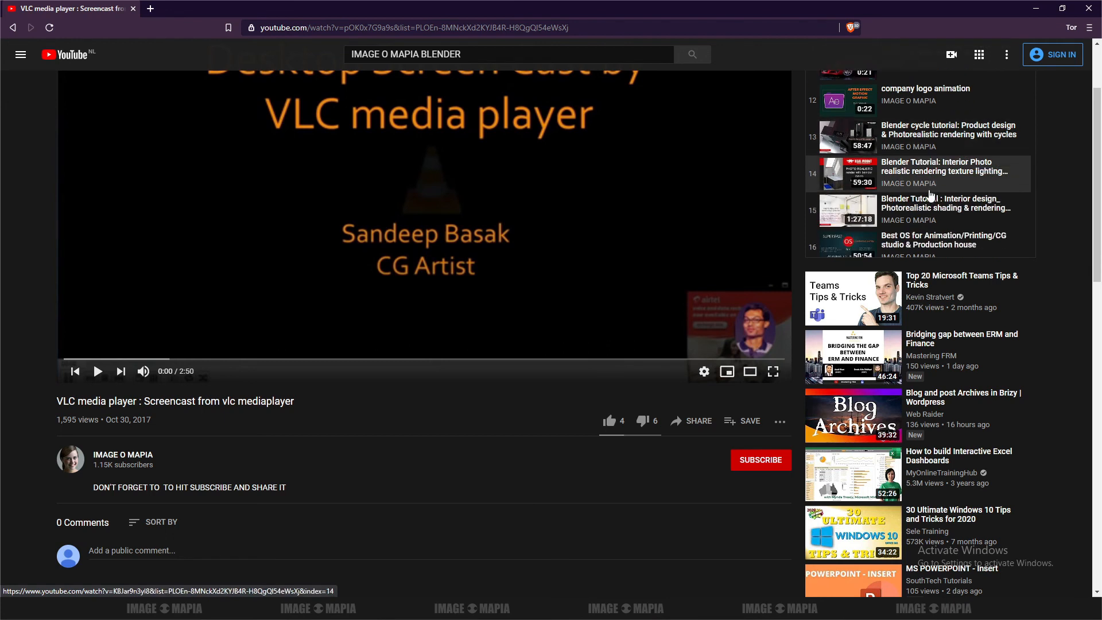
pyautogui.scroll(-4, 931, 196)
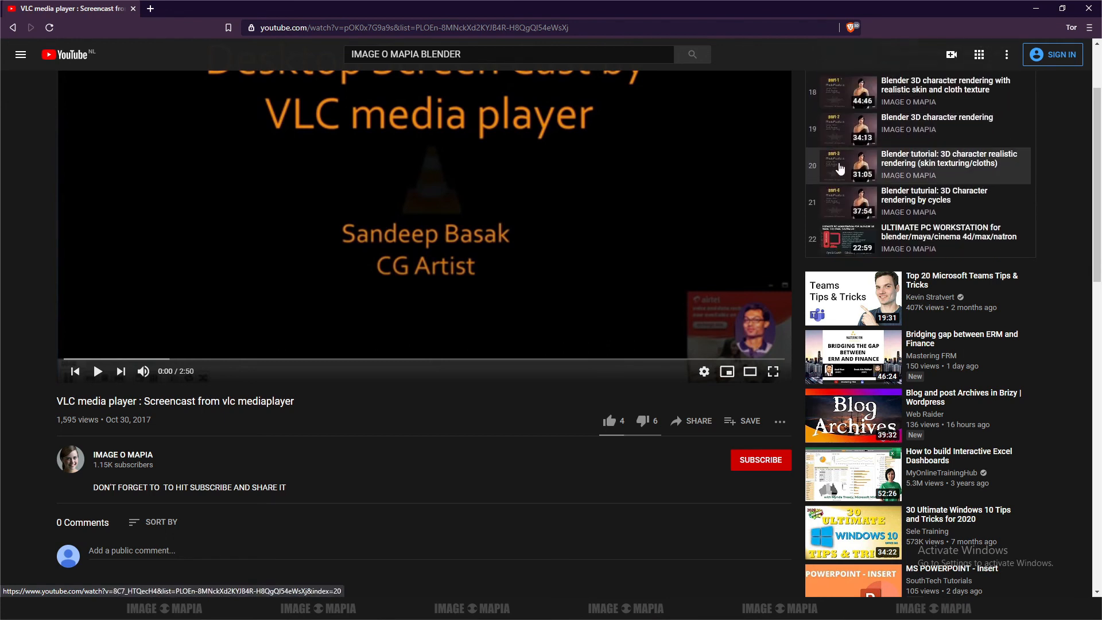
pyautogui.scroll(-3, 821, 172)
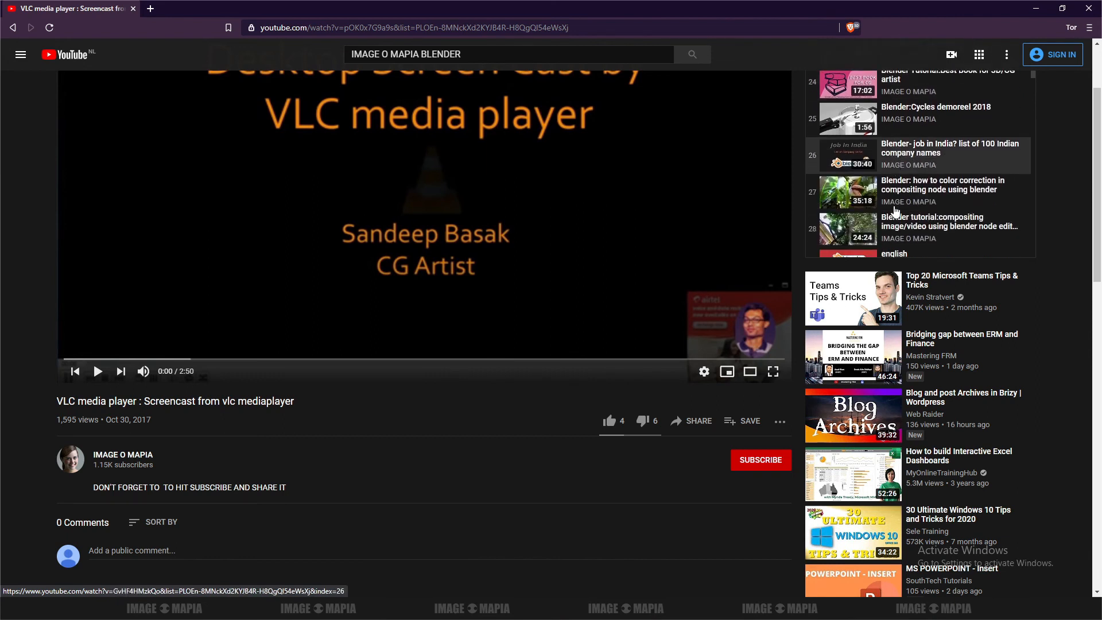
pyautogui.scroll(-4, 896, 210)
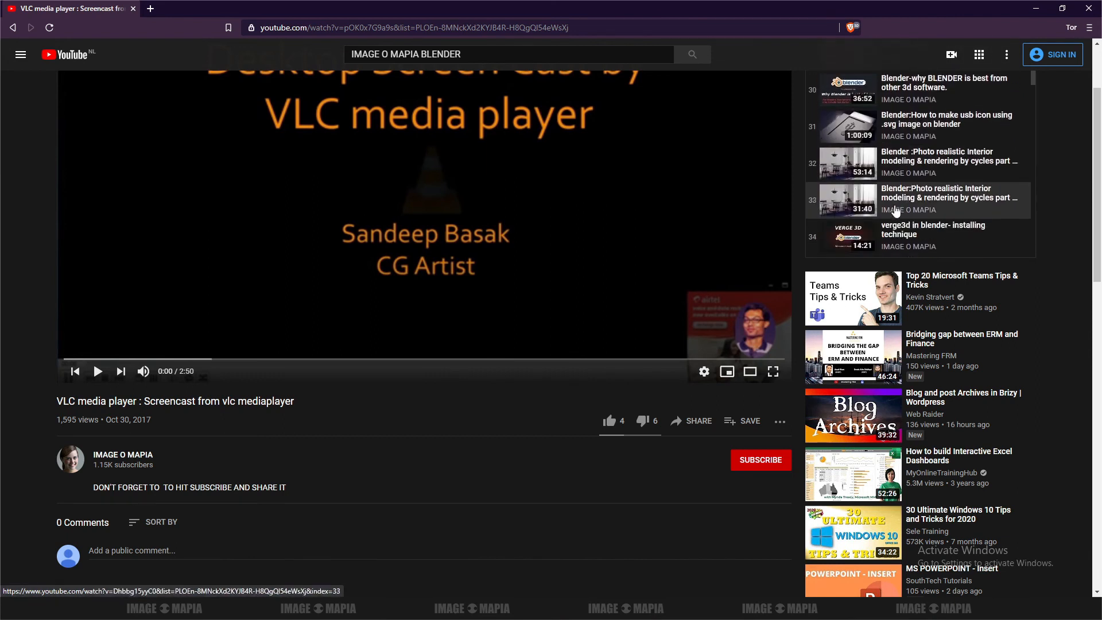
pyautogui.scroll(-3, 896, 210)
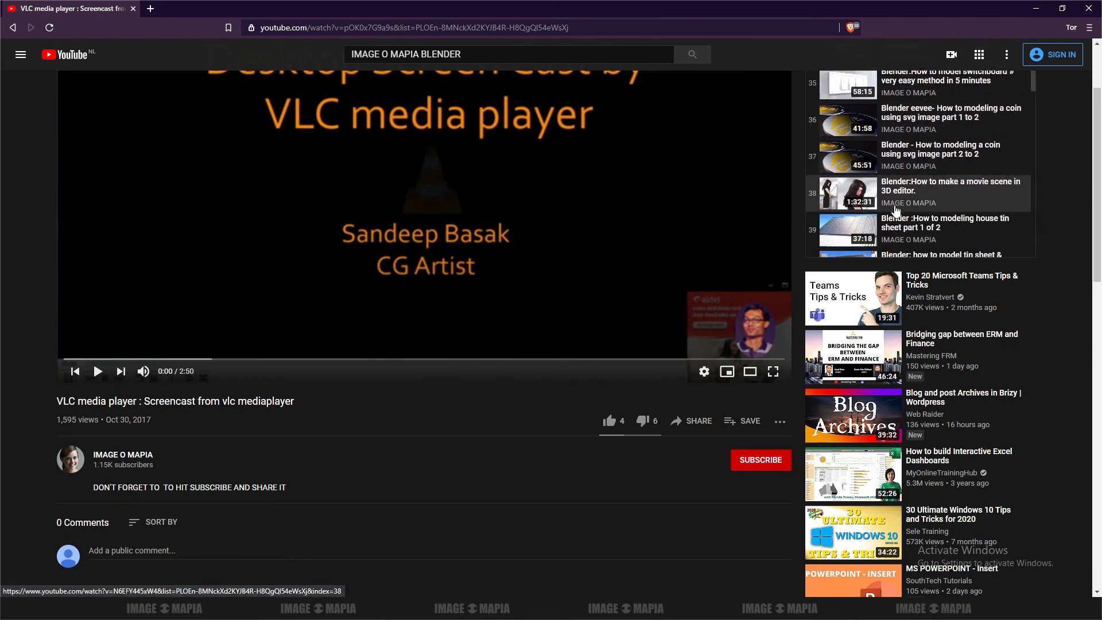
pyautogui.scroll(-4, 896, 211)
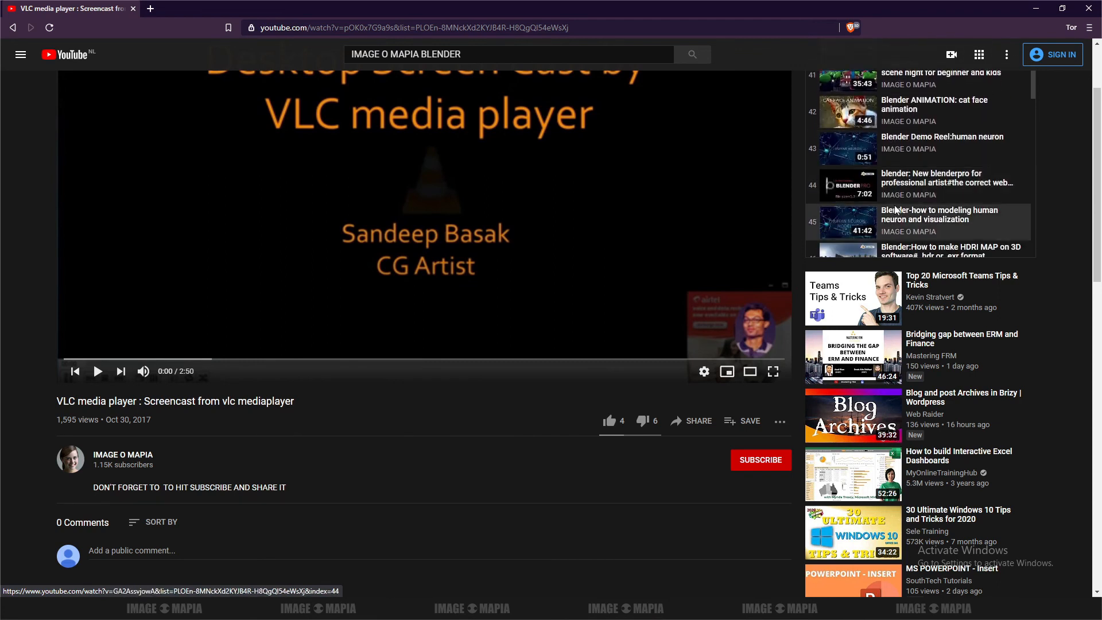
pyautogui.scroll(-5, 895, 211)
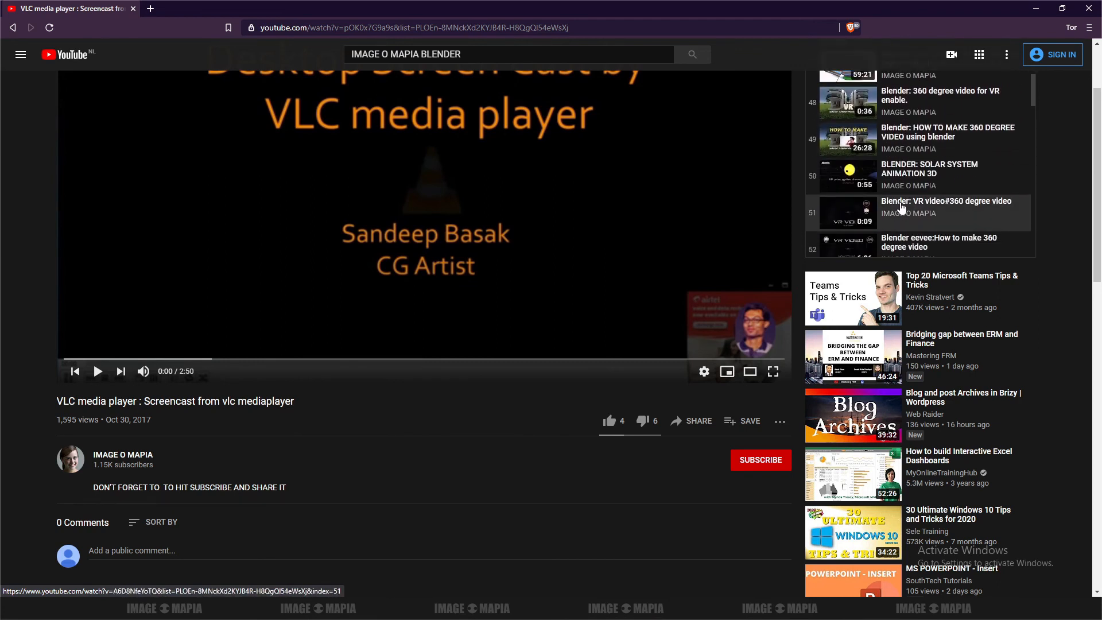
pyautogui.scroll(-3, 900, 195)
pyautogui.scroll(-6, 890, 184)
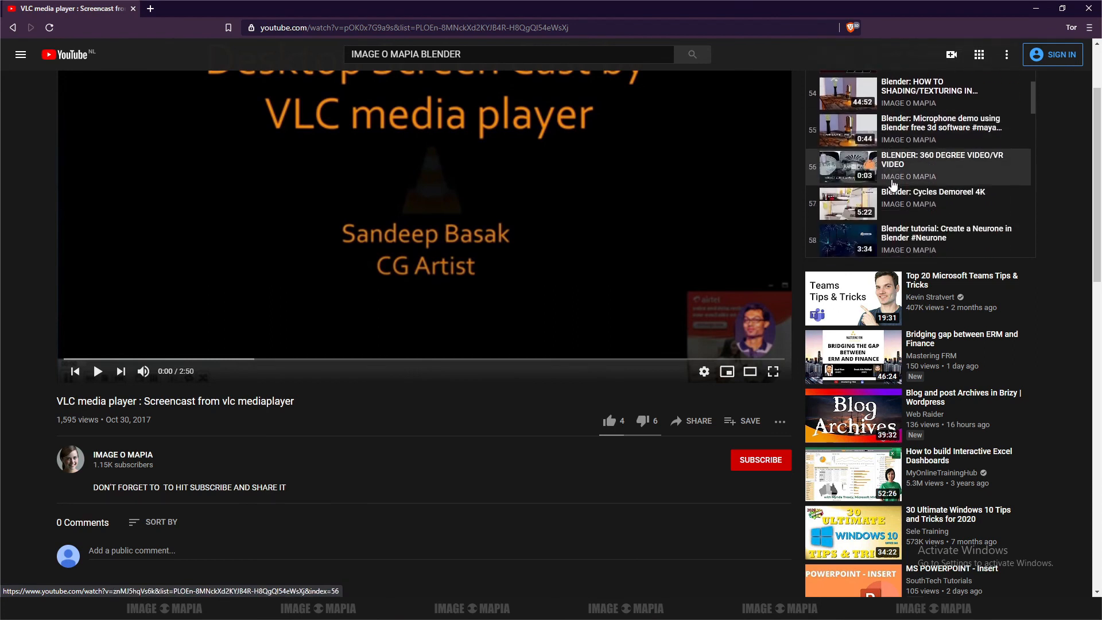
pyautogui.scroll(-5, 891, 181)
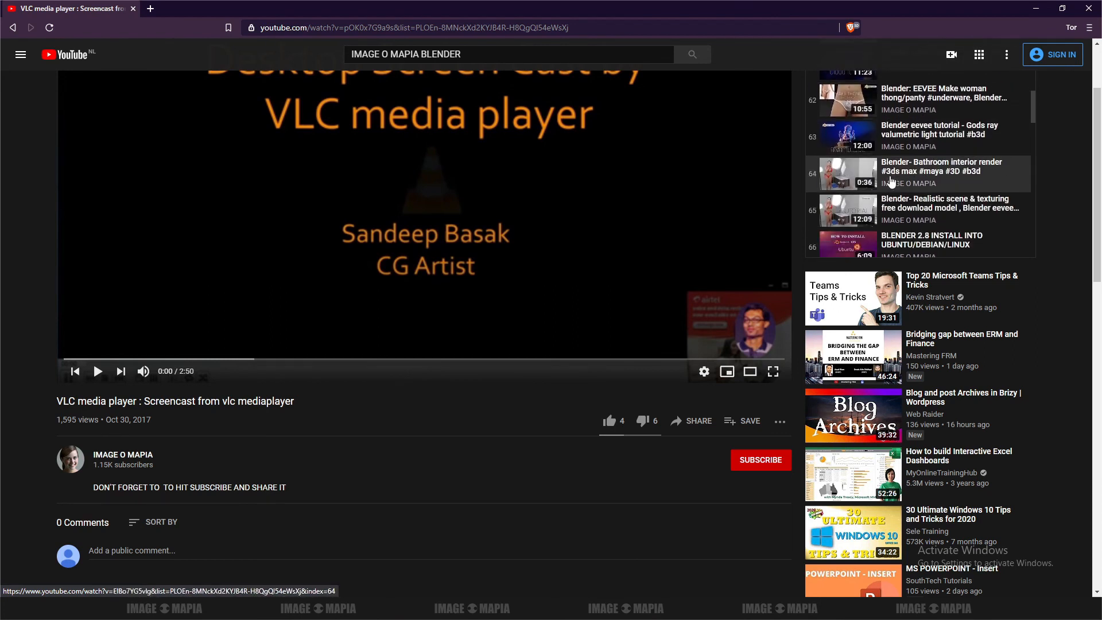
pyautogui.scroll(-2, 890, 181)
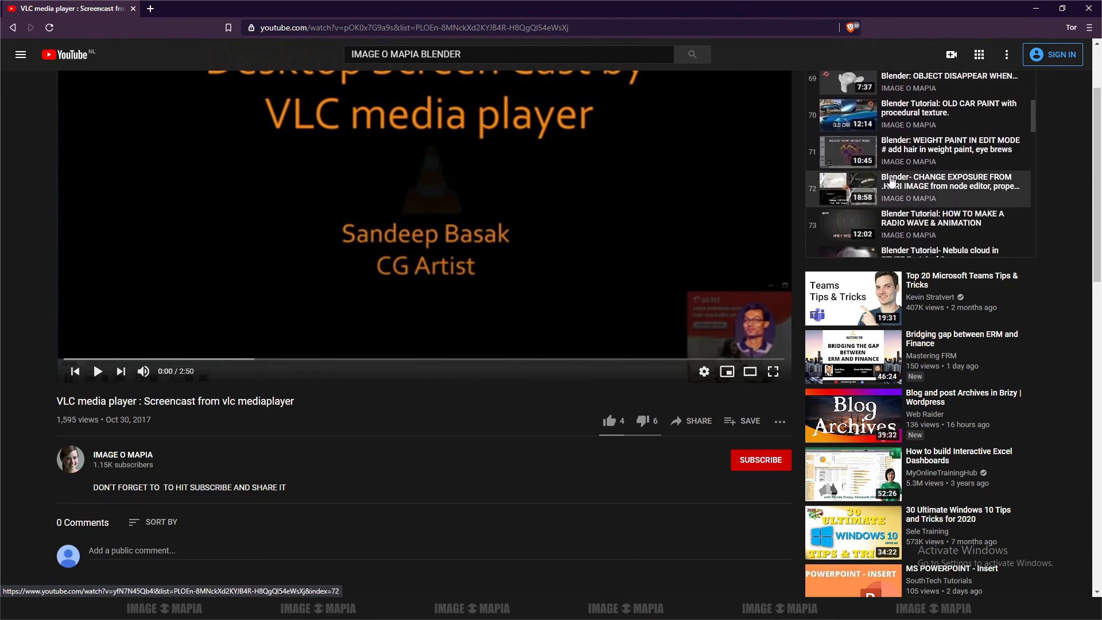
pyautogui.scroll(-2, 891, 182)
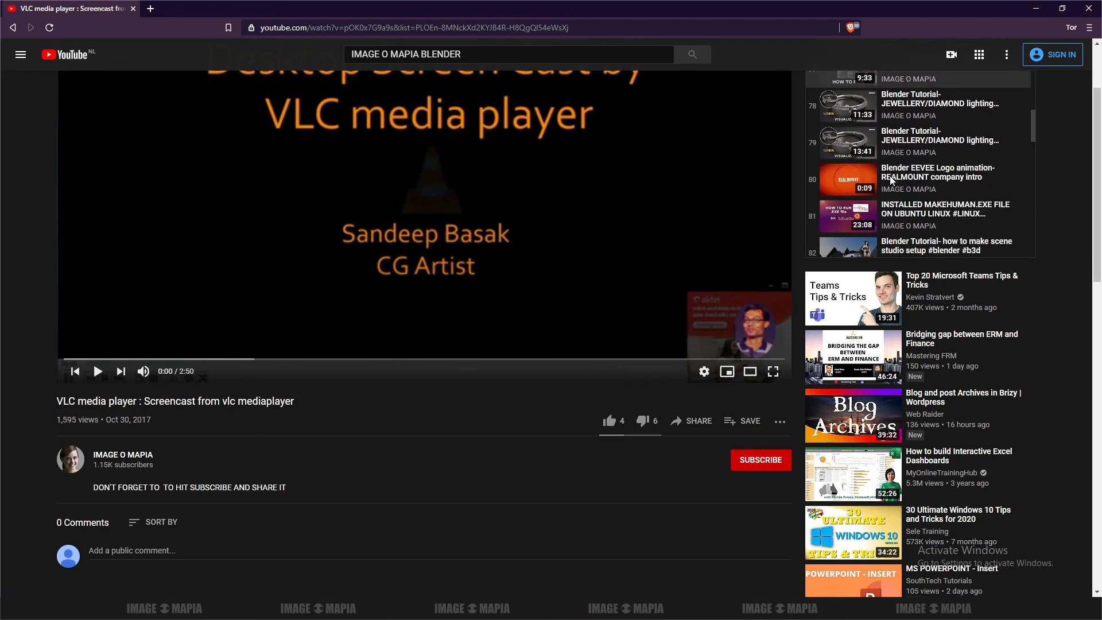
pyautogui.scroll(-5, 890, 182)
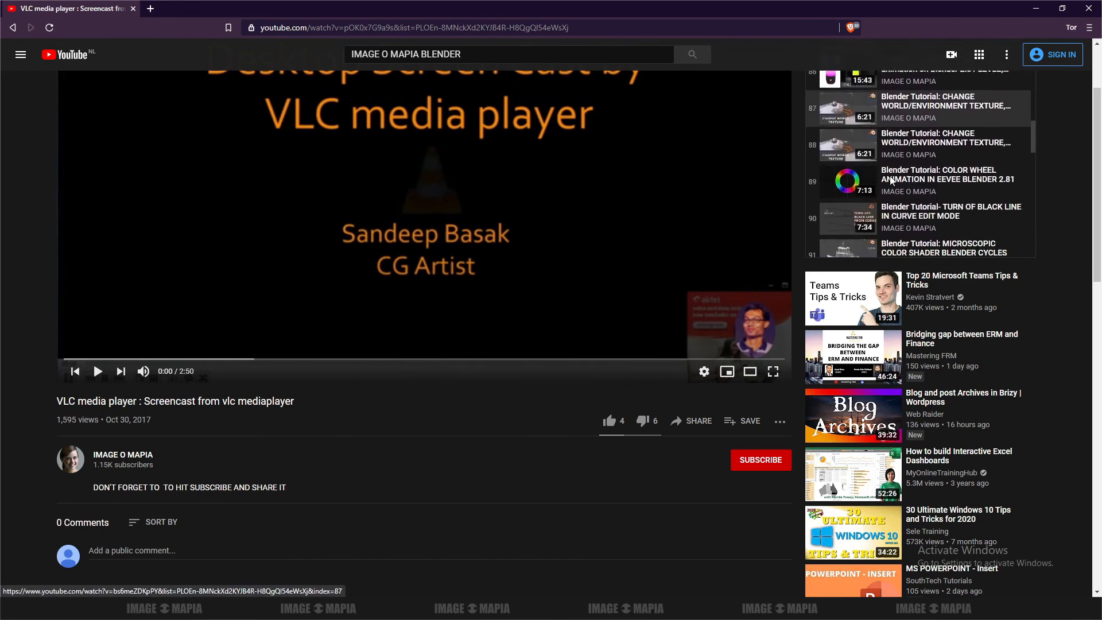
pyautogui.scroll(-2, 890, 181)
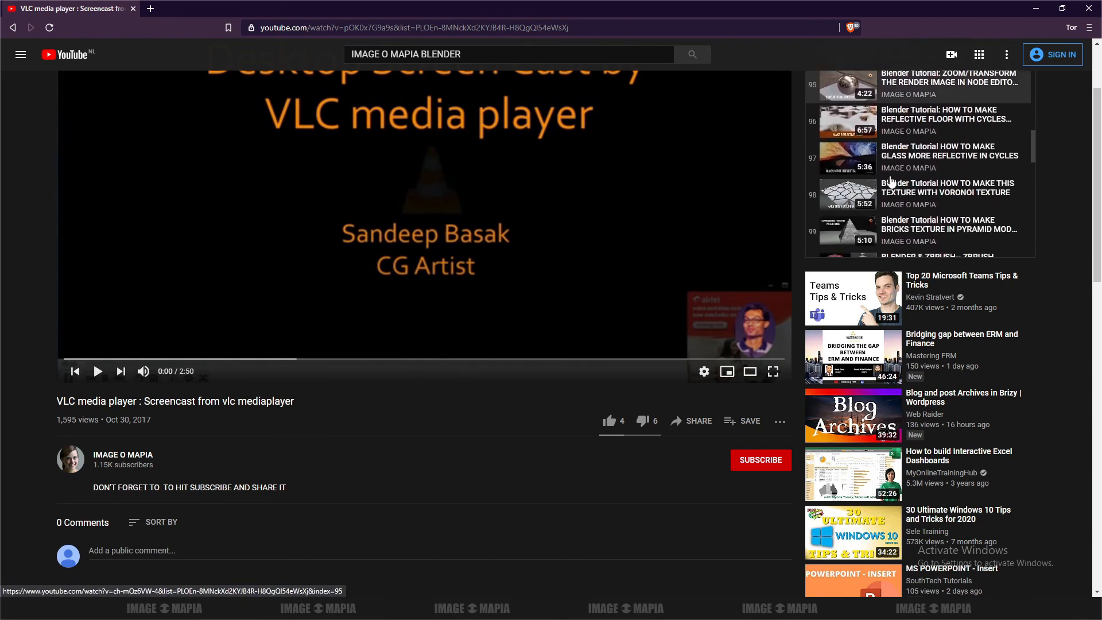
pyautogui.scroll(-8, 890, 181)
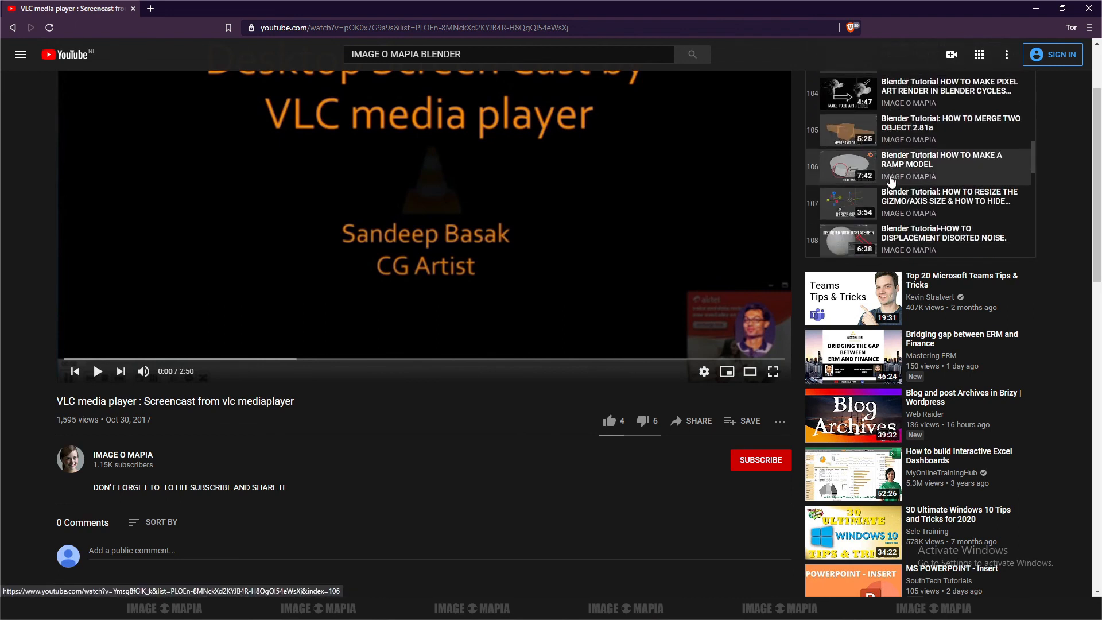
pyautogui.scroll(-5, 890, 181)
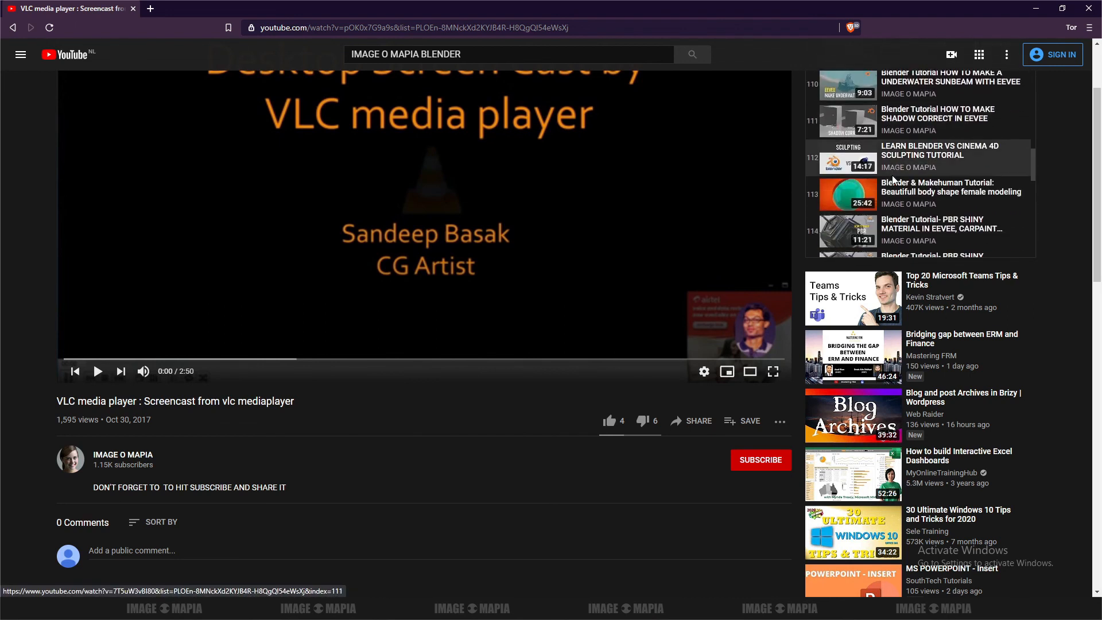
pyautogui.scroll(-5, 893, 180)
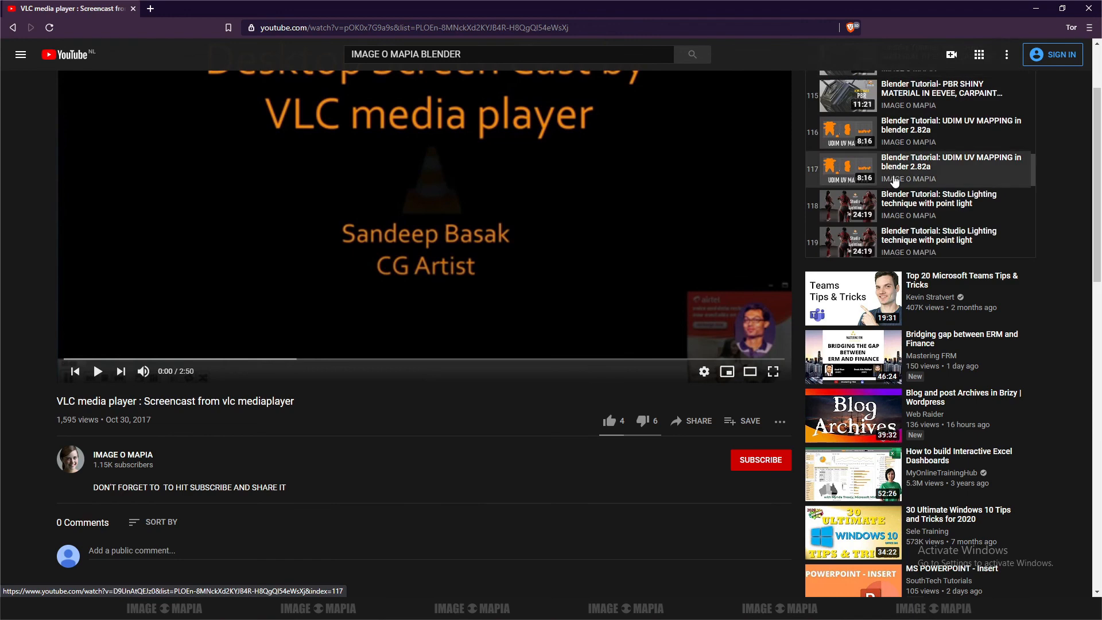
# - Switch to Notepad and add "MORE THAN 500+ TUTORIAL ABOUT 3D" below the directions, separated from them by a blank line
pyautogui.scroll(-2, 893, 180)
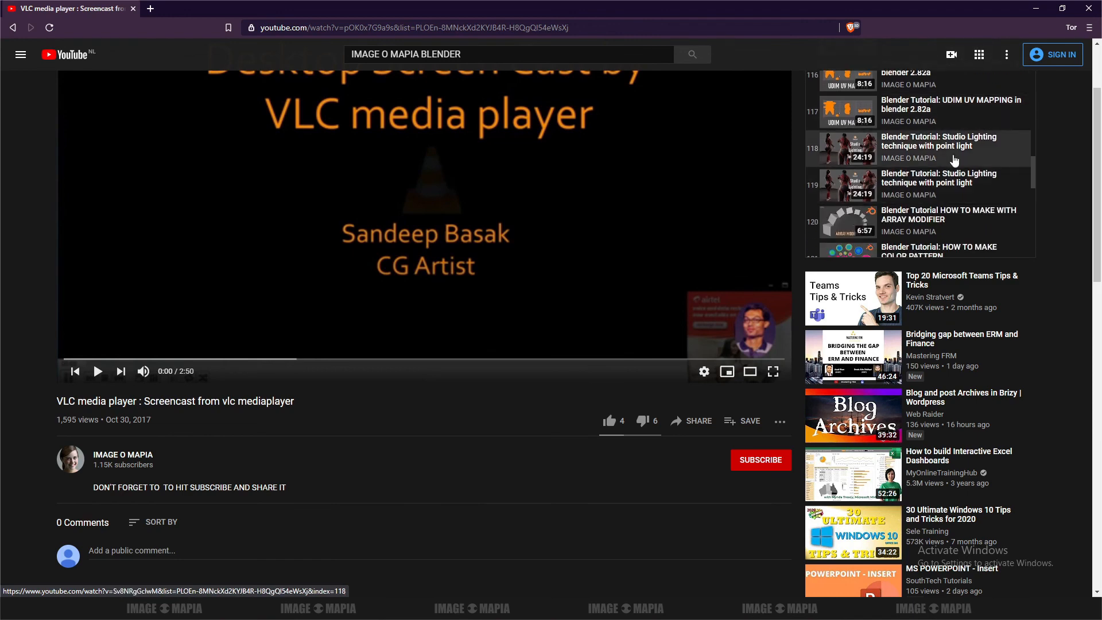
pyautogui.hotkey('alt', 'Tab')
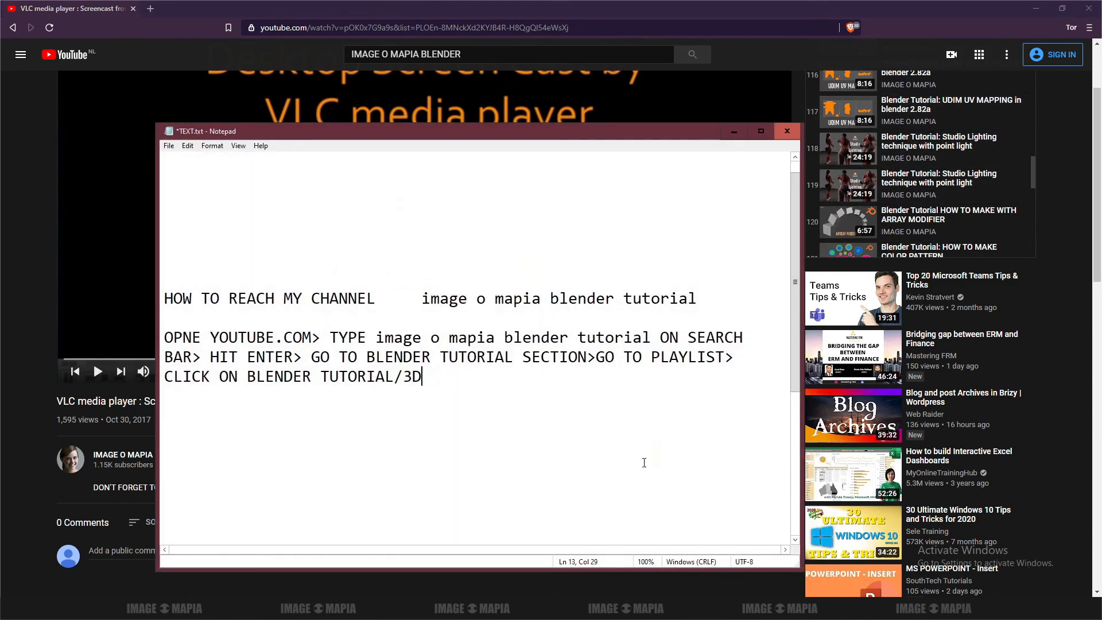
pyautogui.press('Return')
pyautogui.press('Return')
pyautogui.write('MORE THAN')
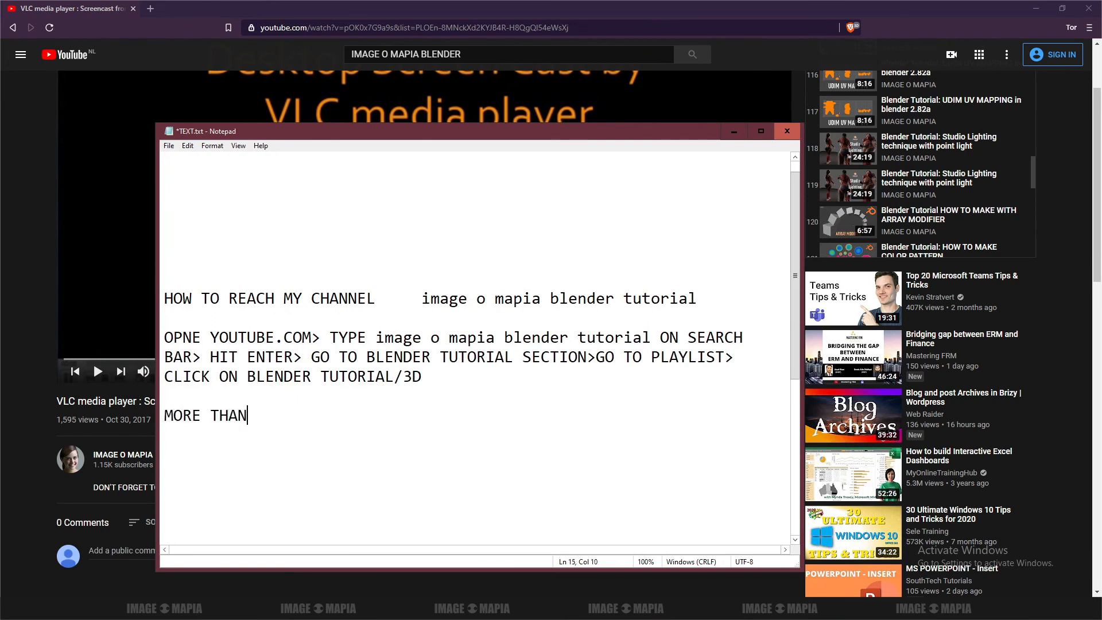
pyautogui.write(' 500+ TUTORI')
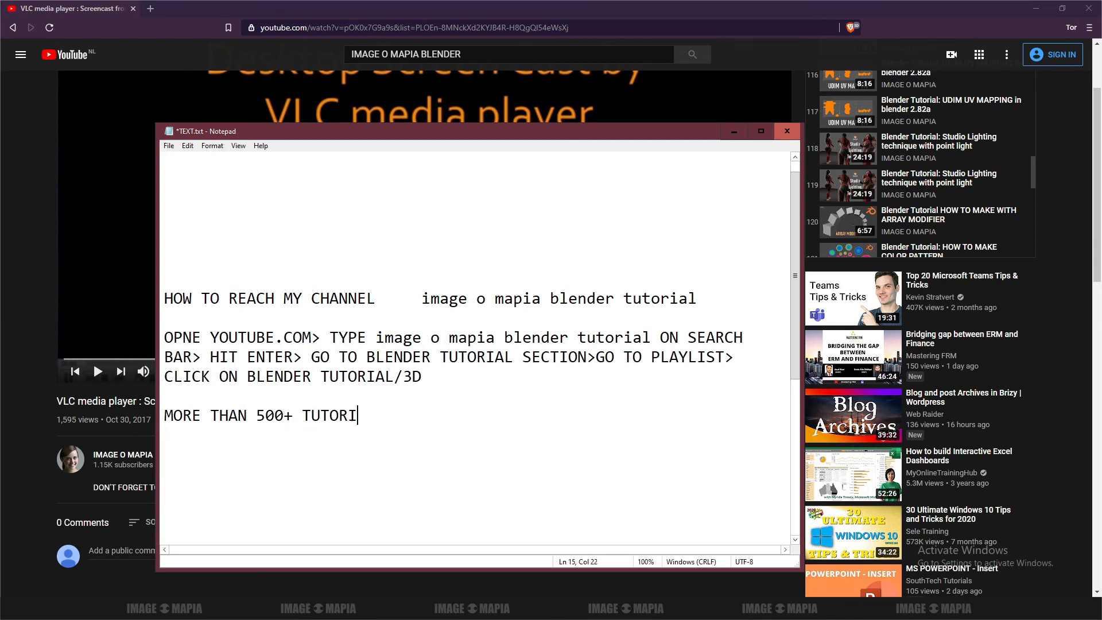
pyautogui.write('AL ABOUT 3D')
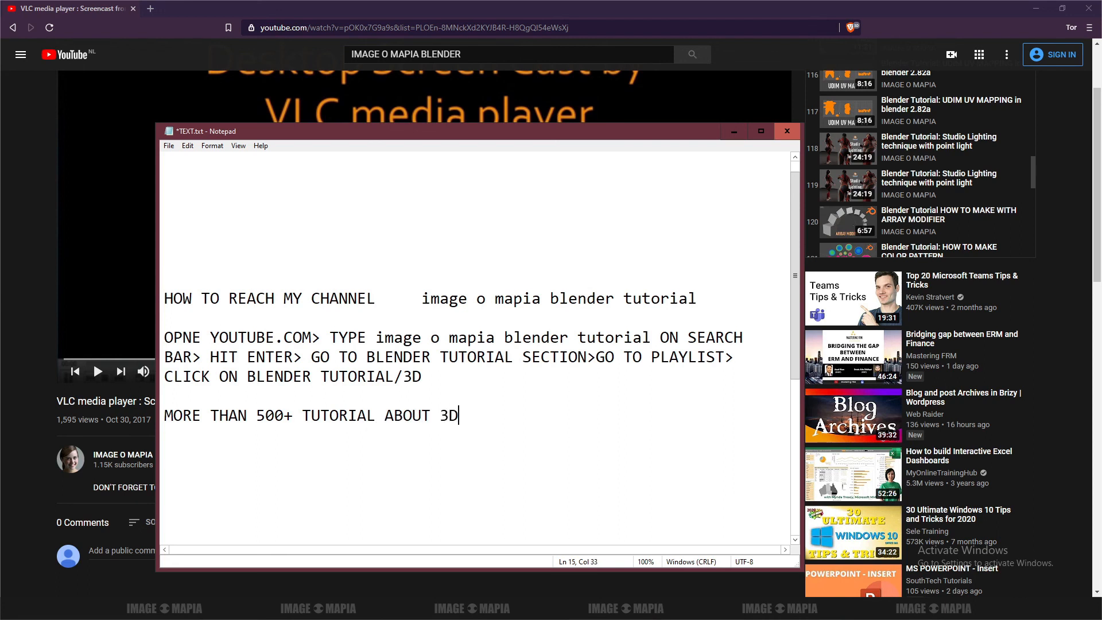
pyautogui.press('Return')
# - Move the Notepad window slightly higher and start a new line below the 500+ tutorial line, leaving one blank line between
pyautogui.moveTo(393, 140); pyautogui.dragTo(373, 108)
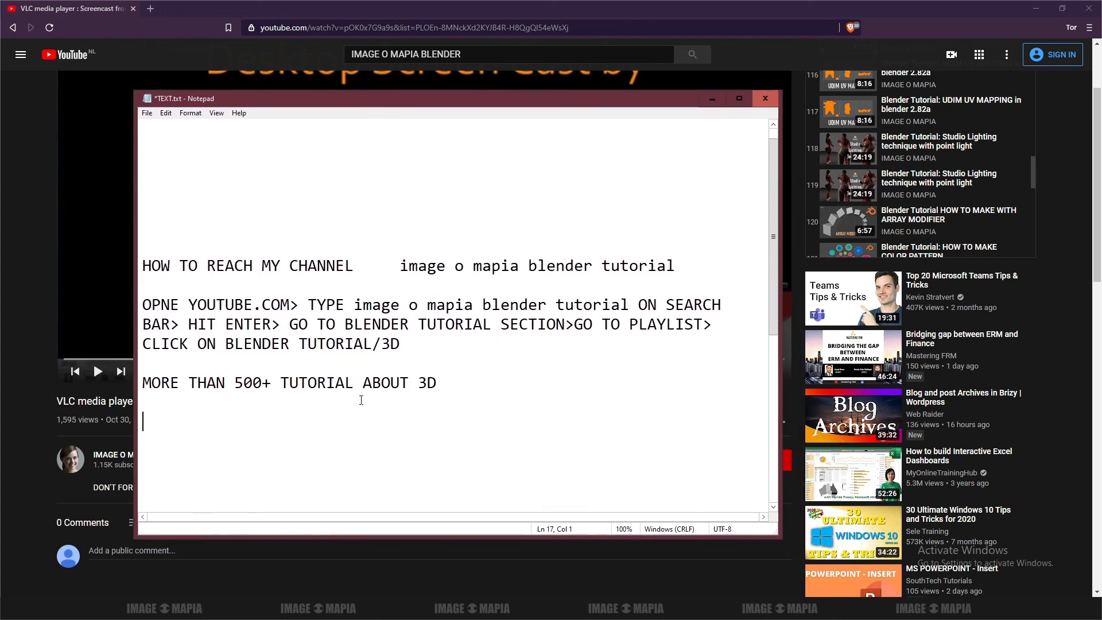
pyautogui.moveTo(146, 383); pyautogui.dragTo(450, 383)
pyautogui.click(453, 380)
pyautogui.press('Return')
pyautogui.press('Return')
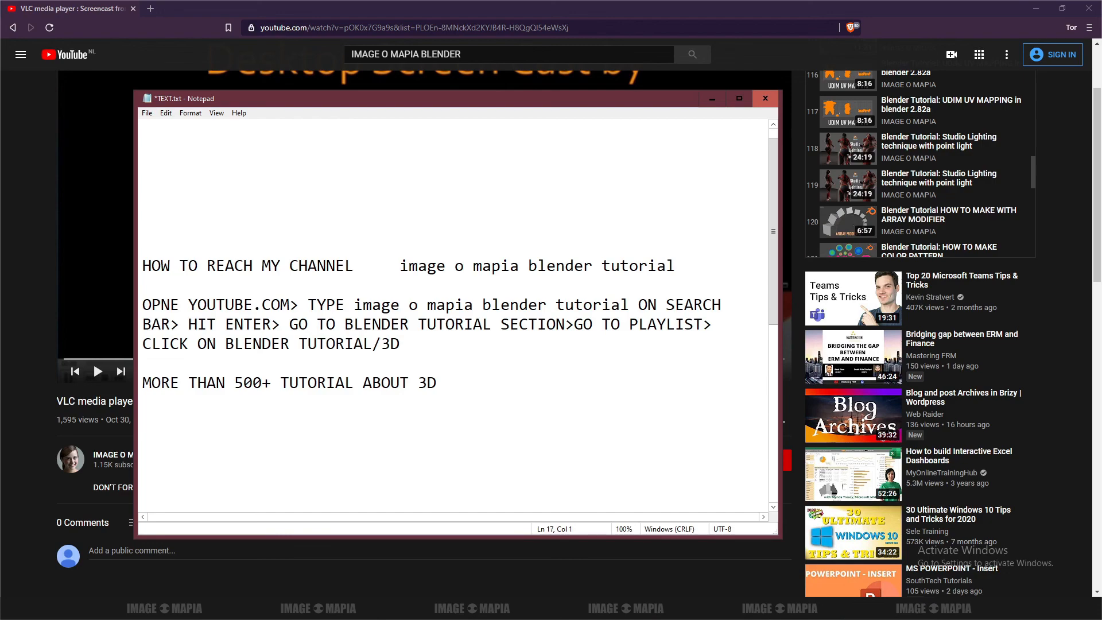